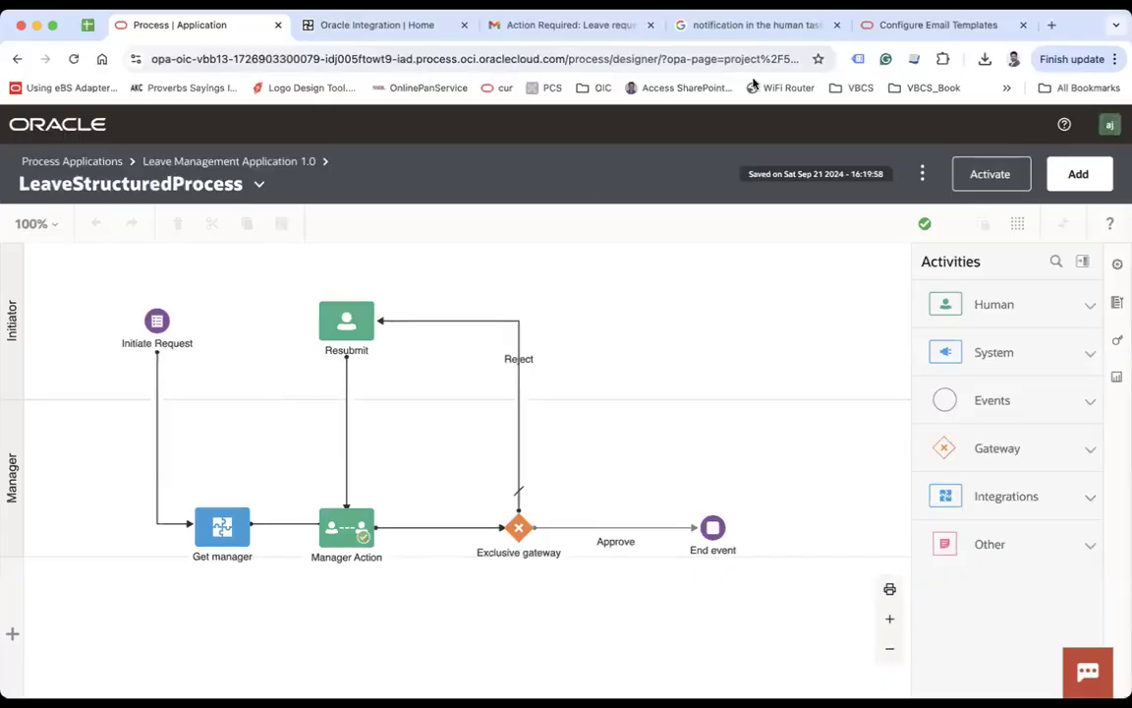
Step: Close the Google search tab and switch to the Configure Email Templates documentation
left_click(836, 24)
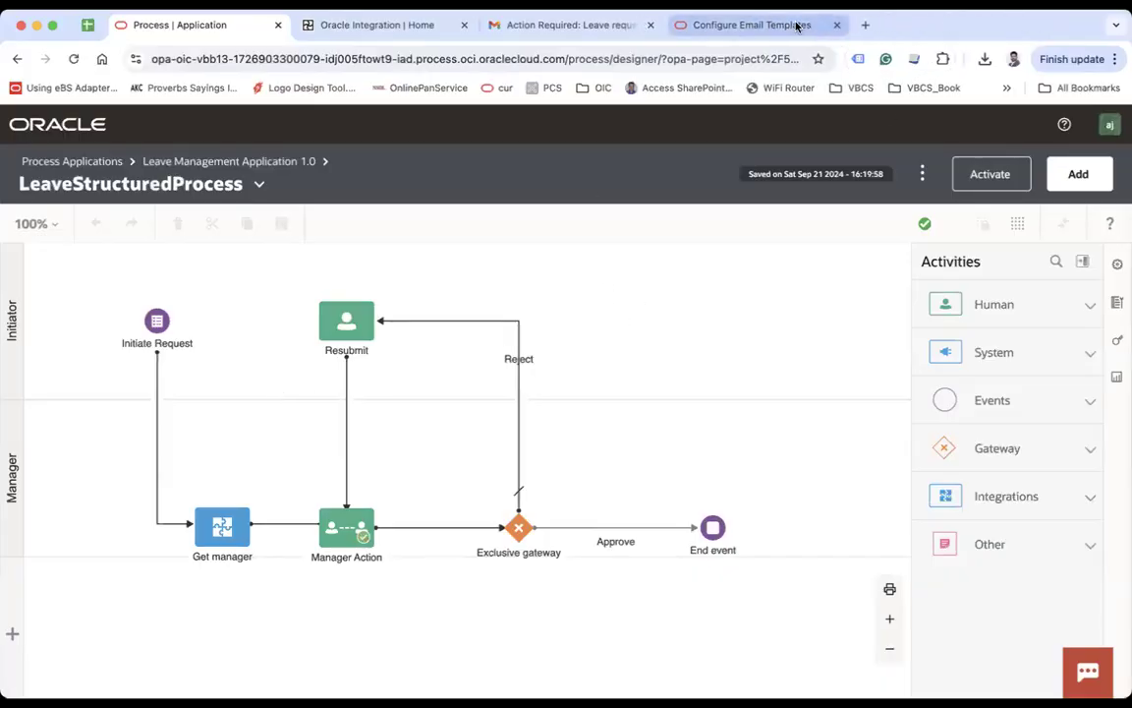
left_click(796, 27)
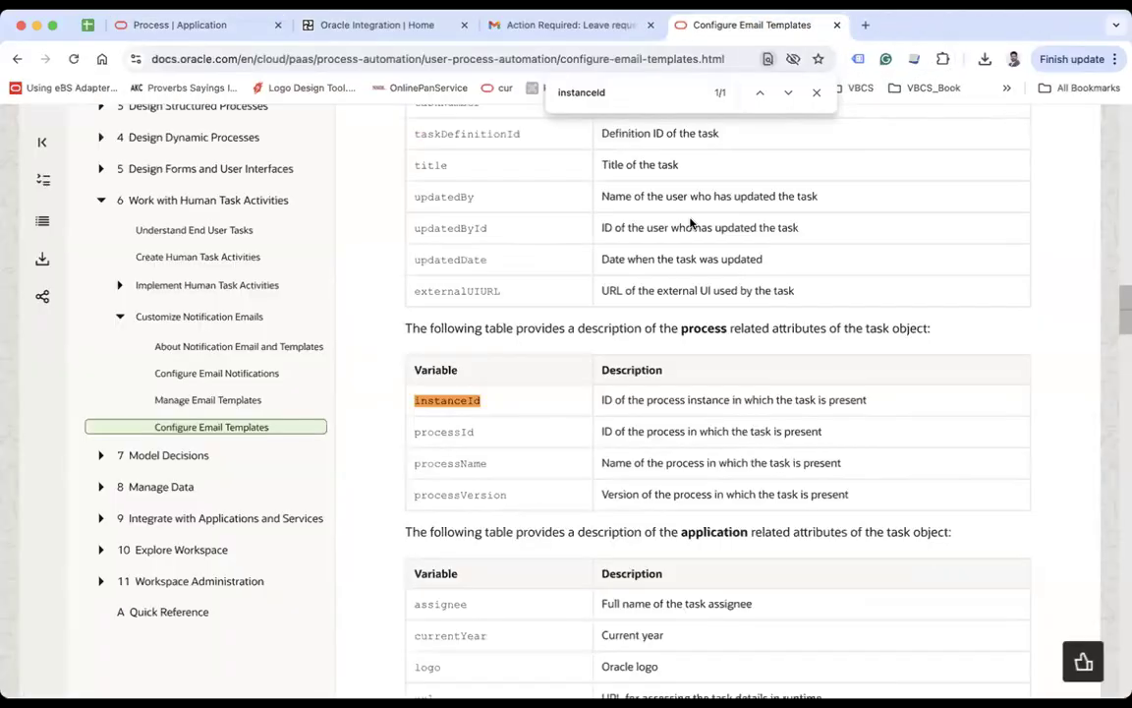
Step: Dismiss the instanceId find bar and return to the top of the guide
left_click(817, 94)
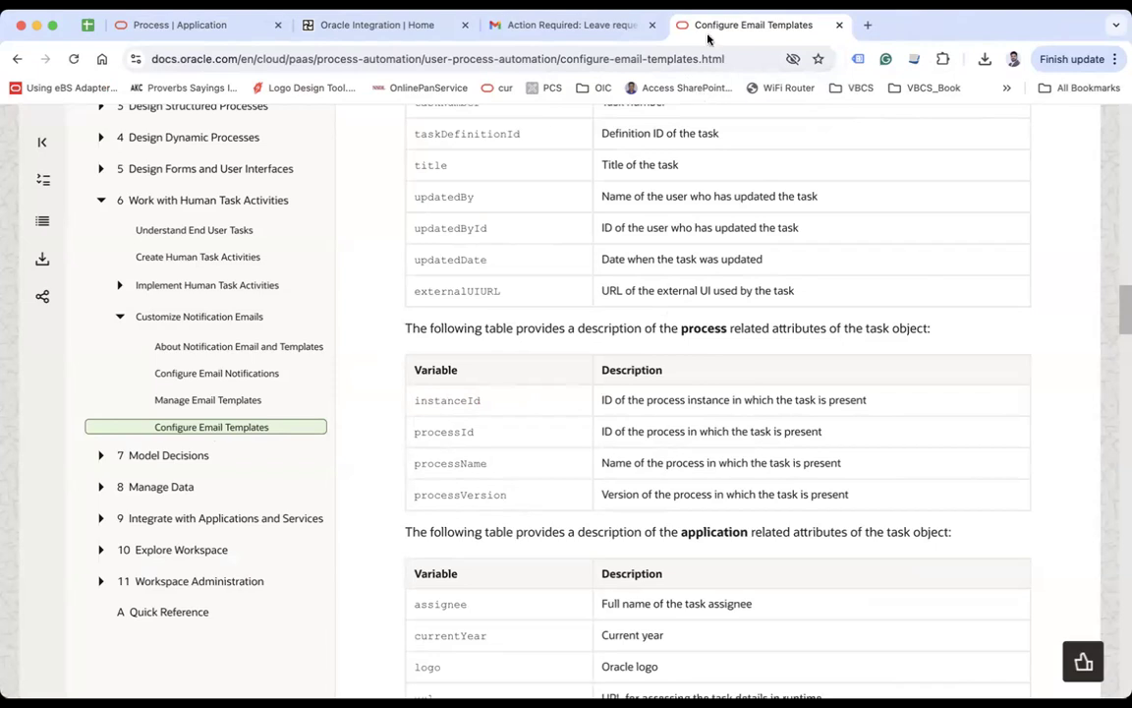
scroll(656, 139, "up", 10)
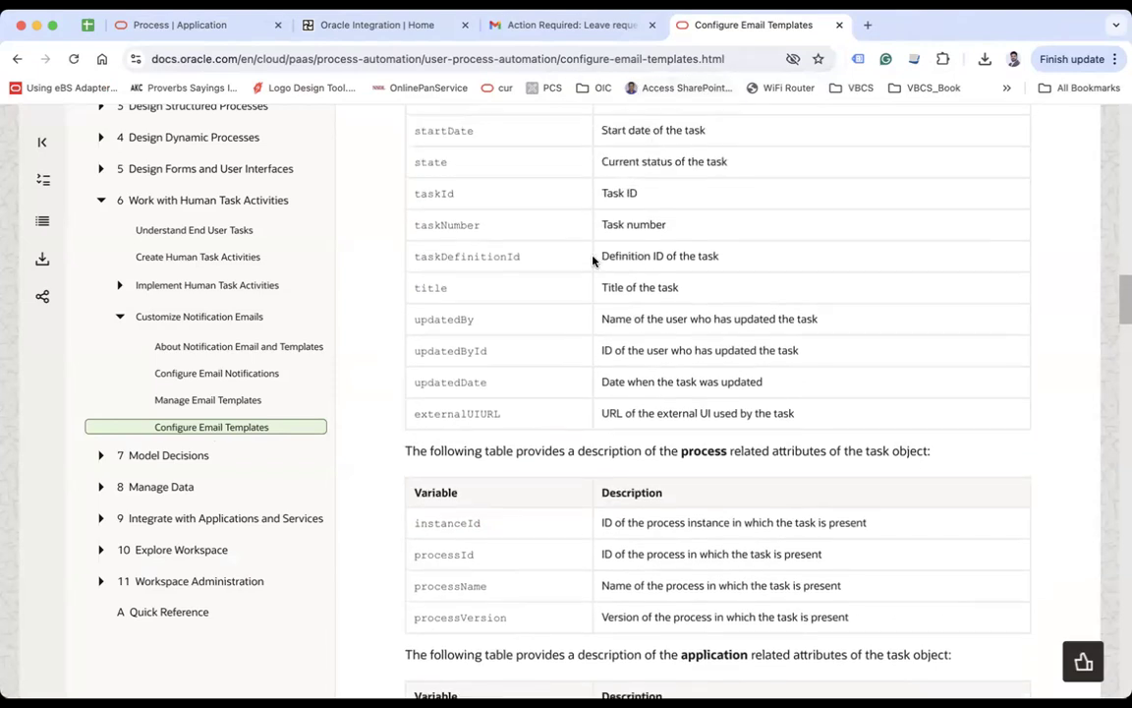
scroll(479, 397, "up", 8)
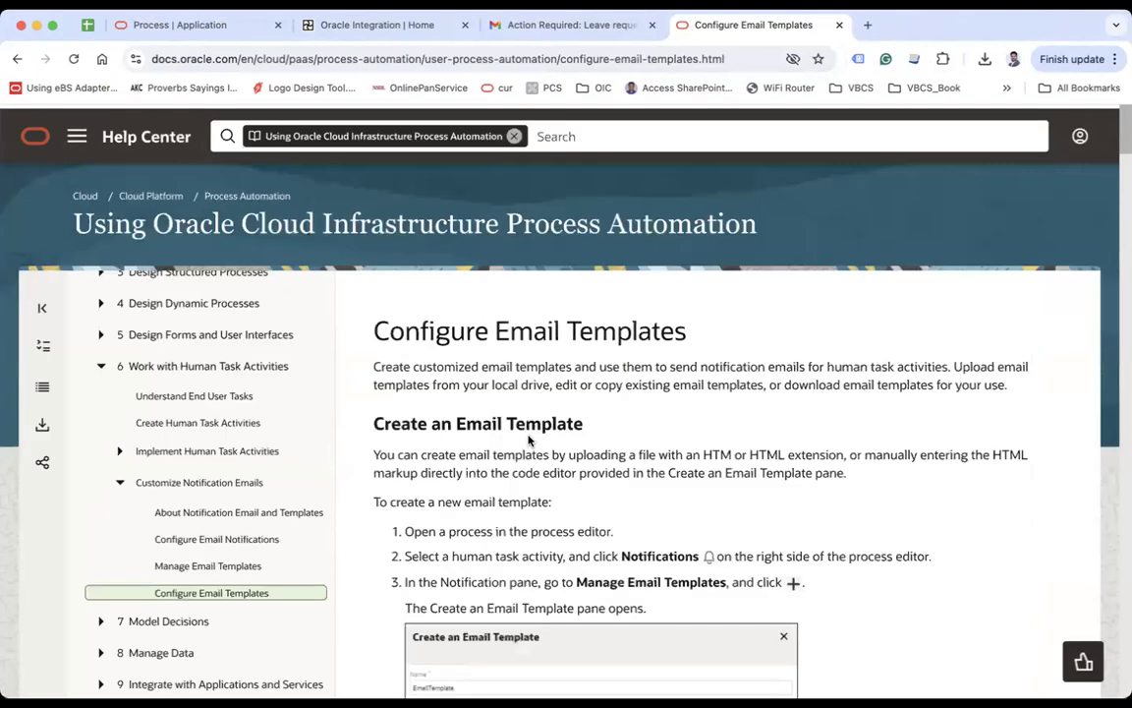
left_click_drag(200, 218, 653, 220)
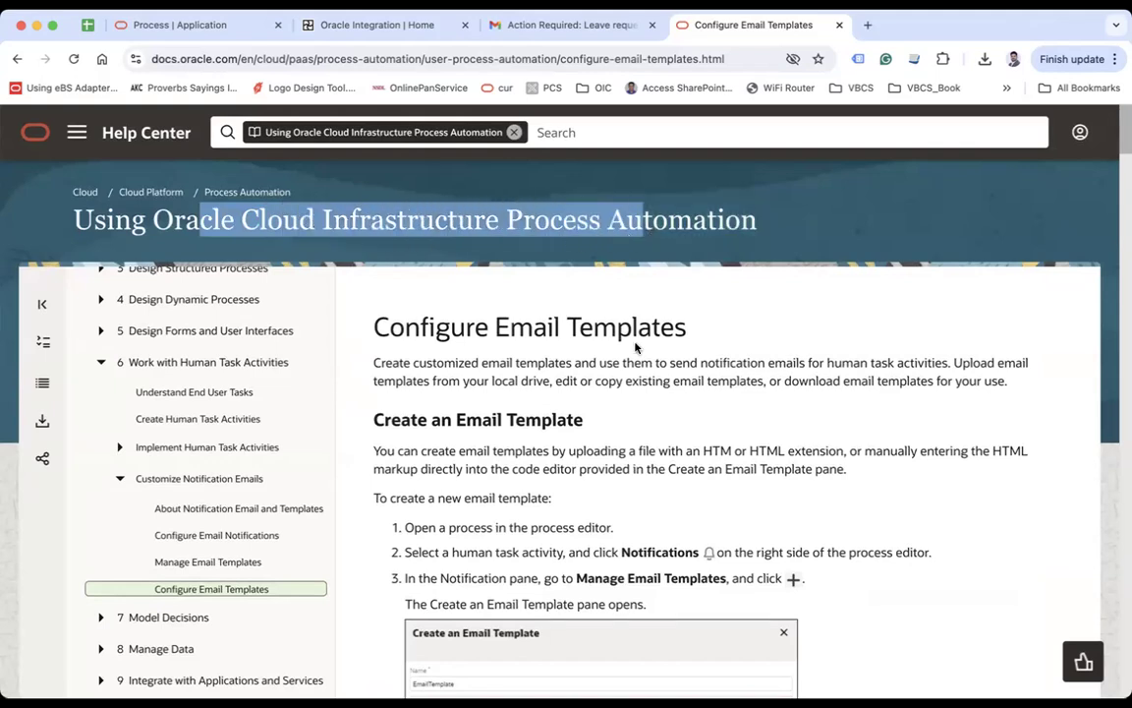
Step: Hide the guide's table of contents and scroll to step 4's mustache template example
scroll(635, 347, "down", 1)
scroll(635, 347, "down", 1)
left_click(42, 241)
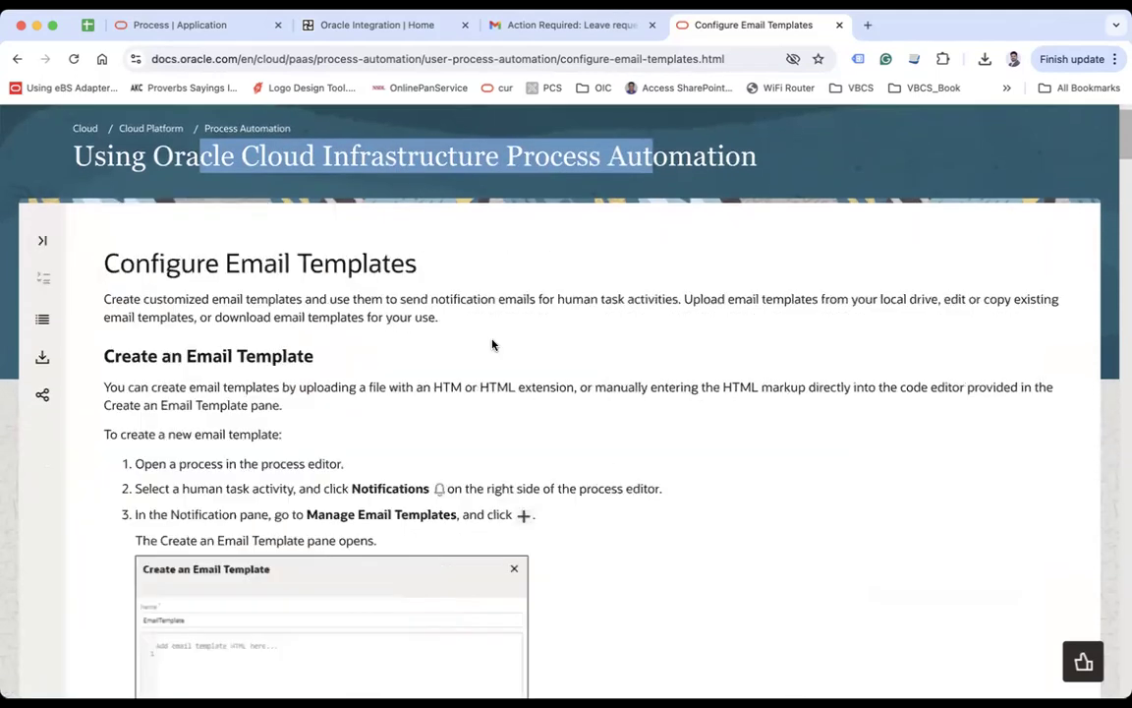
scroll(569, 368, "down", 10)
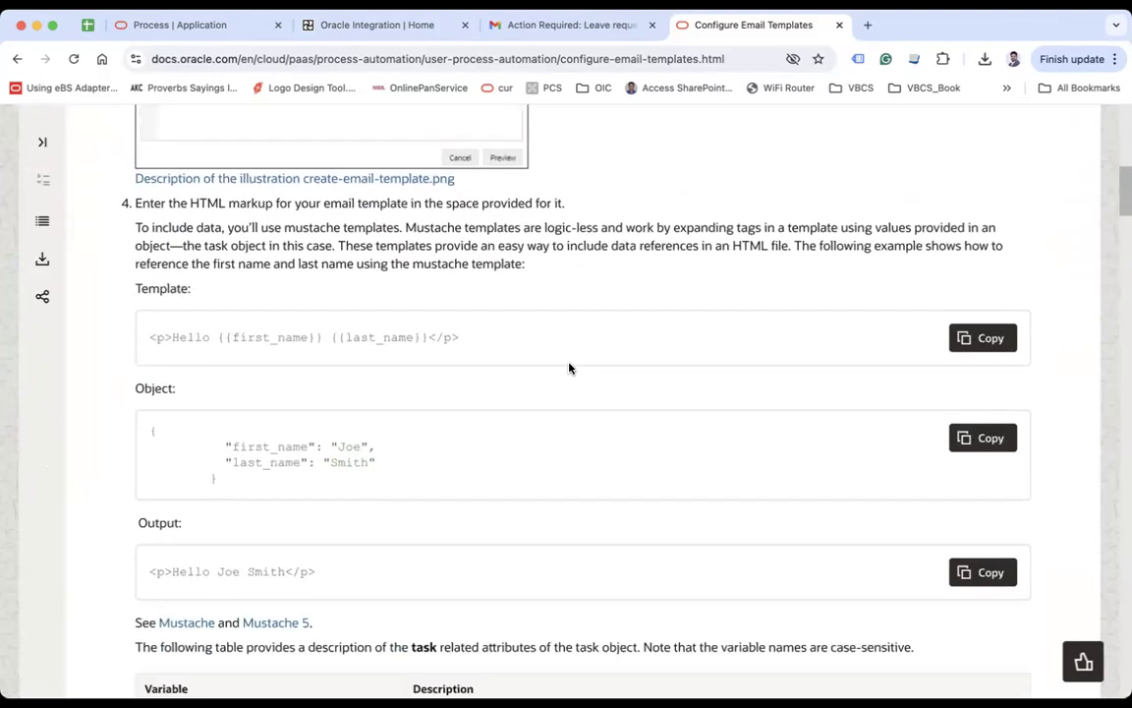
Step: Highlight first_name and last_name in the Hello Template and Object examples, then scroll down to the task attributes table
left_click_drag(151, 430, 262, 447)
left_click(296, 486)
left_click(237, 462)
double_click(238, 462)
left_click(410, 472)
left_click_drag(219, 338, 318, 337)
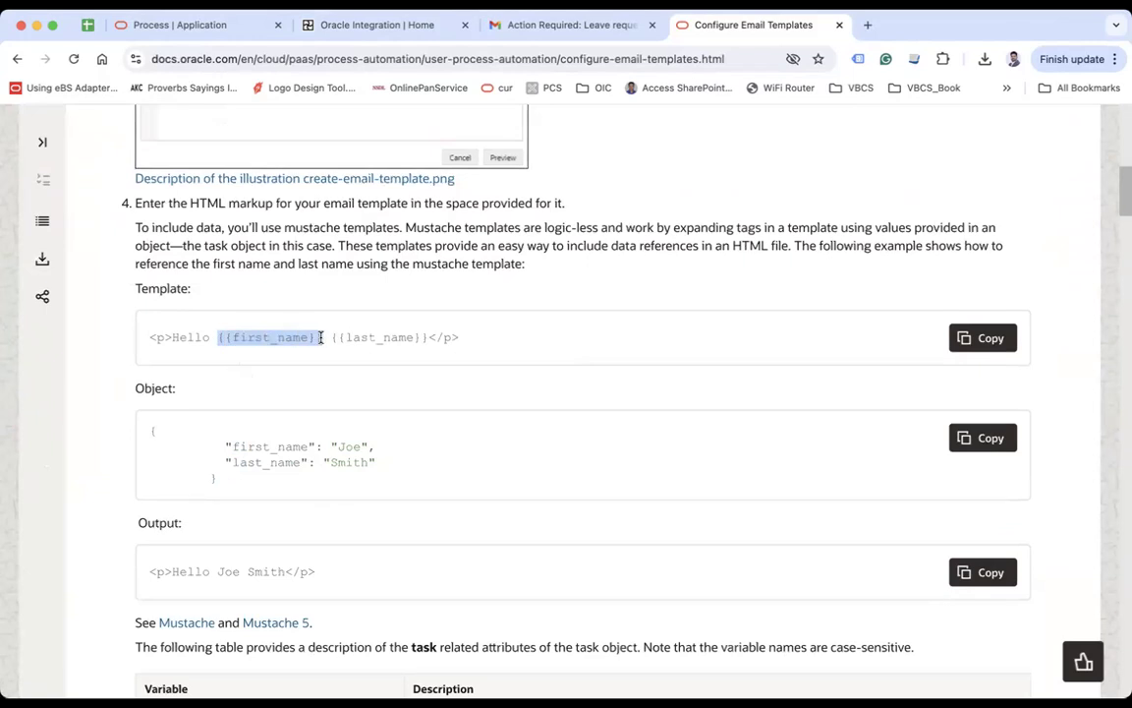
left_click(318, 337)
double_click(266, 337)
left_click(386, 337)
double_click(386, 337)
scroll(386, 337, "down", 8)
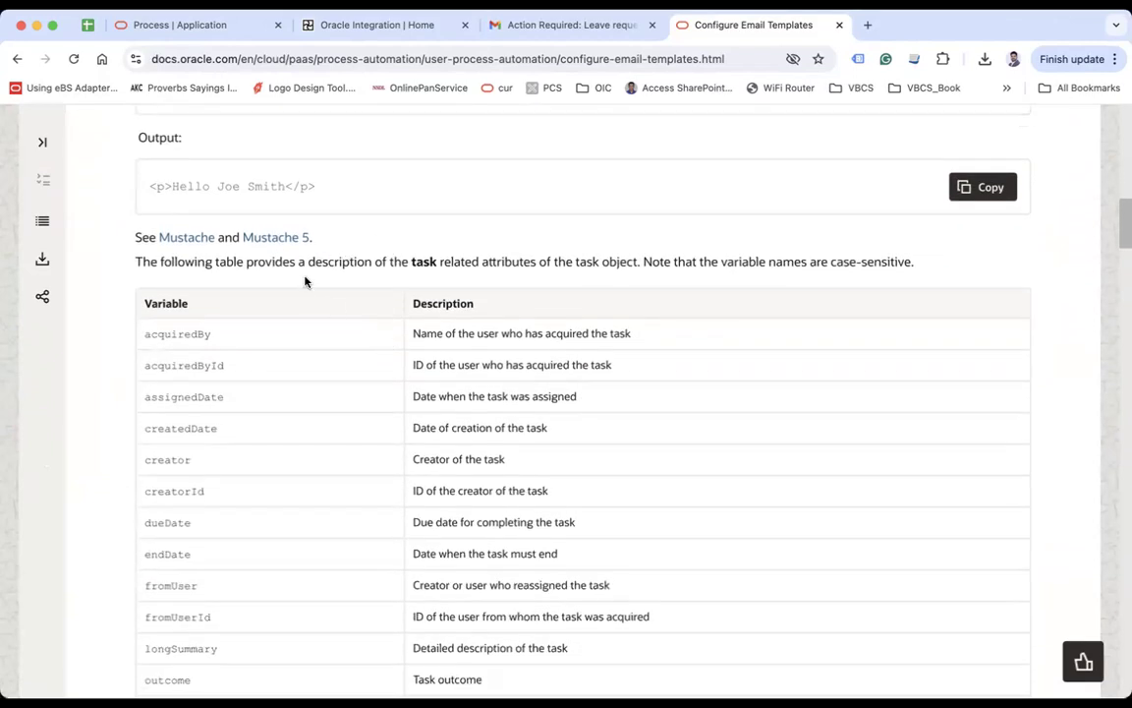
left_click_drag(151, 336, 209, 563)
left_click(271, 480)
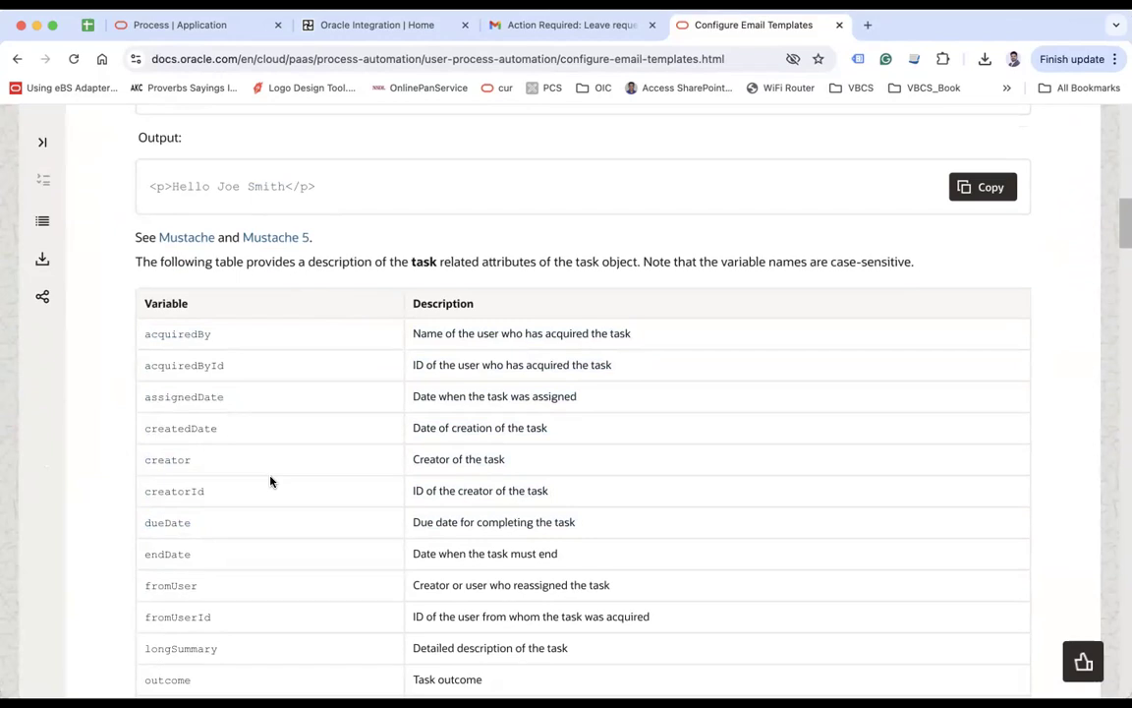
scroll(271, 480, "down", 1)
left_click_drag(163, 306, 230, 338)
left_click_drag(165, 370, 254, 378)
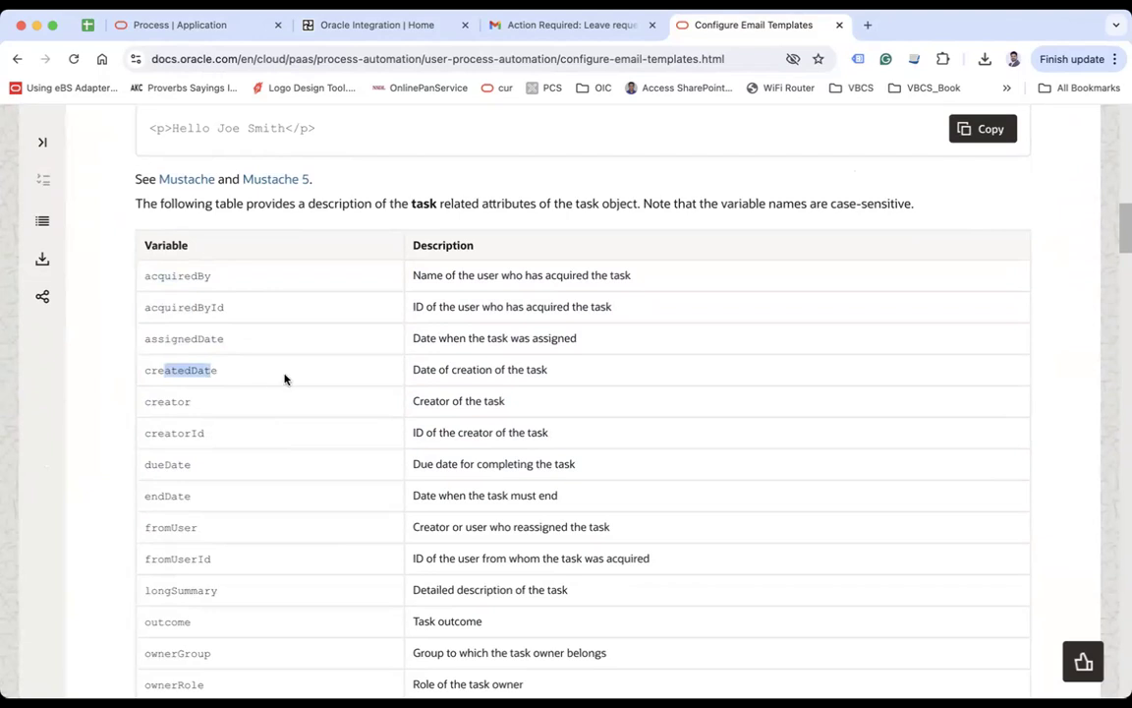
left_click_drag(183, 279, 227, 344)
left_click(242, 344)
scroll(243, 344, "up", 5)
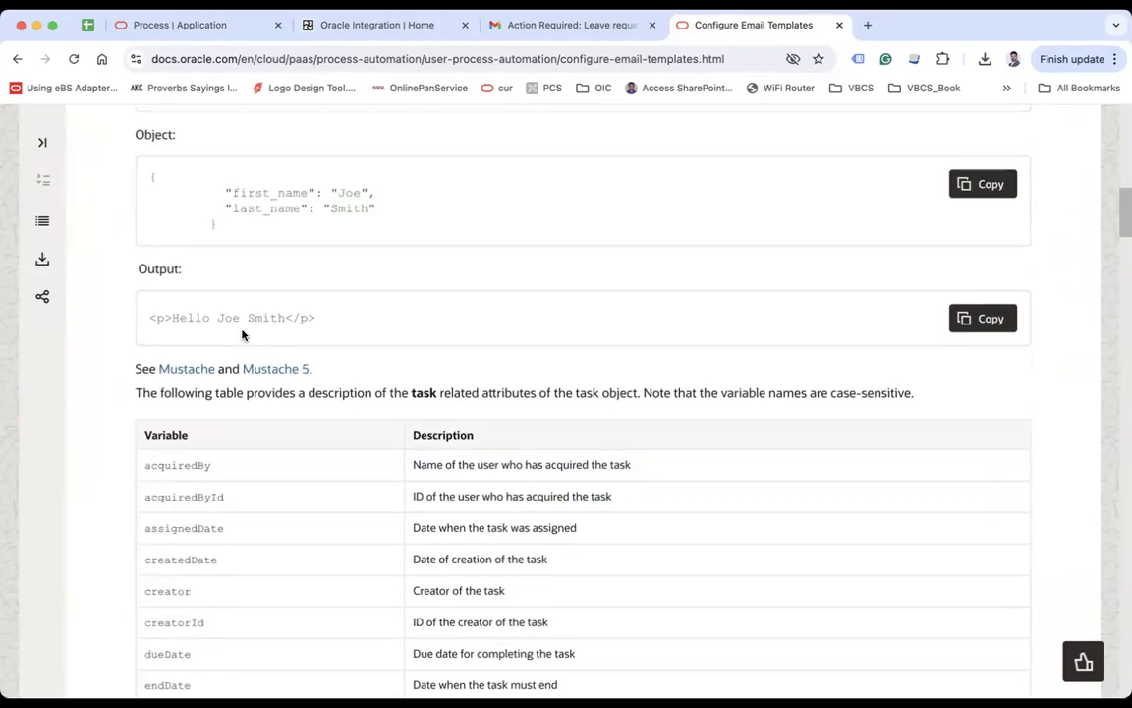
scroll(243, 283, "up", 1)
left_click_drag(217, 263, 233, 263)
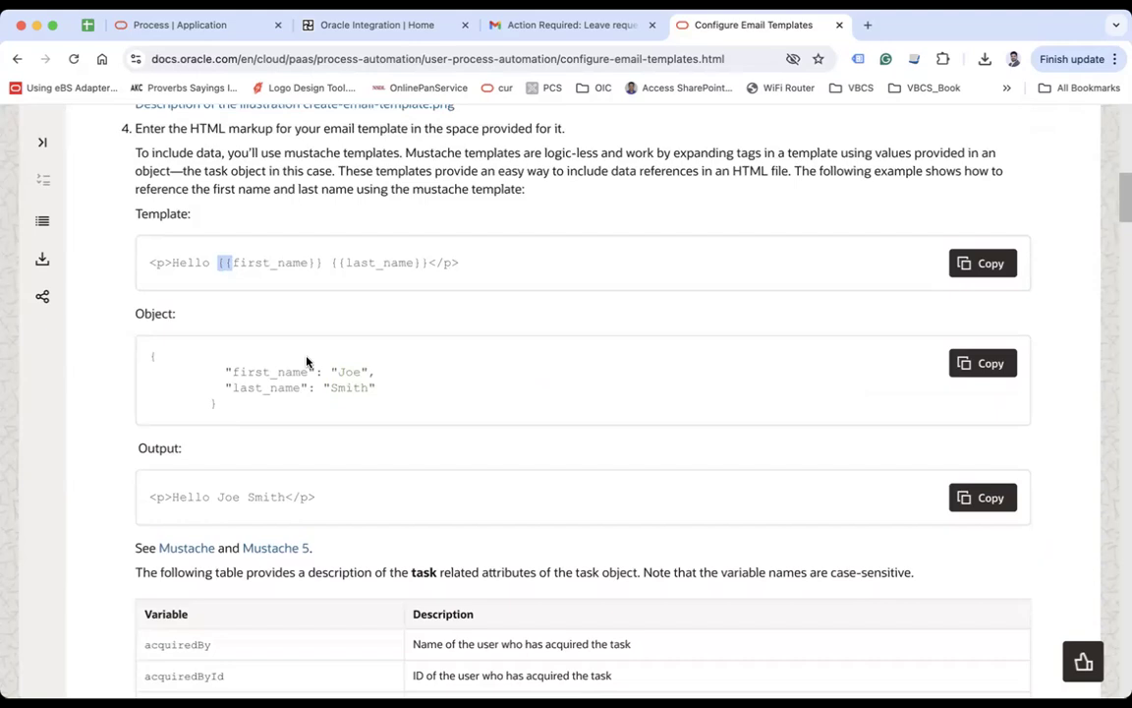
scroll(327, 408, "down", 3)
scroll(327, 407, "down", 4)
double_click(174, 440)
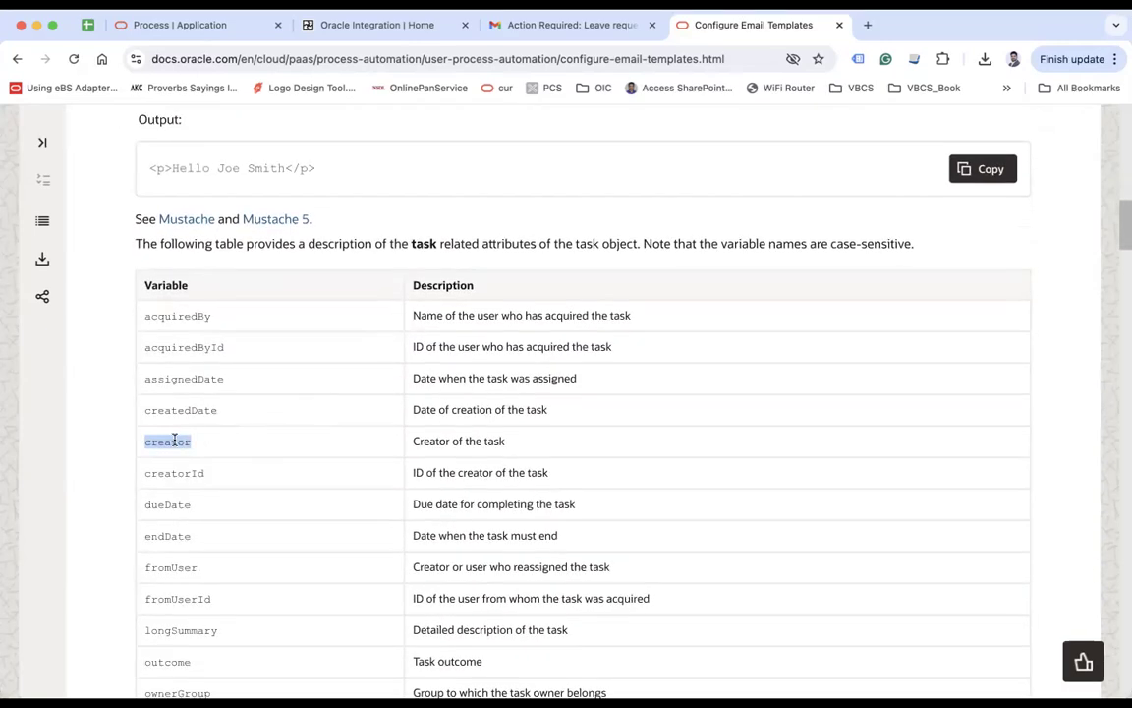
double_click(172, 474)
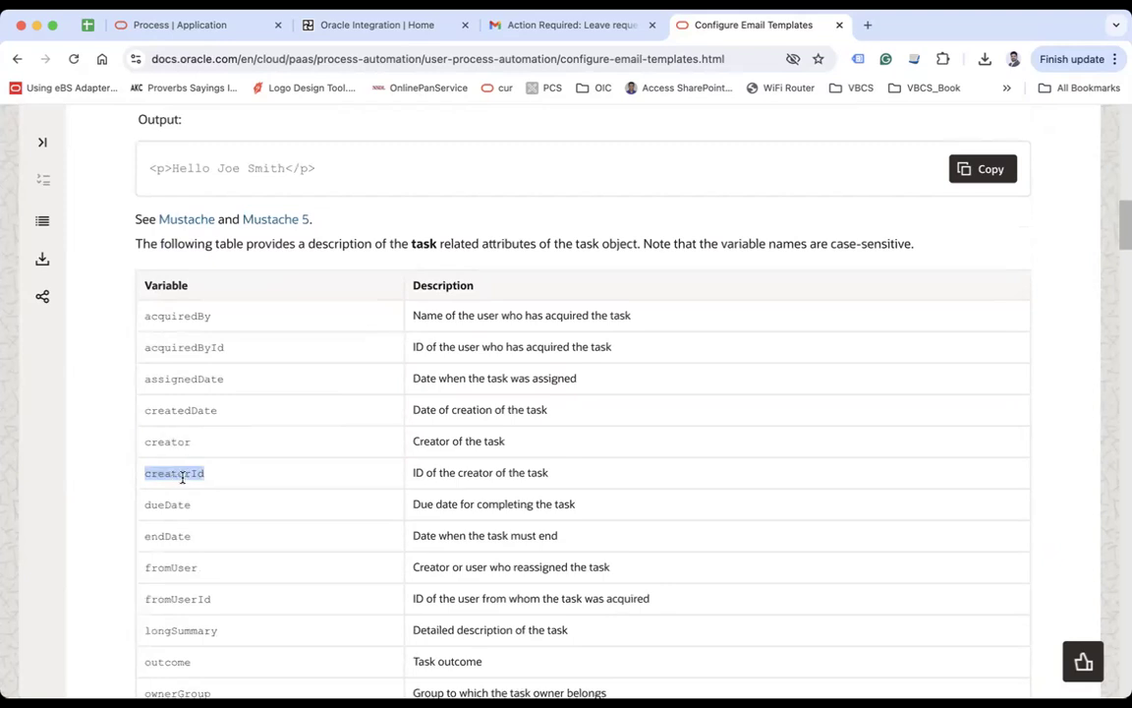
scroll(173, 477, "down", 2)
double_click(163, 420)
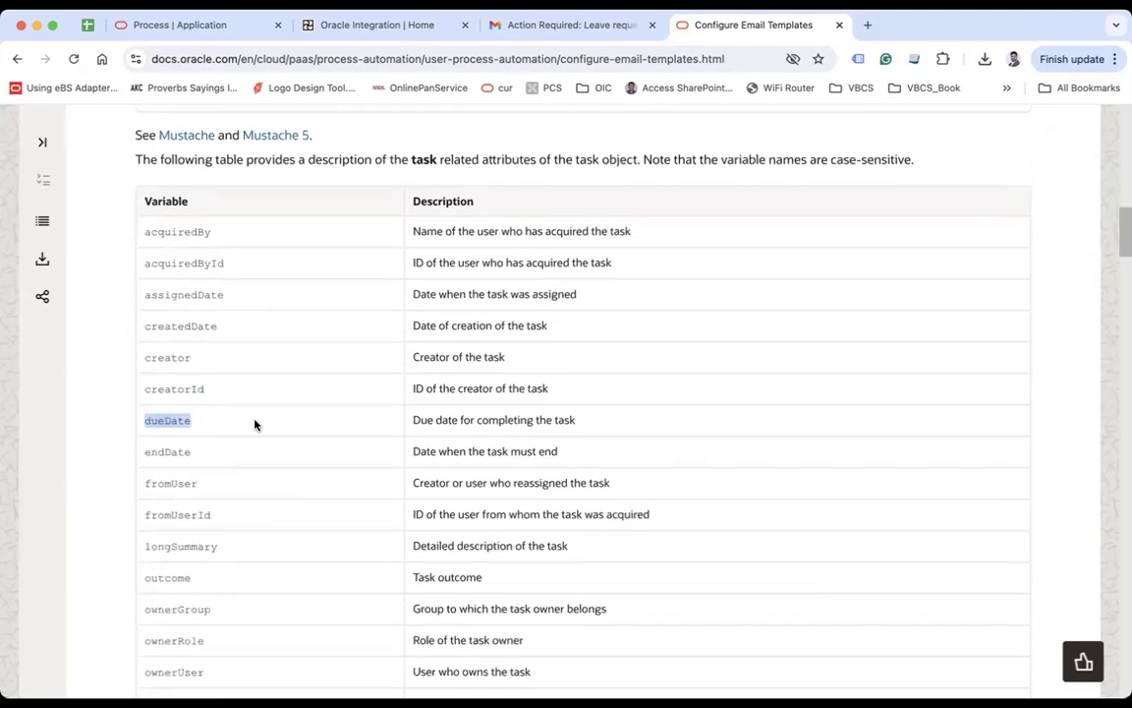
scroll(226, 424, "down", 3)
double_click(192, 412)
left_click(169, 350)
double_click(169, 349)
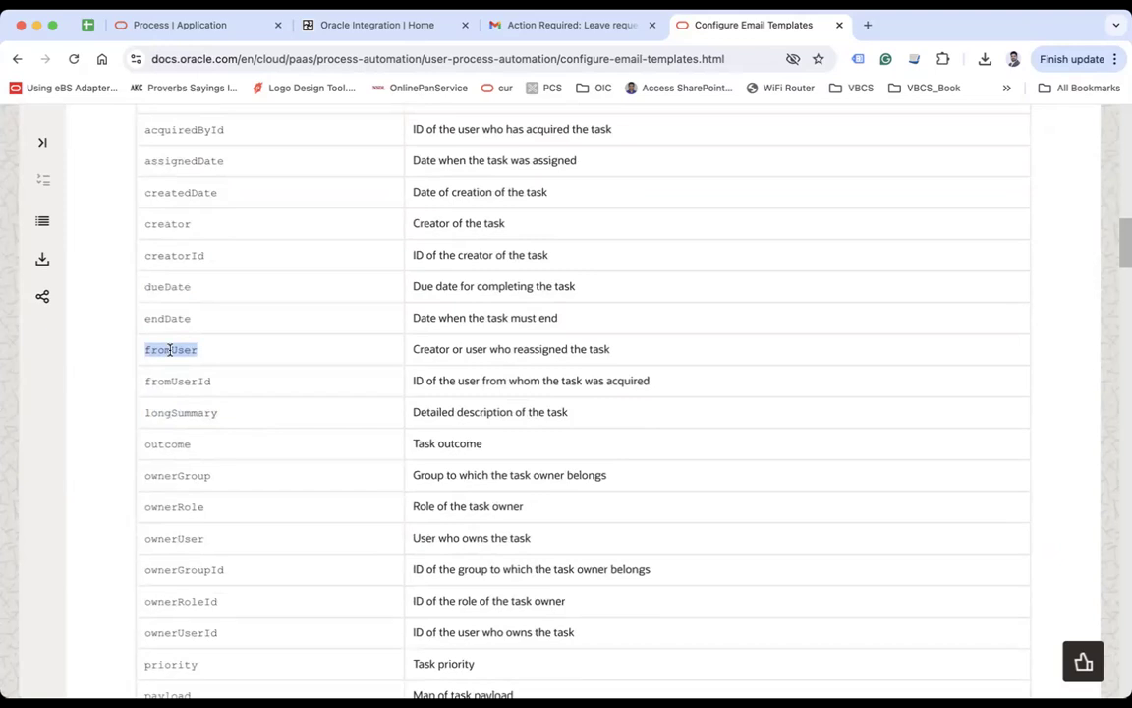
double_click(176, 380)
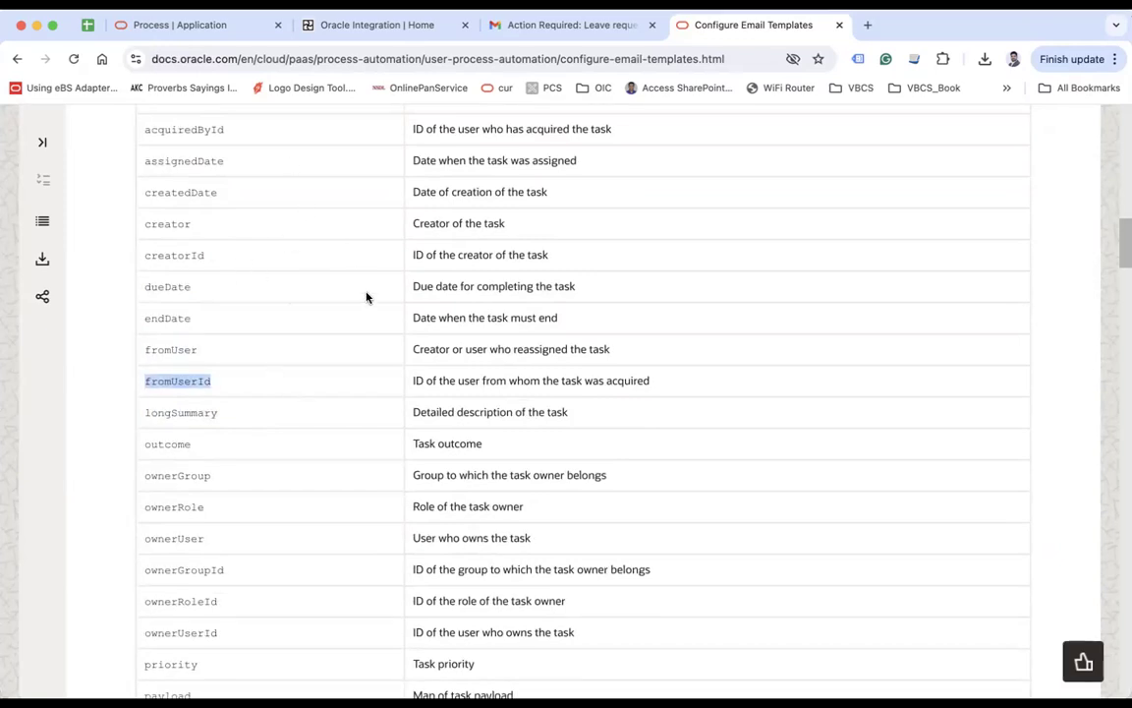
double_click(173, 191)
scroll(424, 340, "up", 3)
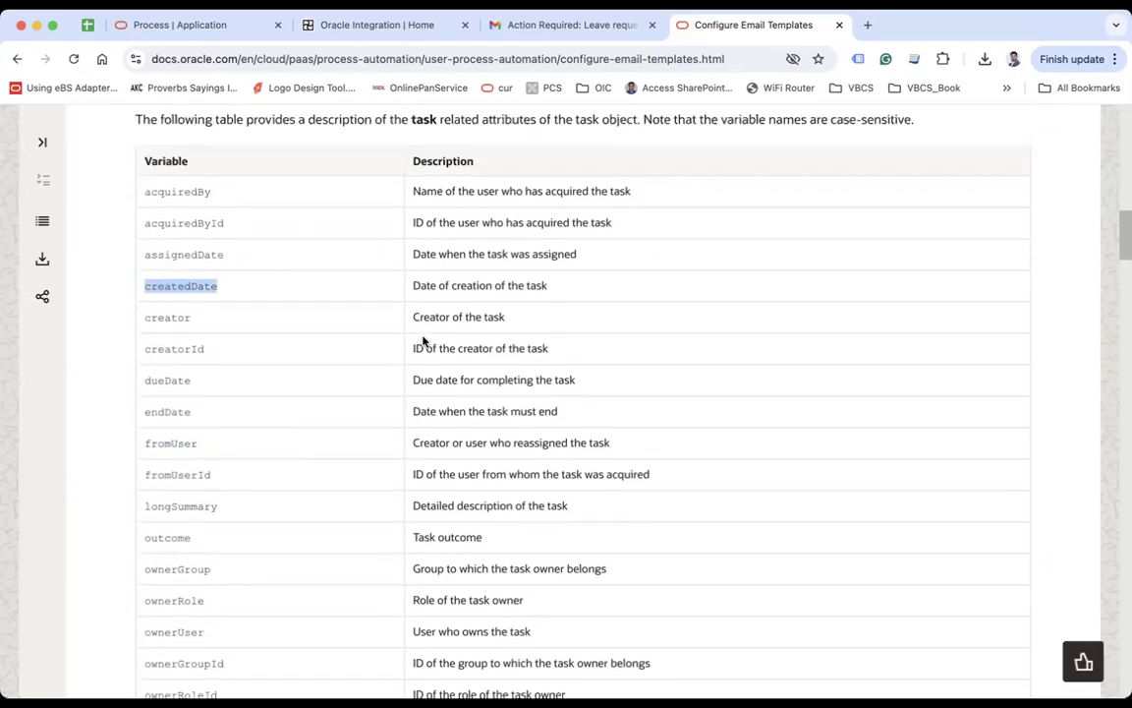
scroll(424, 340, "up", 4)
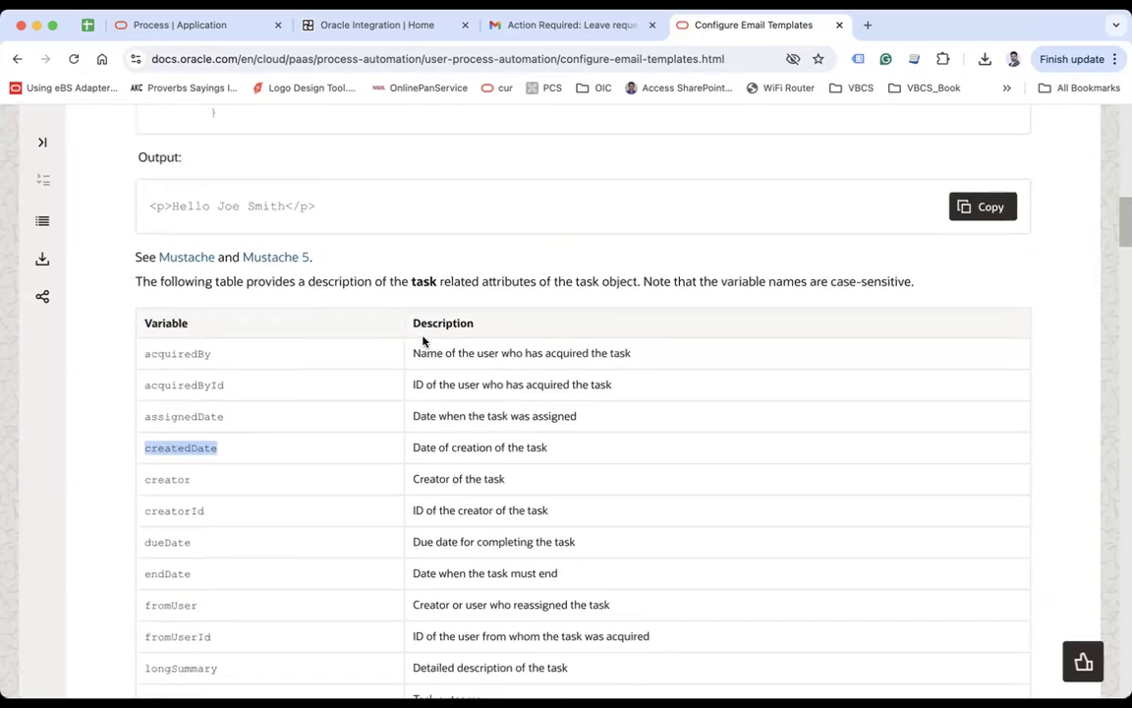
scroll(286, 255, "up", 2)
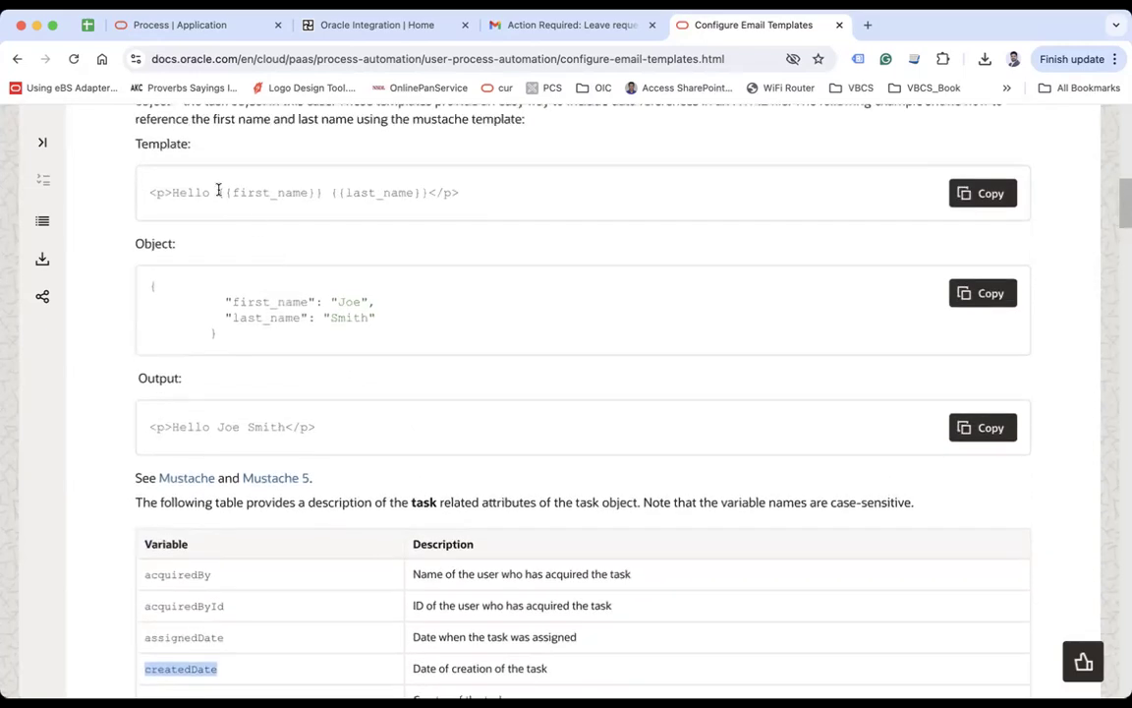
left_click_drag(217, 191, 240, 193)
scroll(506, 383, "down", 20)
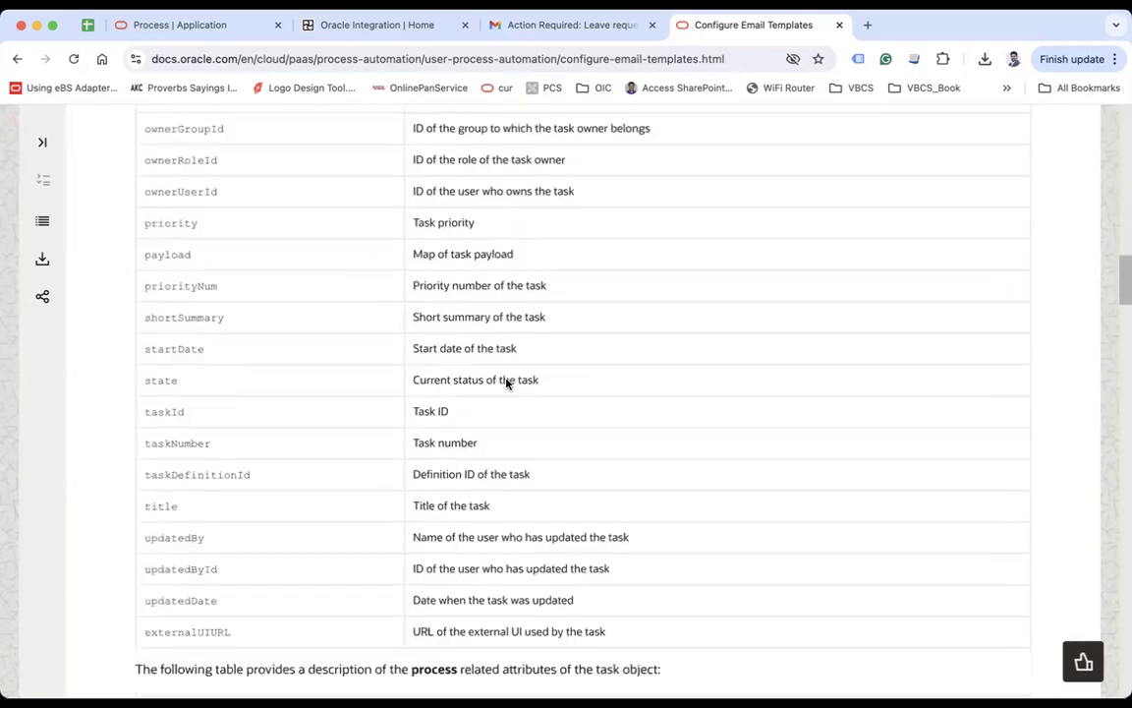
scroll(506, 383, "down", 1)
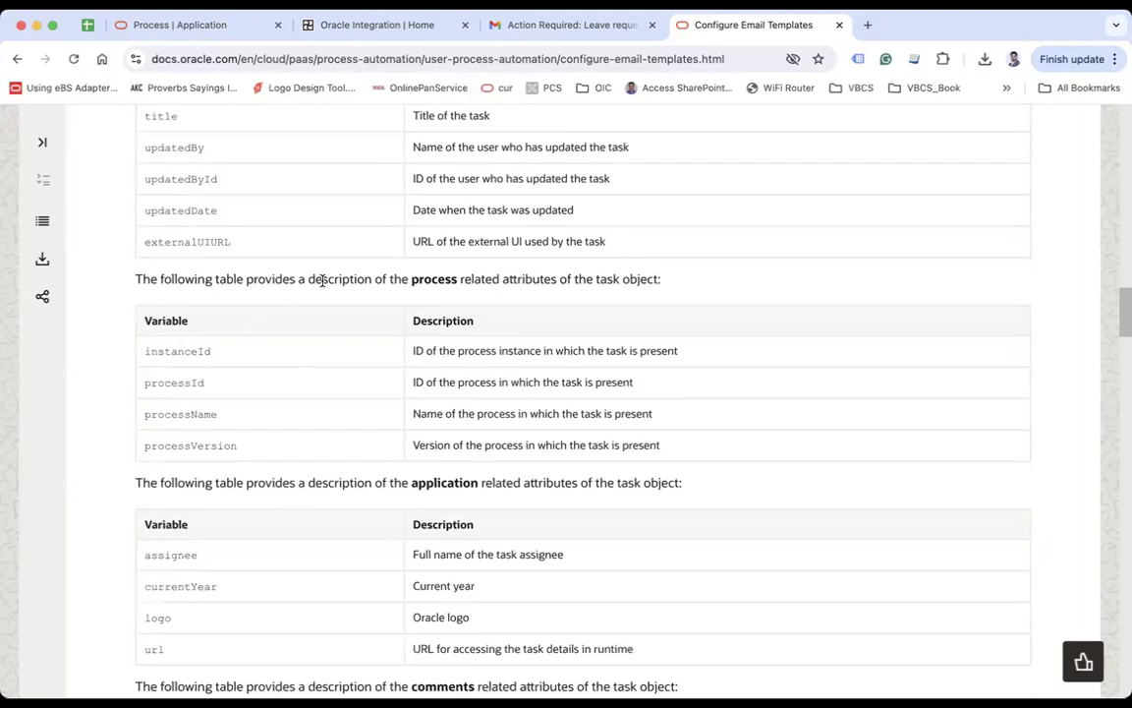
left_click_drag(412, 280, 501, 279)
left_click_drag(169, 350, 210, 446)
scroll(338, 445, "down", 3)
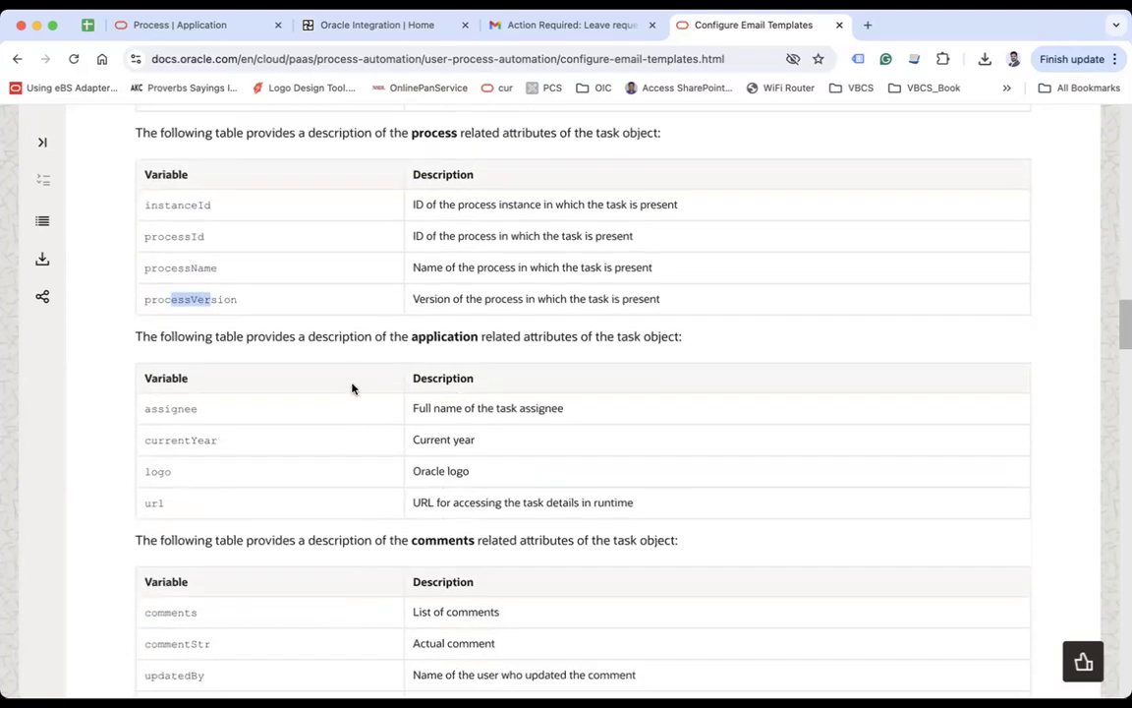
left_click_drag(245, 337, 301, 336)
left_click(378, 344)
left_click_drag(618, 336, 641, 336)
left_click_drag(177, 408, 199, 439)
left_click_drag(145, 474, 172, 472)
scroll(169, 472, "down", 2)
left_click(157, 421)
double_click(158, 422)
left_click_drag(436, 421, 477, 422)
left_click(597, 421)
scroll(309, 459, "down", 4)
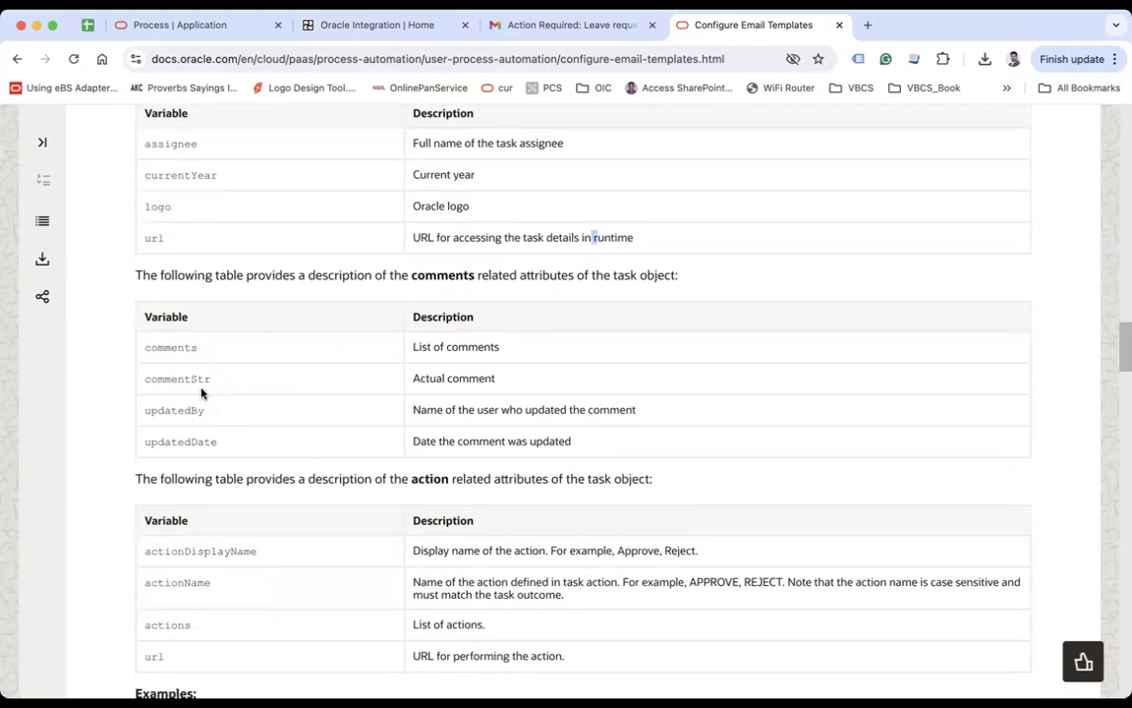
double_click(194, 348)
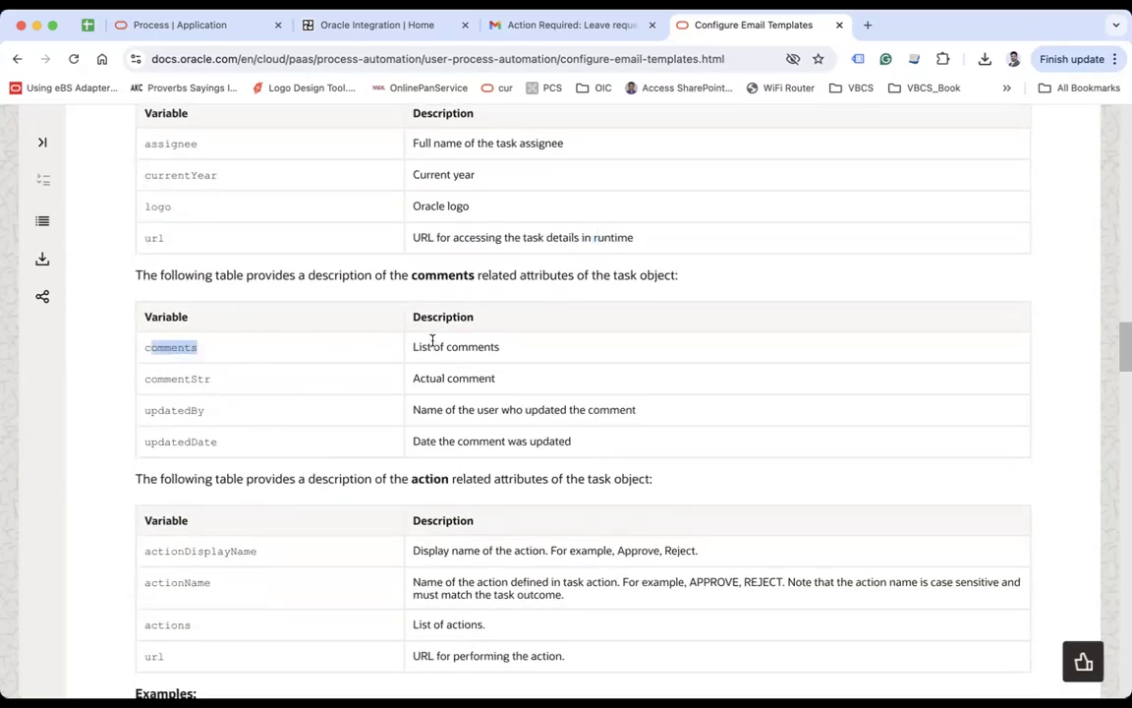
left_click_drag(434, 346, 470, 346)
left_click_drag(176, 378, 220, 379)
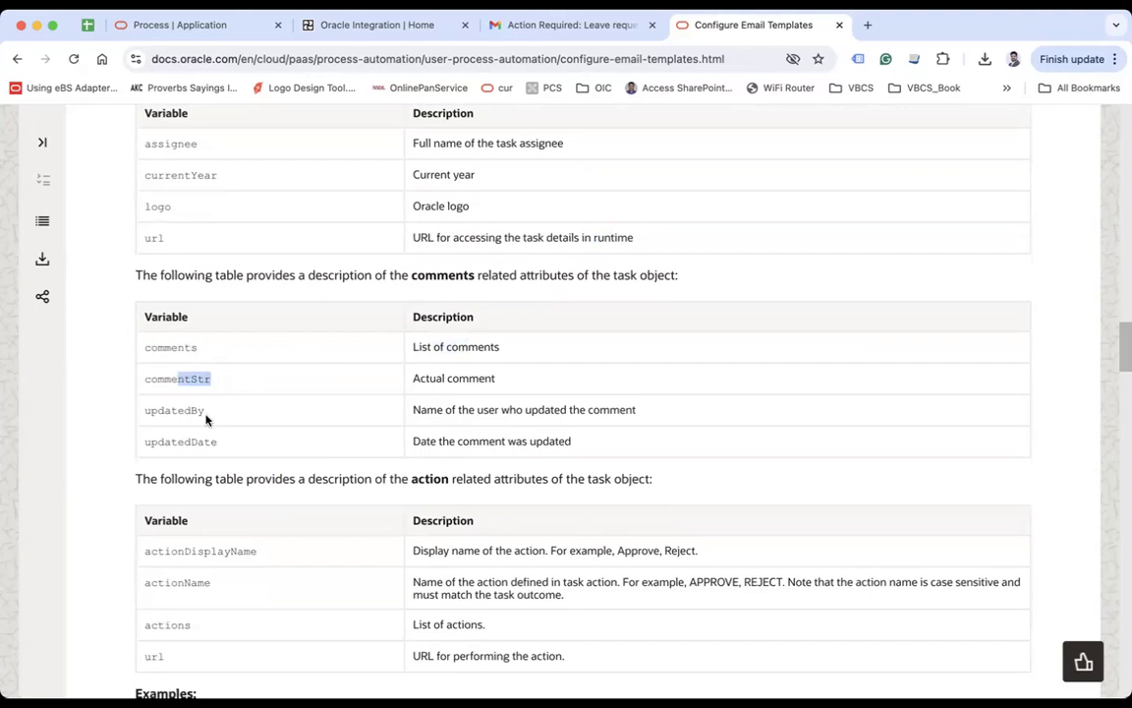
left_click_drag(164, 409, 223, 395)
scroll(203, 409, "down", 1)
scroll(369, 390, "down", 4)
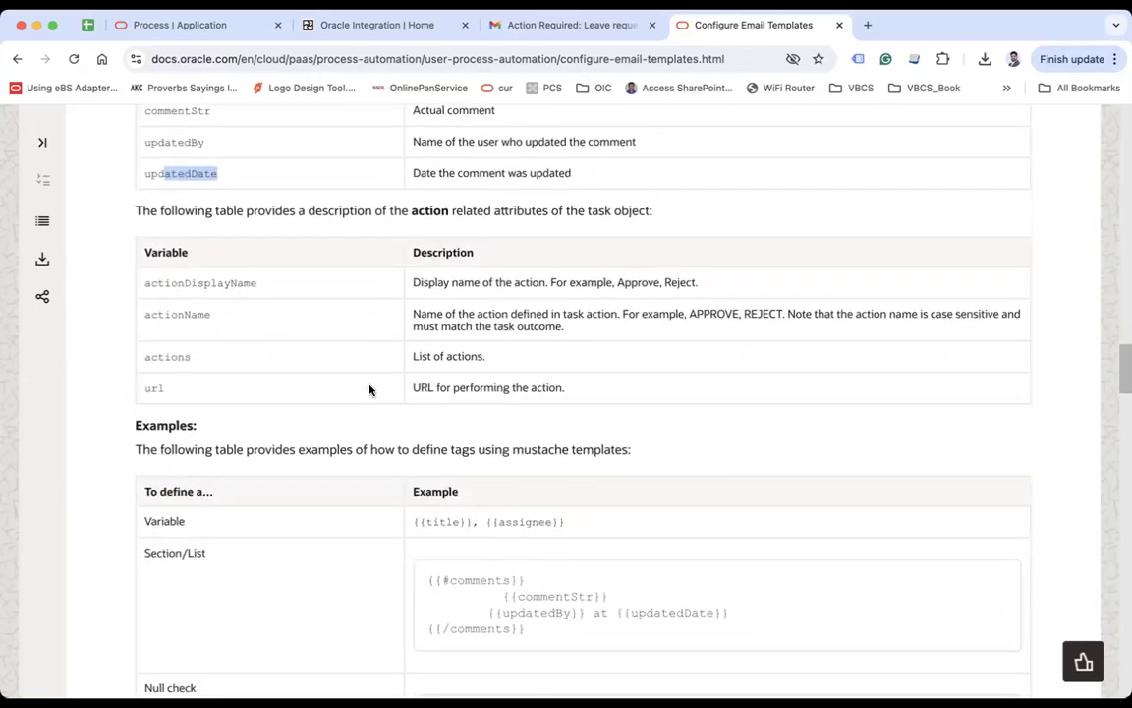
Step: Point out the actionDisplayName, actionName and action url variables in the examples
right_click(173, 287)
left_click(324, 255)
left_click(312, 269)
left_click_drag(188, 313, 211, 315)
left_click_drag(191, 357, 146, 389)
scroll(343, 385, "down", 3)
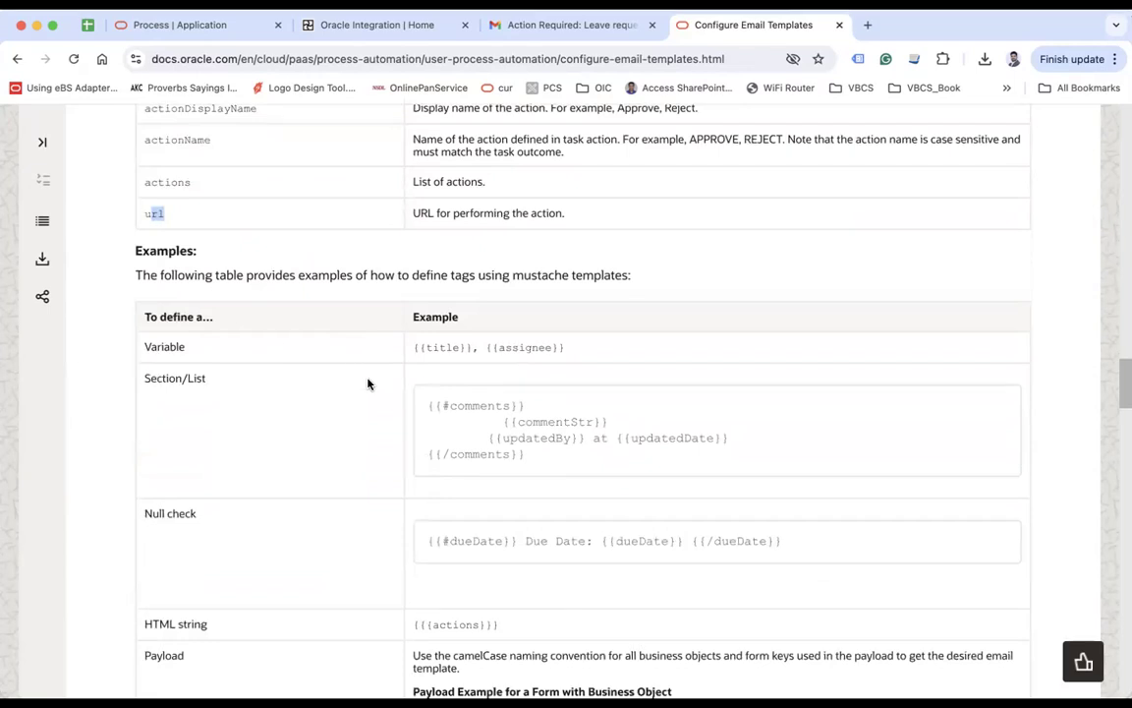
scroll(367, 384, "down", 2)
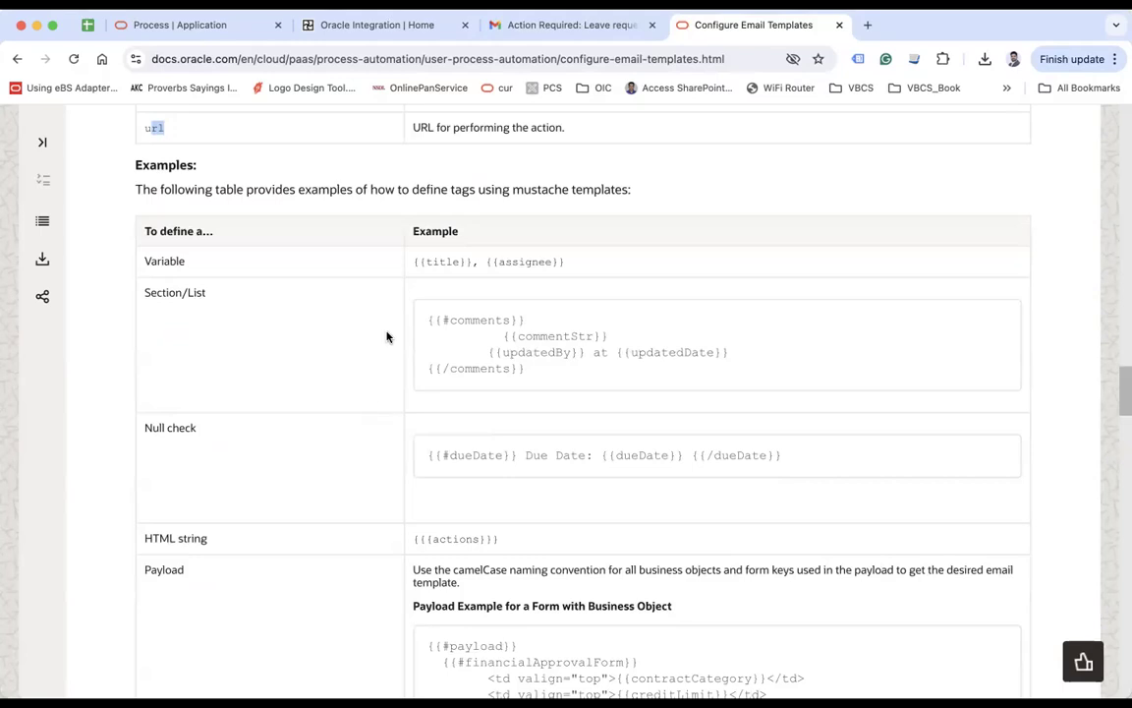
Step: Highlight the {{#comments}} section tags and its commentStr and updatedBy fields
left_click(432, 320)
left_click_drag(427, 324, 525, 320)
left_click(436, 320)
double_click(450, 319)
left_click_drag(447, 368, 503, 369)
left_click_drag(450, 319, 582, 338)
left_click(534, 330)
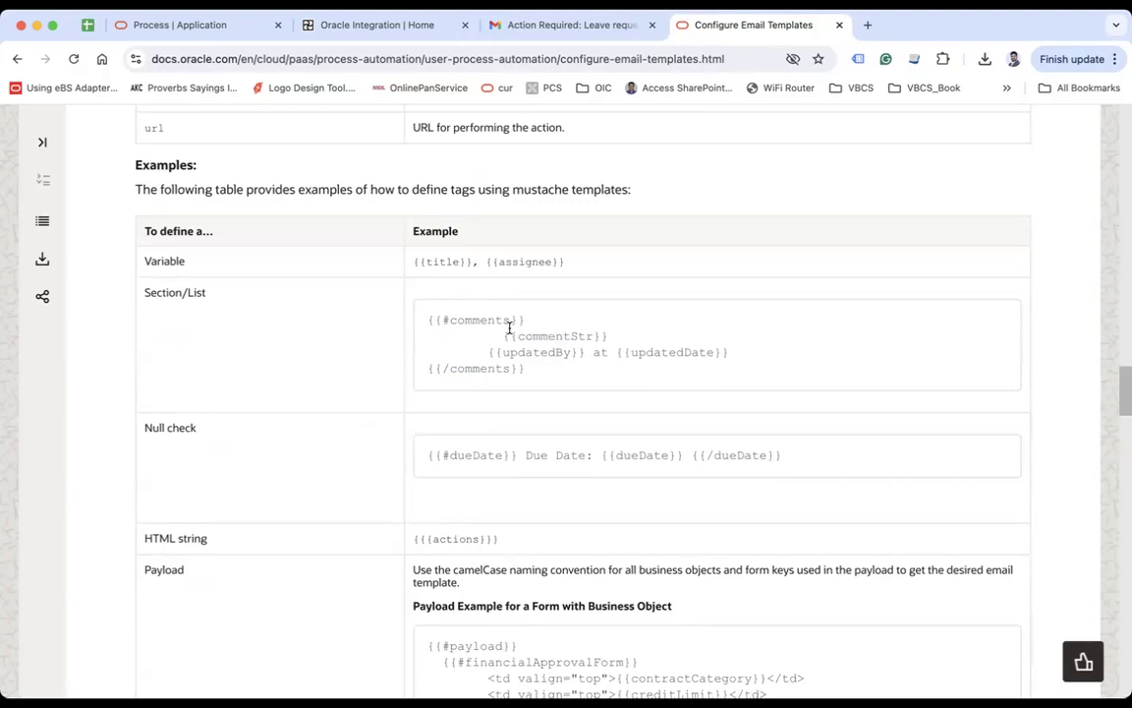
left_click_drag(502, 335, 604, 335)
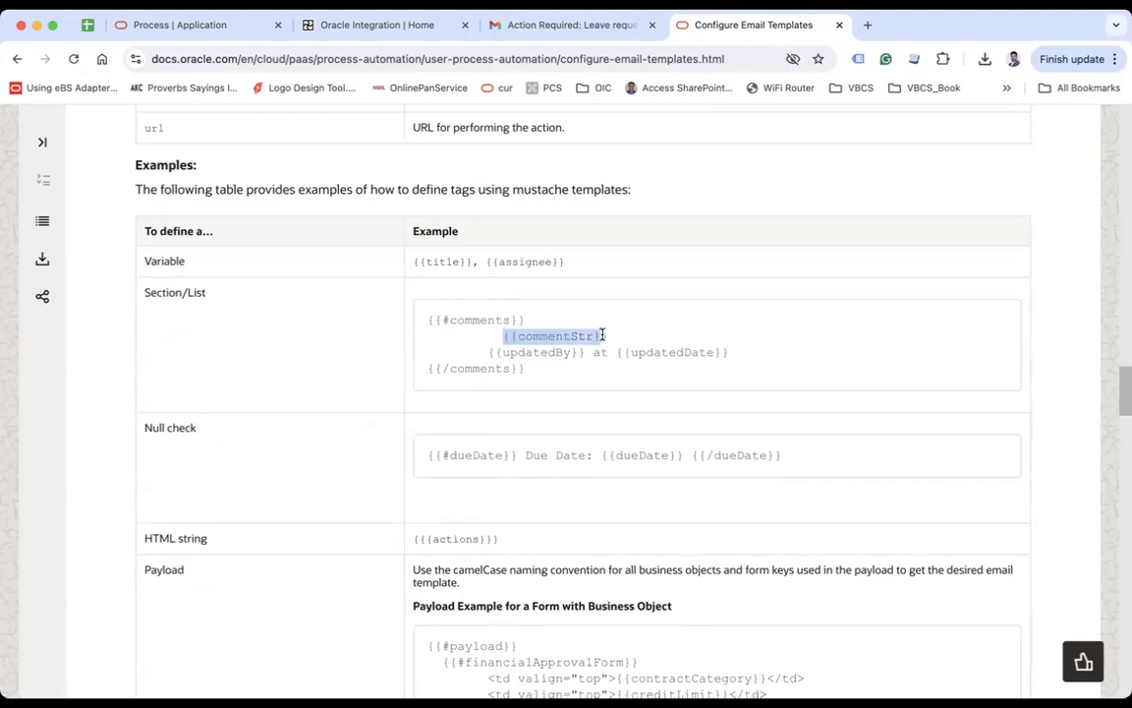
left_click(543, 353)
left_click_drag(495, 352, 554, 352)
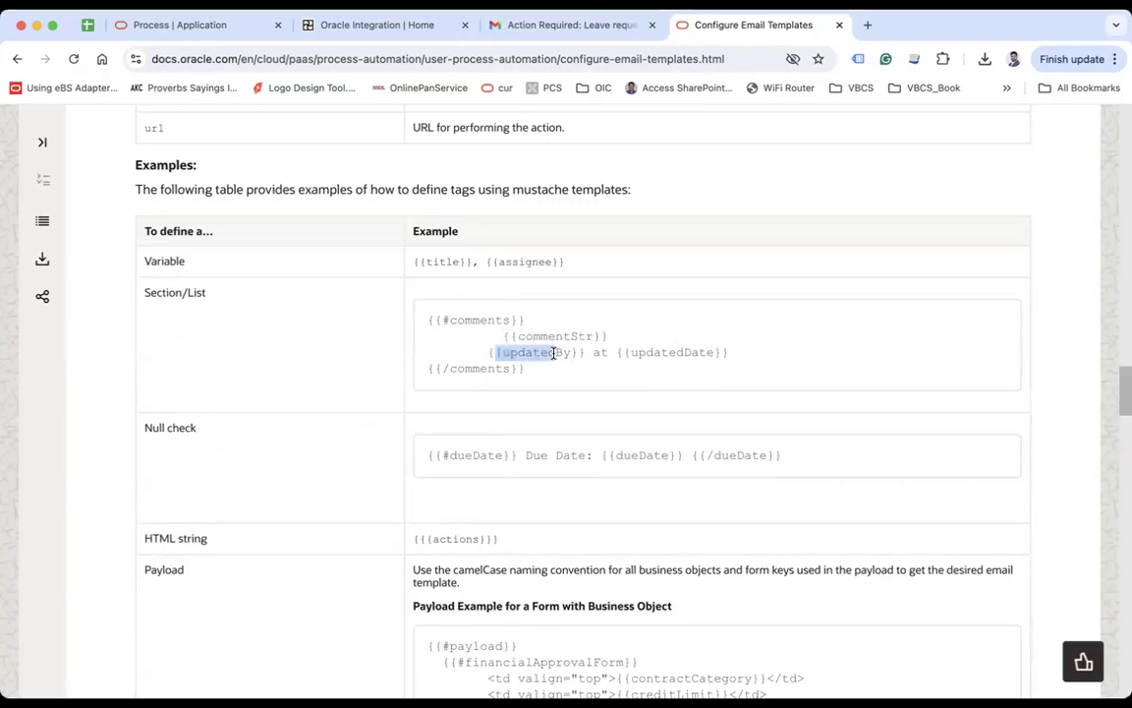
left_click_drag(638, 352, 683, 351)
Step: Review the Null check example and its closing dueDate tag
scroll(370, 435, "down", 3)
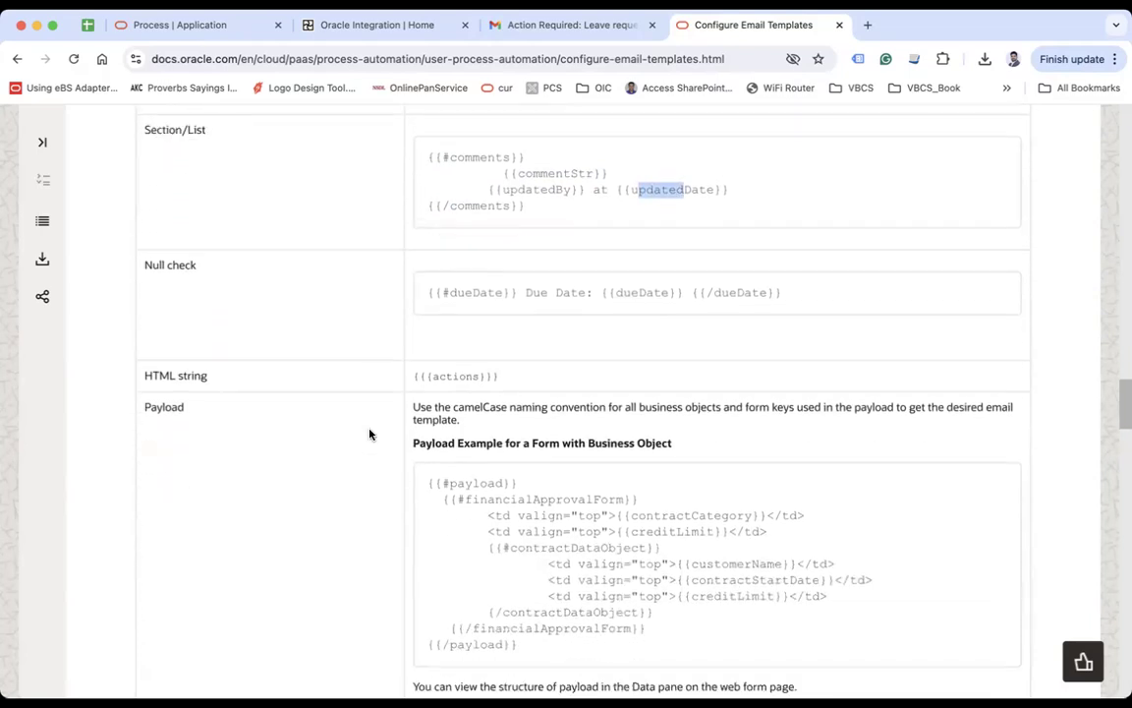
left_click_drag(144, 264, 197, 267)
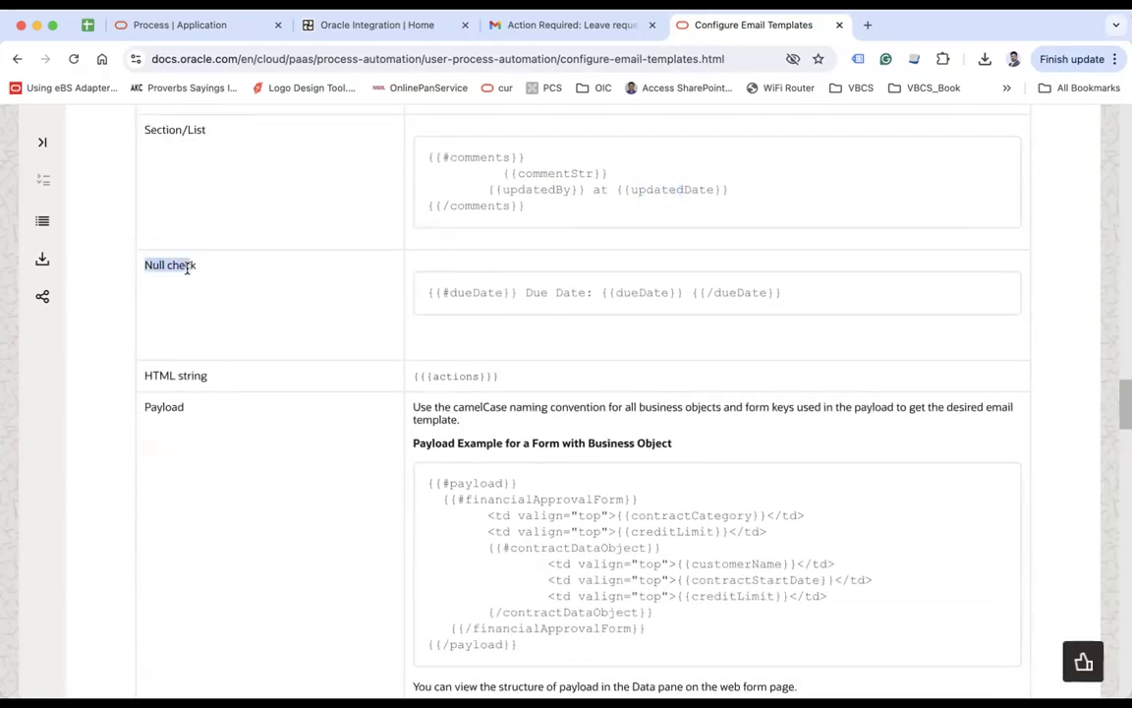
left_click(470, 296)
left_click_drag(622, 296, 722, 293)
scroll(430, 324, "down", 2)
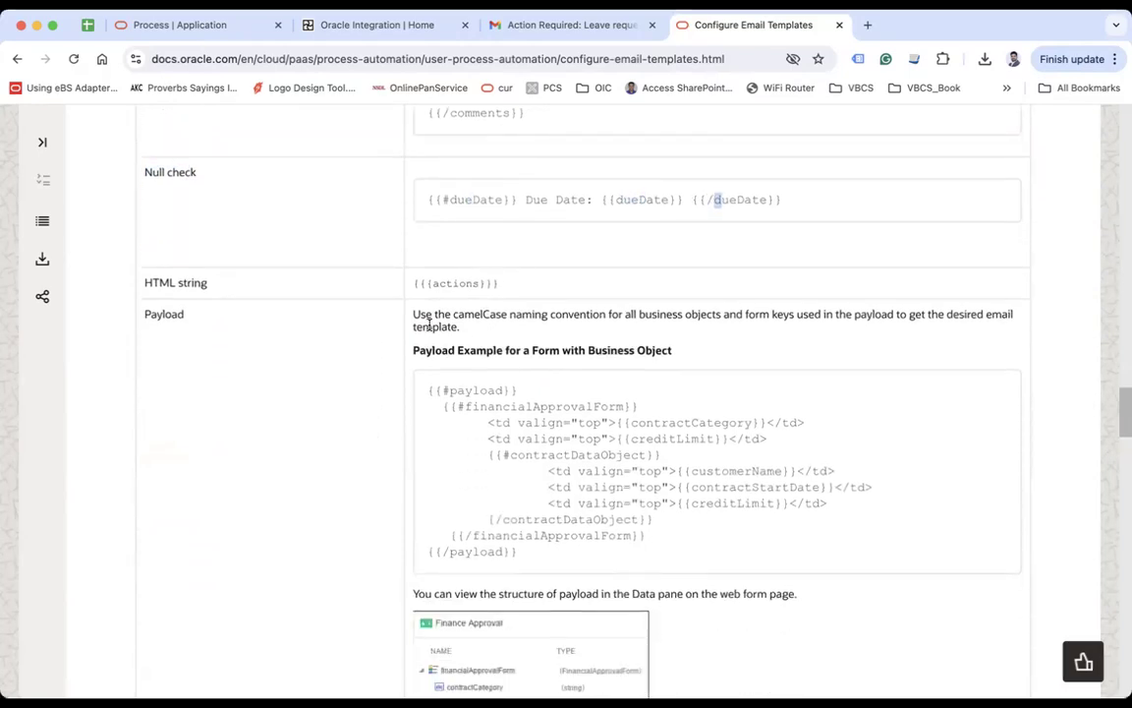
scroll(464, 319, "down", 2)
left_click(192, 236)
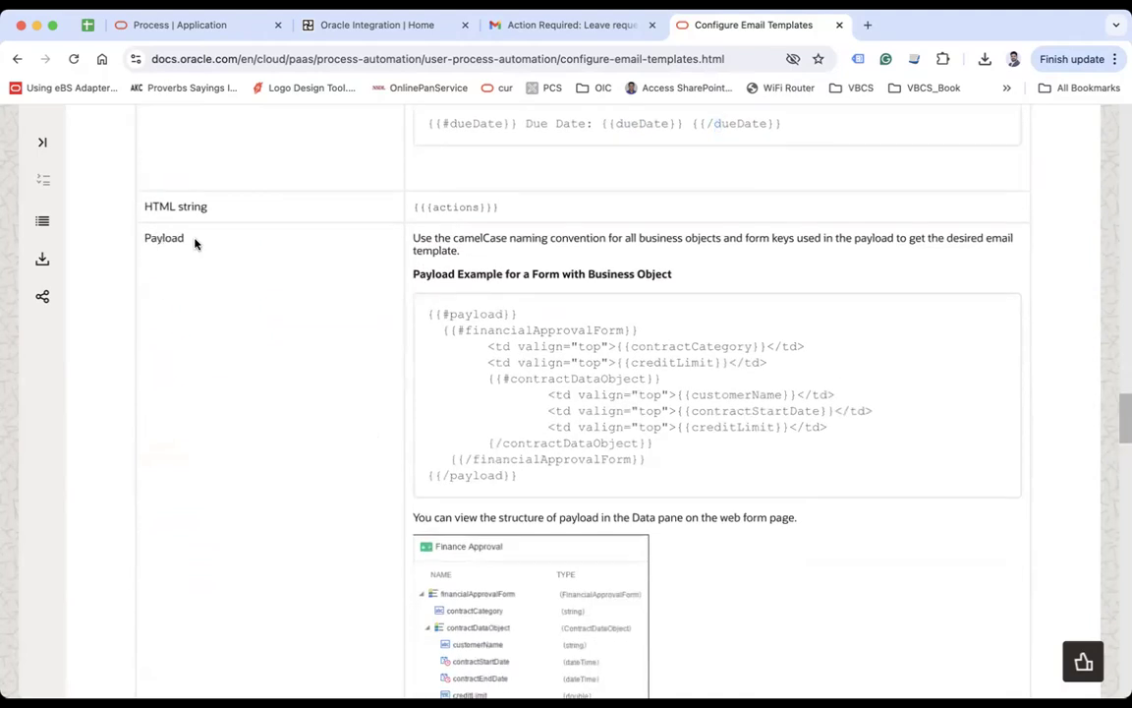
Step: Highlight the business object payload example's financialApprovalForm and contractCategory fields
left_click_drag(424, 321, 470, 477)
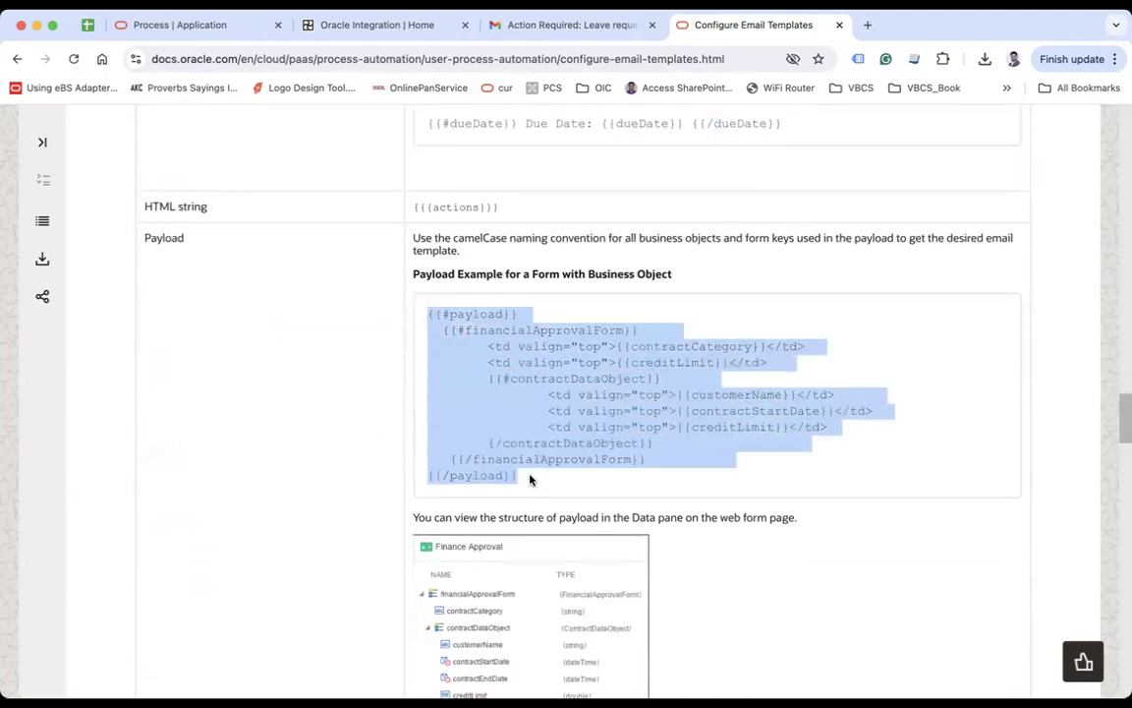
left_click(512, 378)
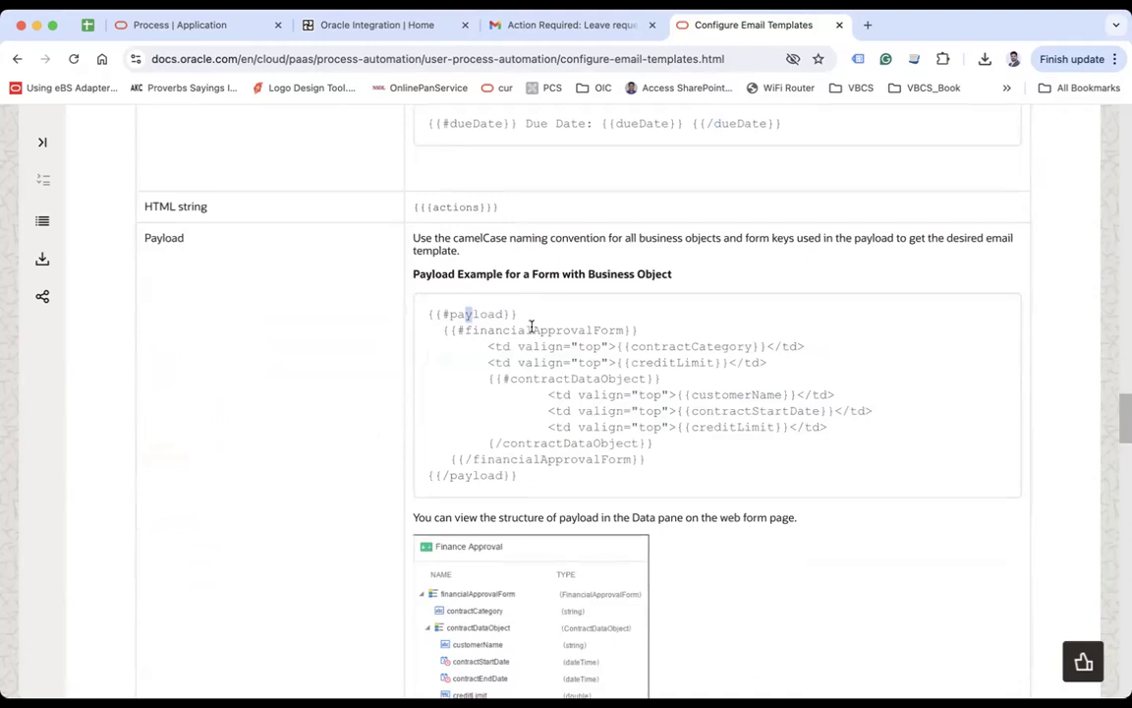
left_click_drag(502, 331, 555, 328)
left_click(724, 347)
double_click(669, 347)
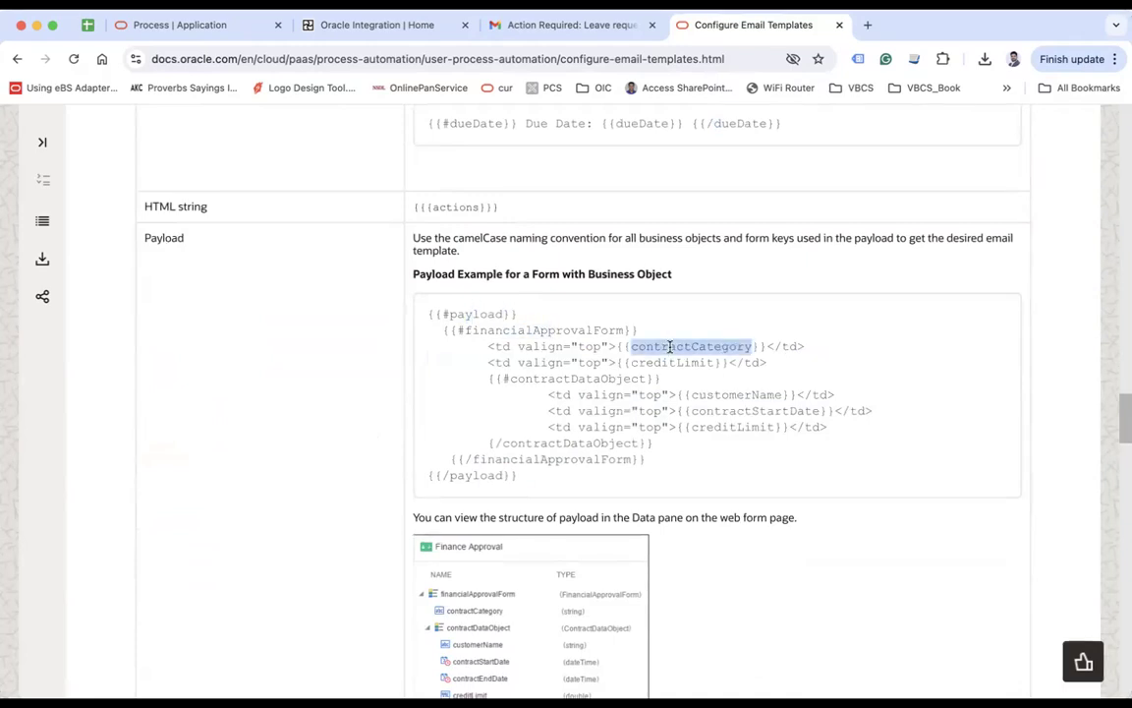
left_click(781, 361)
left_click_drag(655, 344, 712, 342)
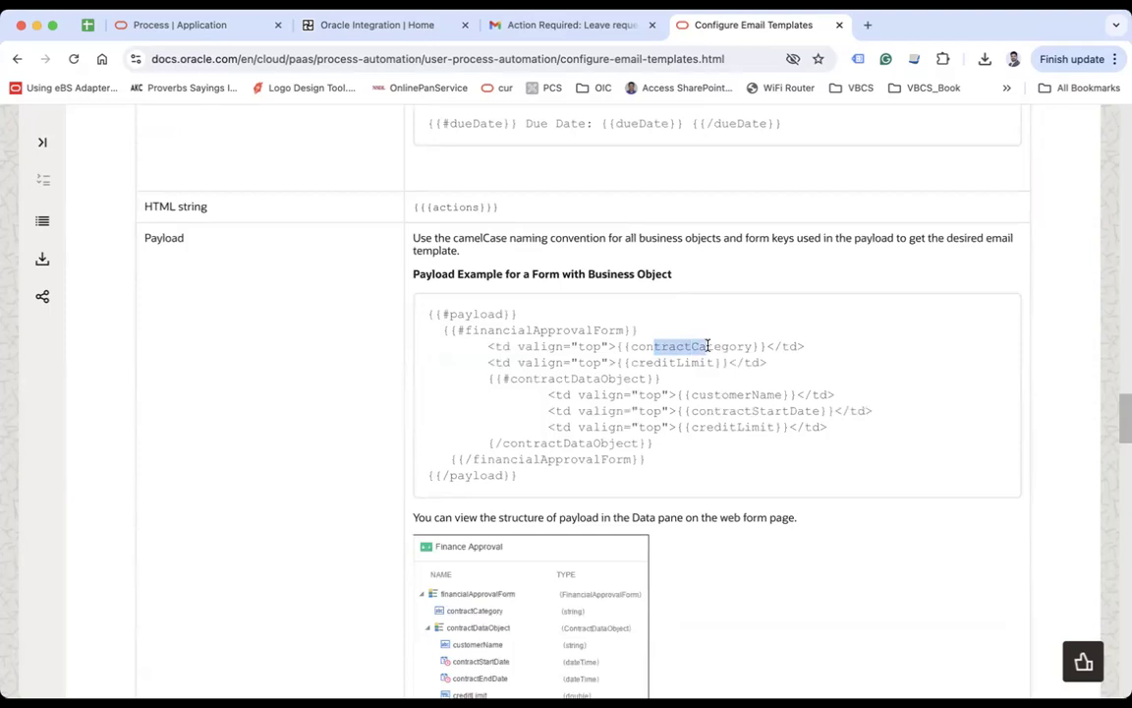
left_click(714, 343)
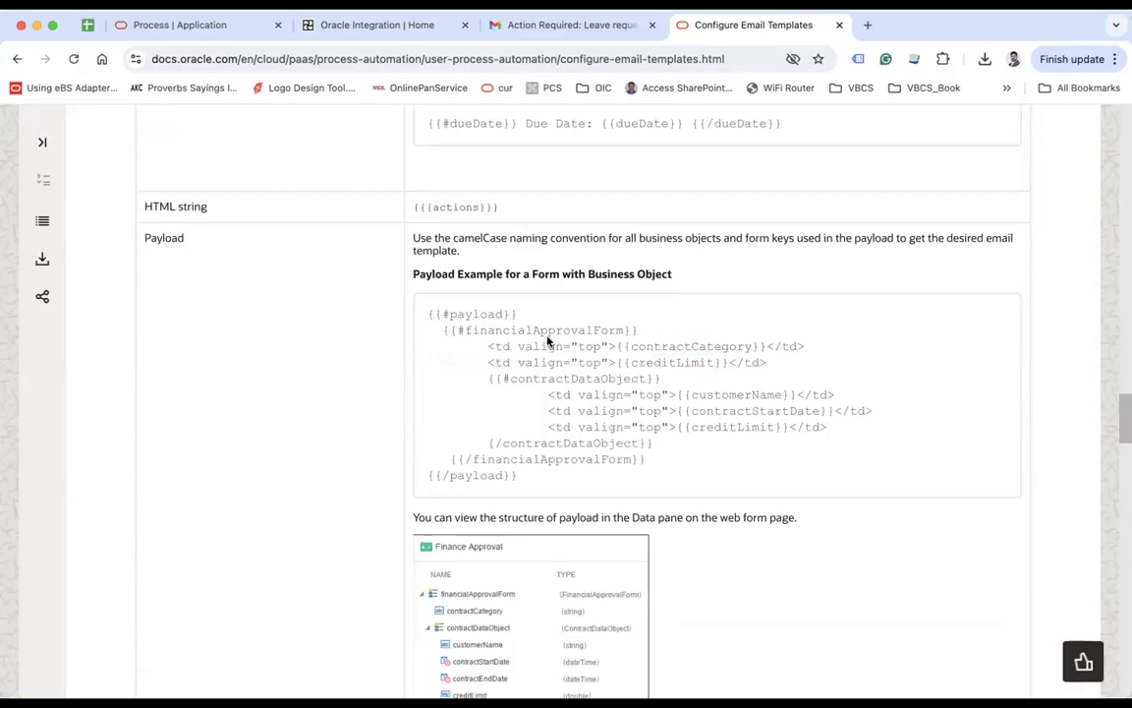
Step: Trace the nested contractDataObject section from its opening # to closing / and inner fields
left_click_drag(503, 330, 560, 327)
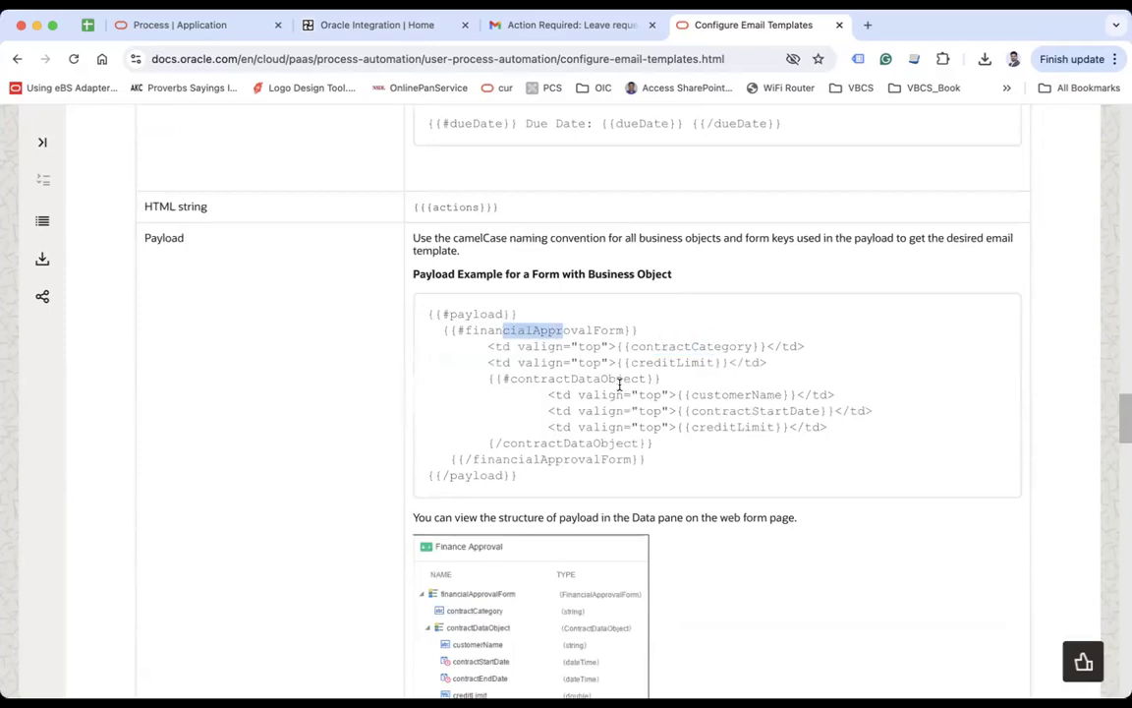
left_click_drag(517, 379, 601, 378)
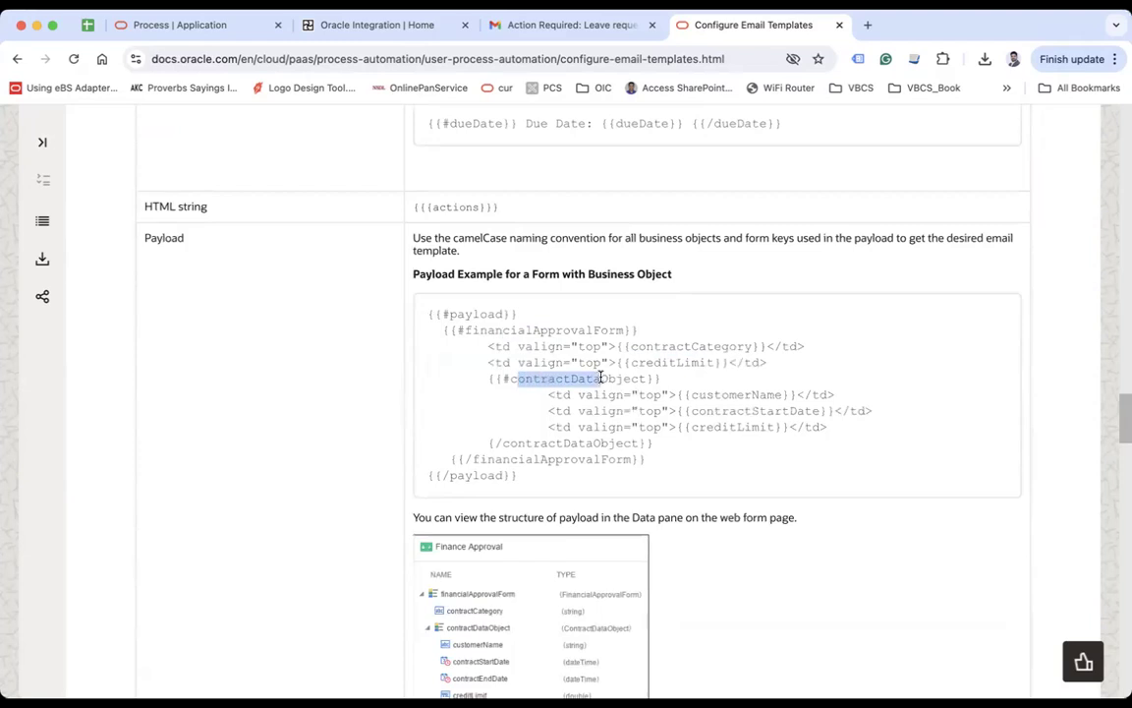
left_click(563, 378)
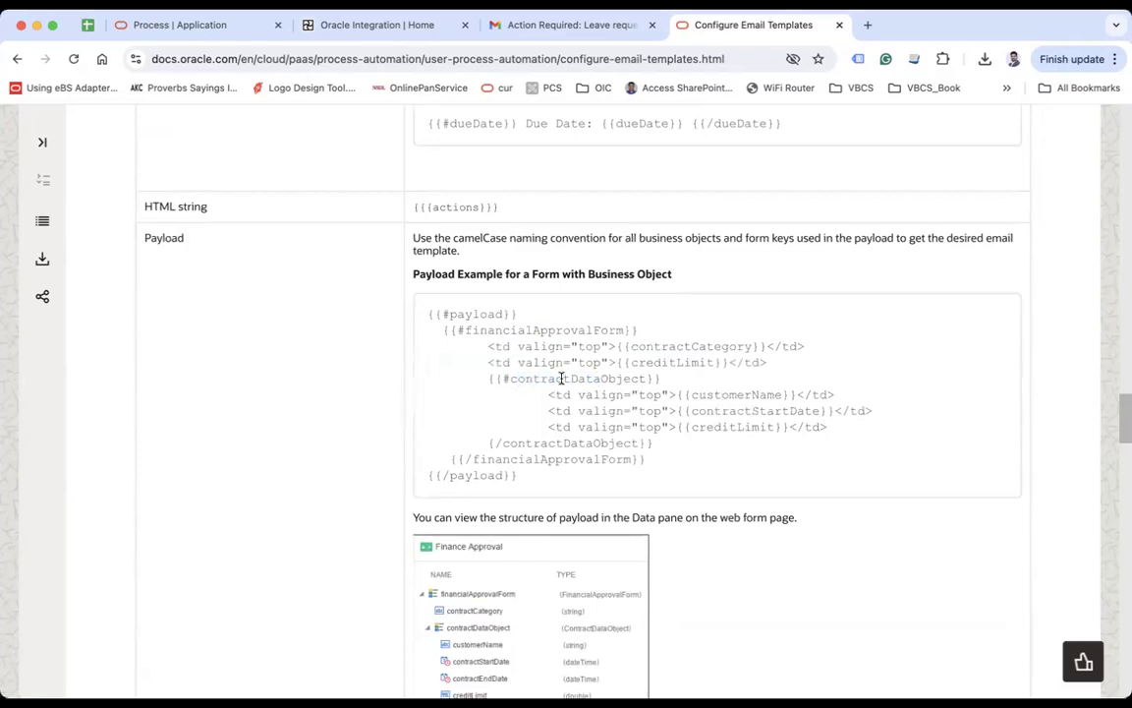
left_click_drag(501, 378, 513, 378)
left_click_drag(493, 443, 501, 443)
left_click_drag(693, 394, 750, 427)
Step: Revisit financialApprovalForm and contractCategory, then select the nested contractDataObject lines
scroll(750, 432, "down", 4)
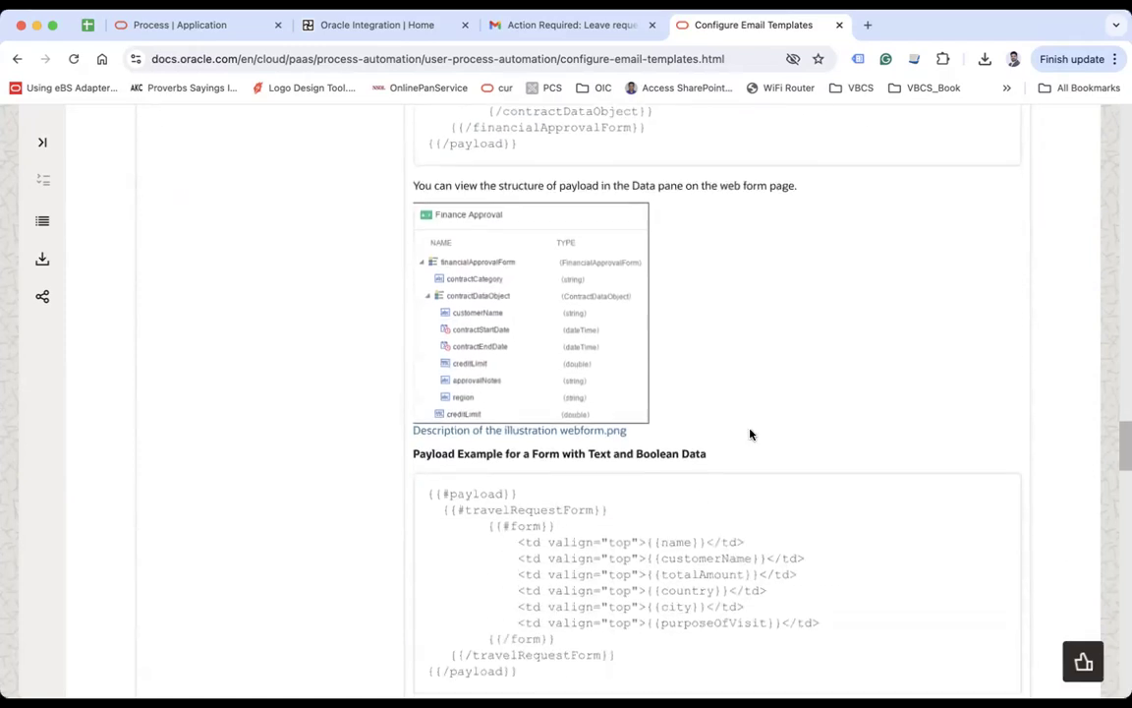
scroll(750, 435, "up", 1)
left_click_drag(499, 266, 741, 266)
left_click(568, 266)
scroll(629, 390, "up", 3)
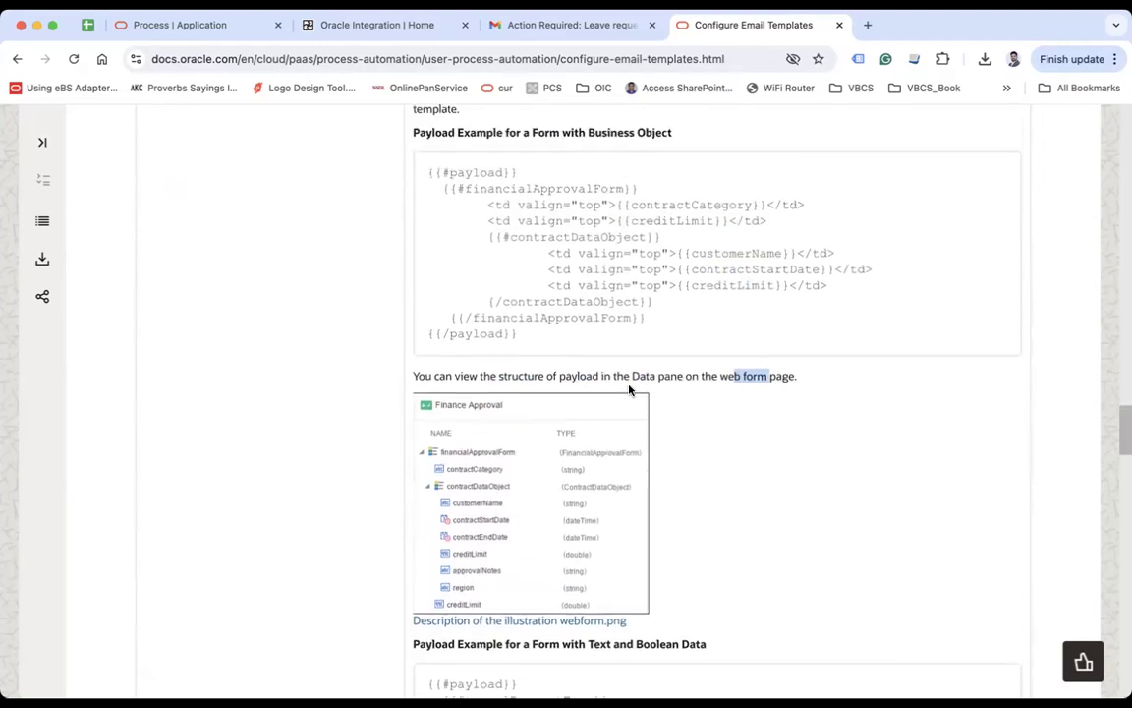
left_click_drag(506, 196, 571, 198)
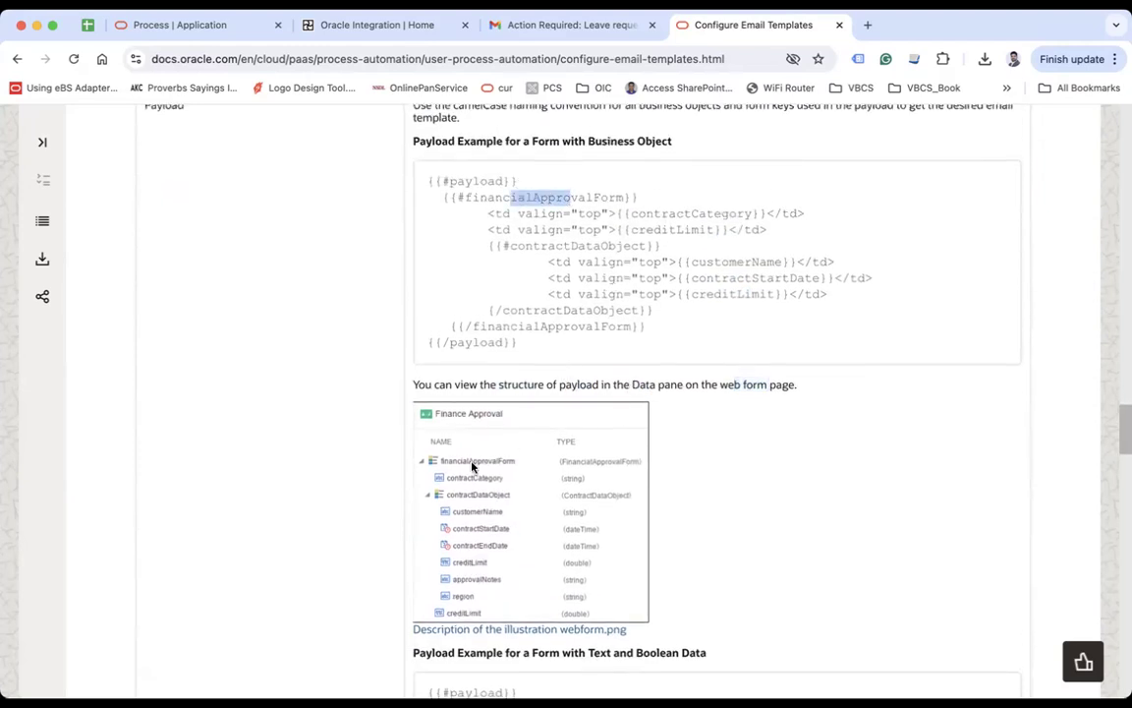
double_click(678, 214)
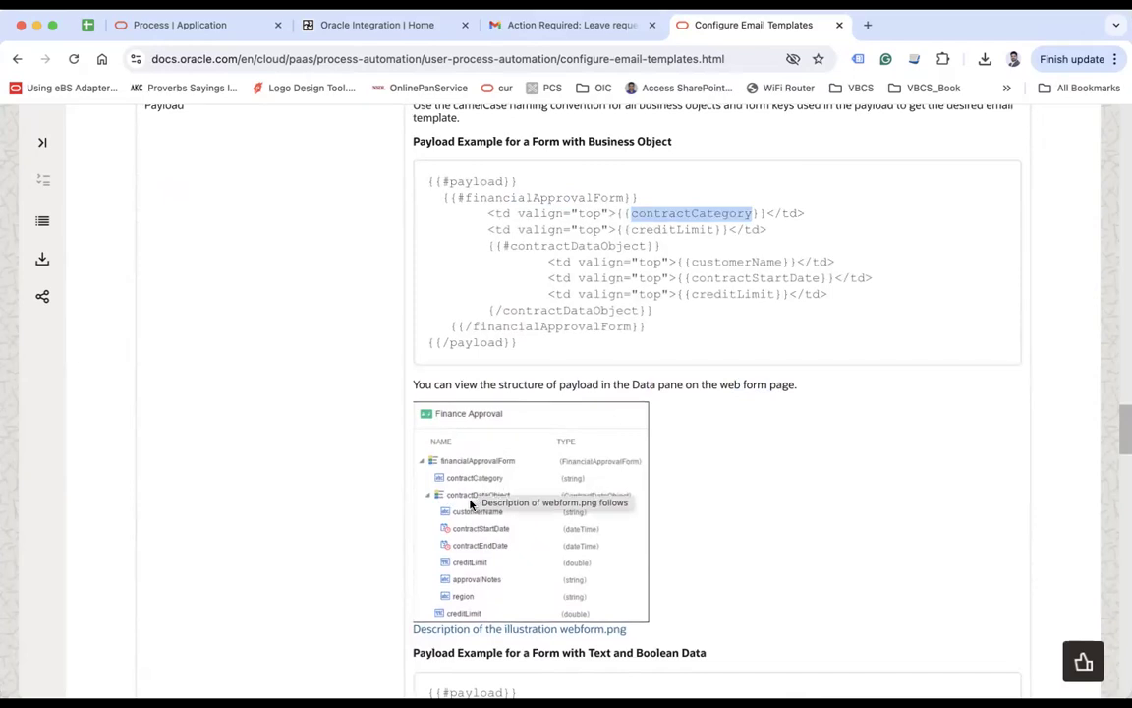
left_click(662, 349)
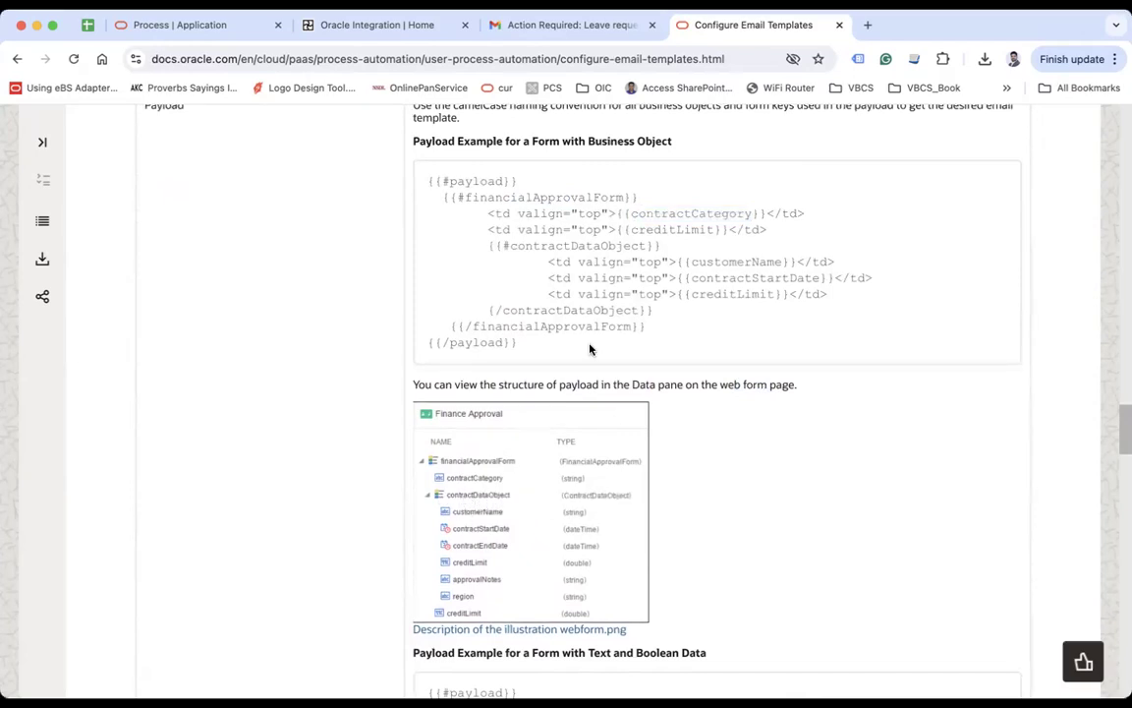
double_click(563, 249)
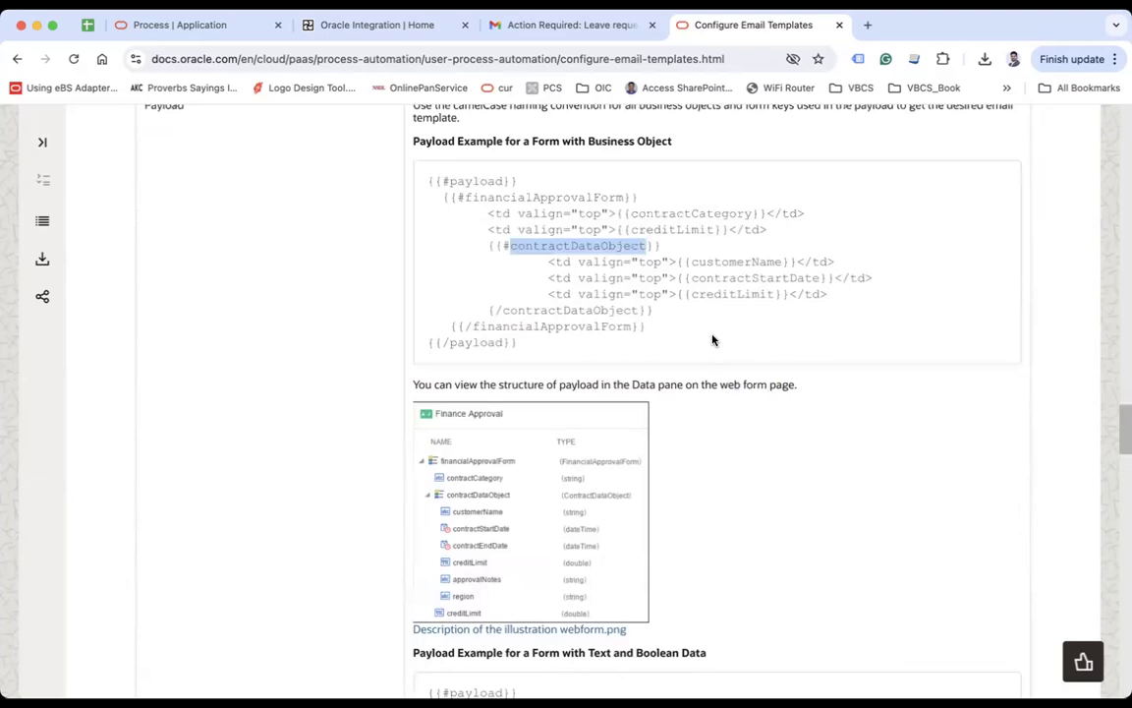
left_click_drag(550, 263, 814, 313)
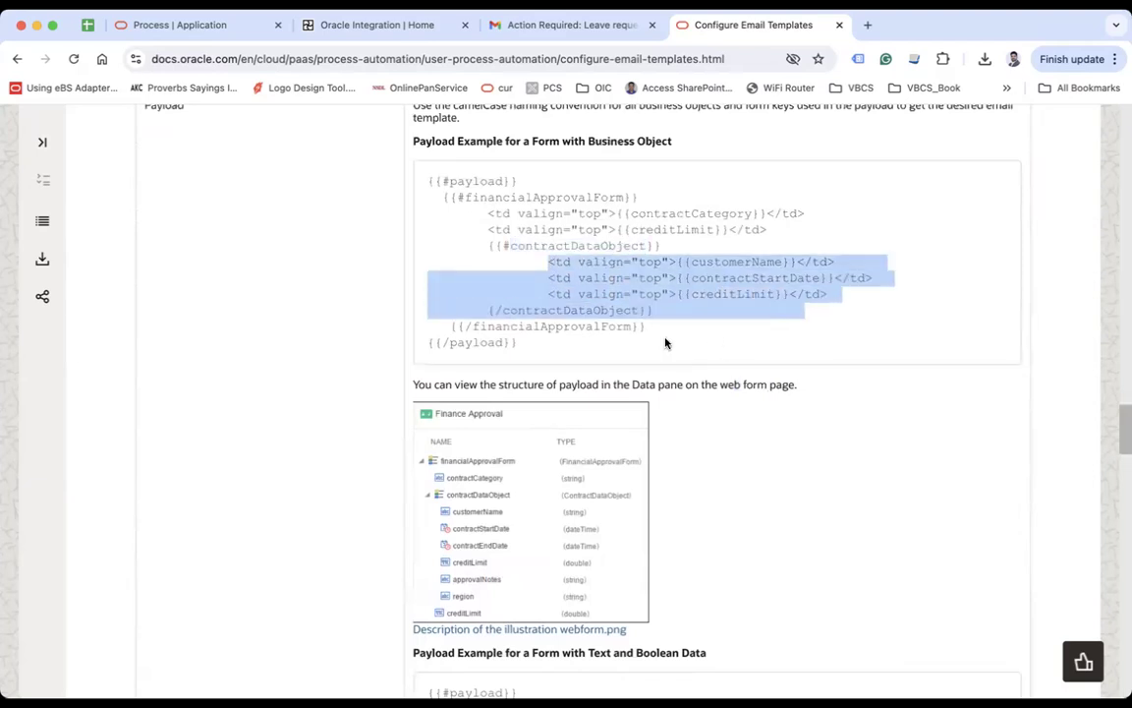
scroll(665, 343, "down", 3)
Step: Scroll through the payload and Actions examples, then return to the Process | Application tab
scroll(665, 343, "down", 1)
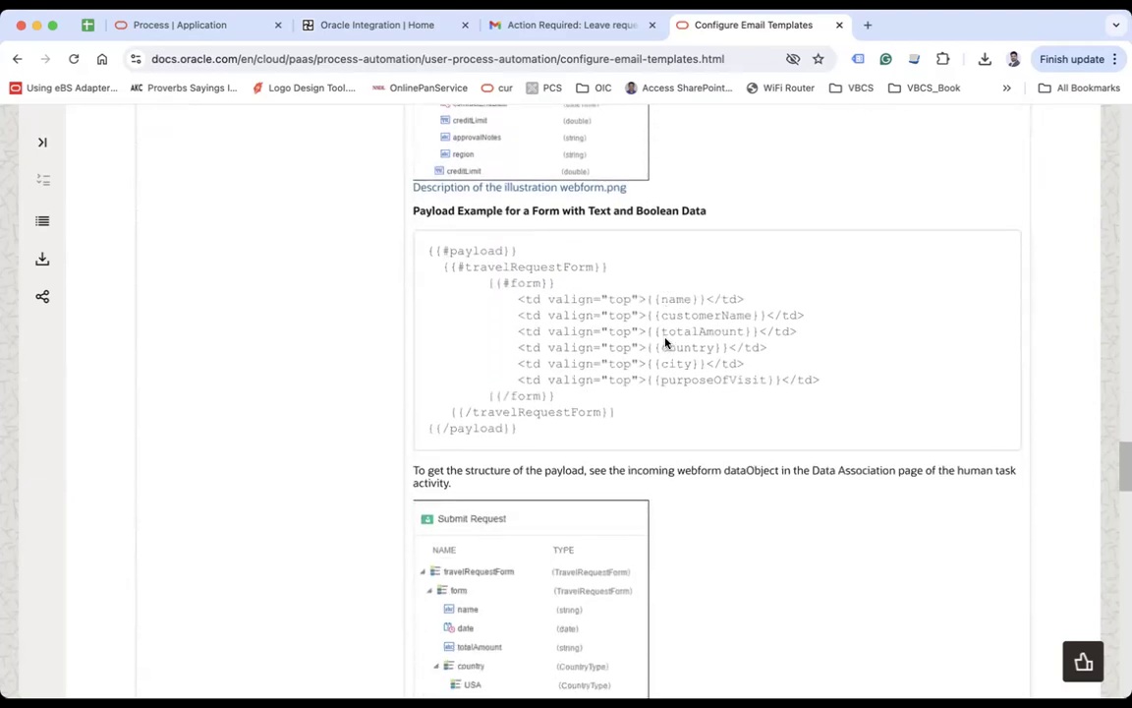
scroll(666, 343, "down", 2)
scroll(665, 343, "down", 3)
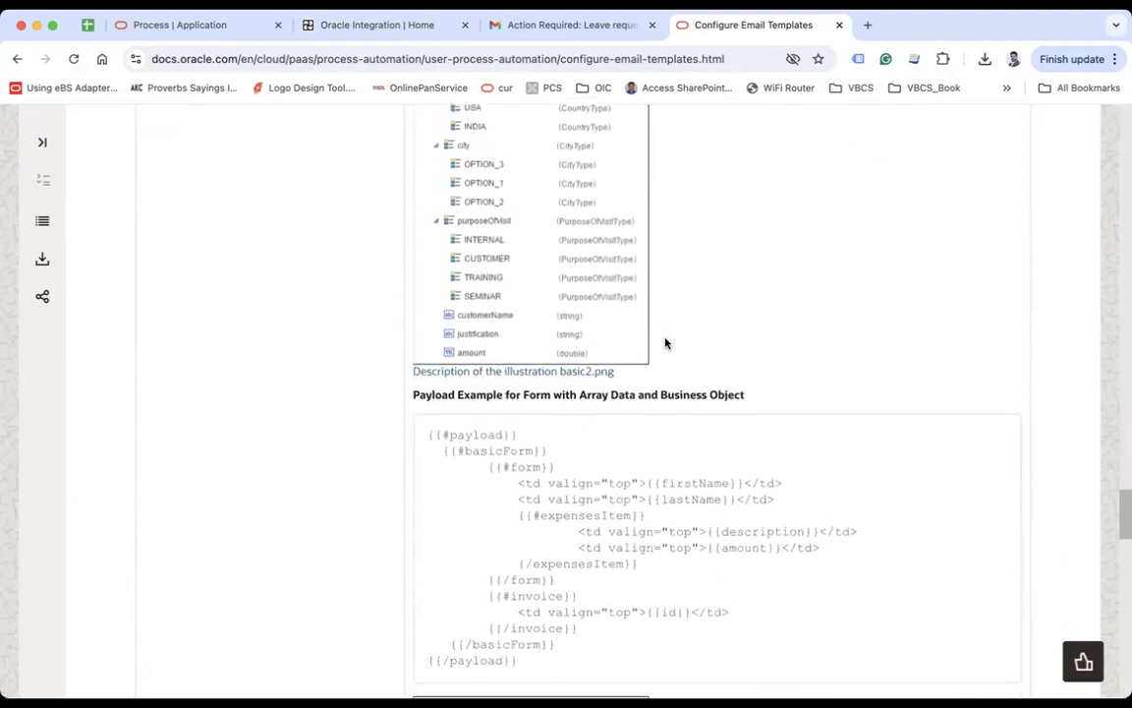
scroll(665, 343, "down", 6)
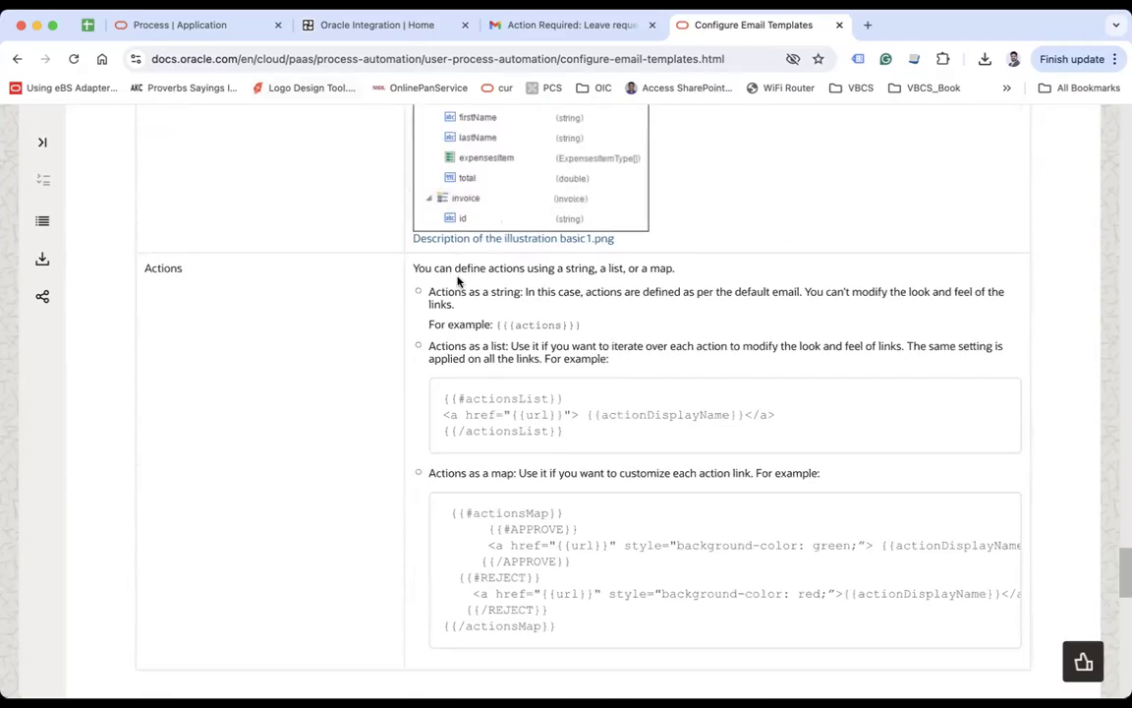
scroll(610, 393, "down", 2)
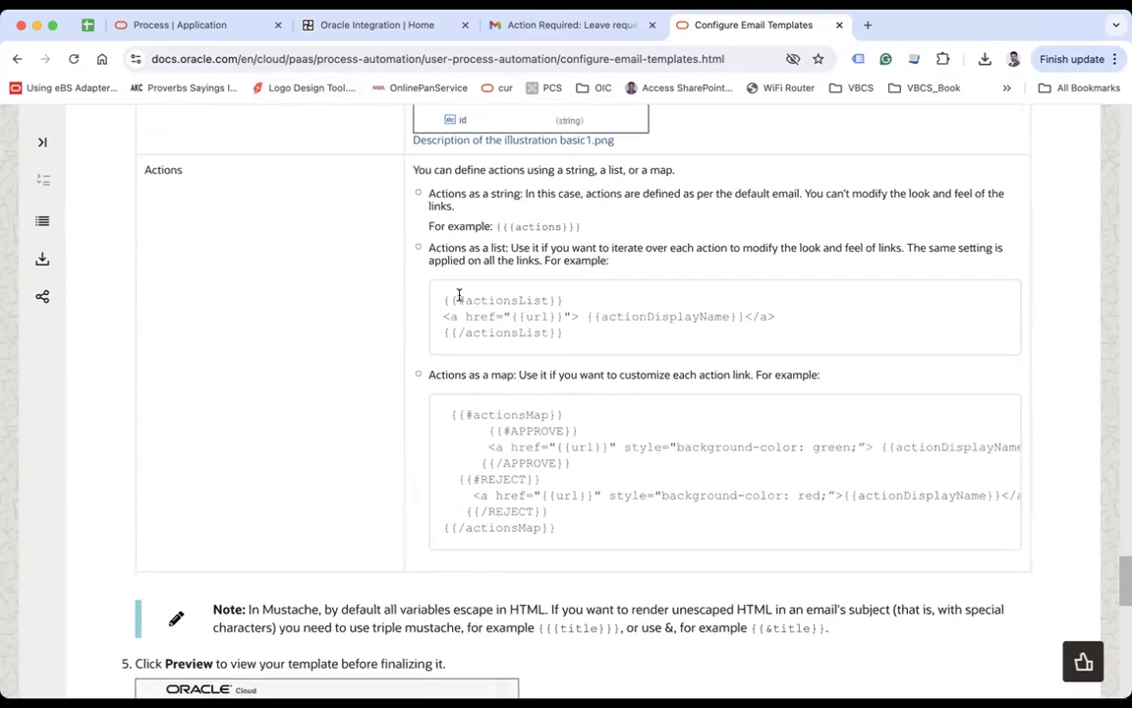
left_click(213, 26)
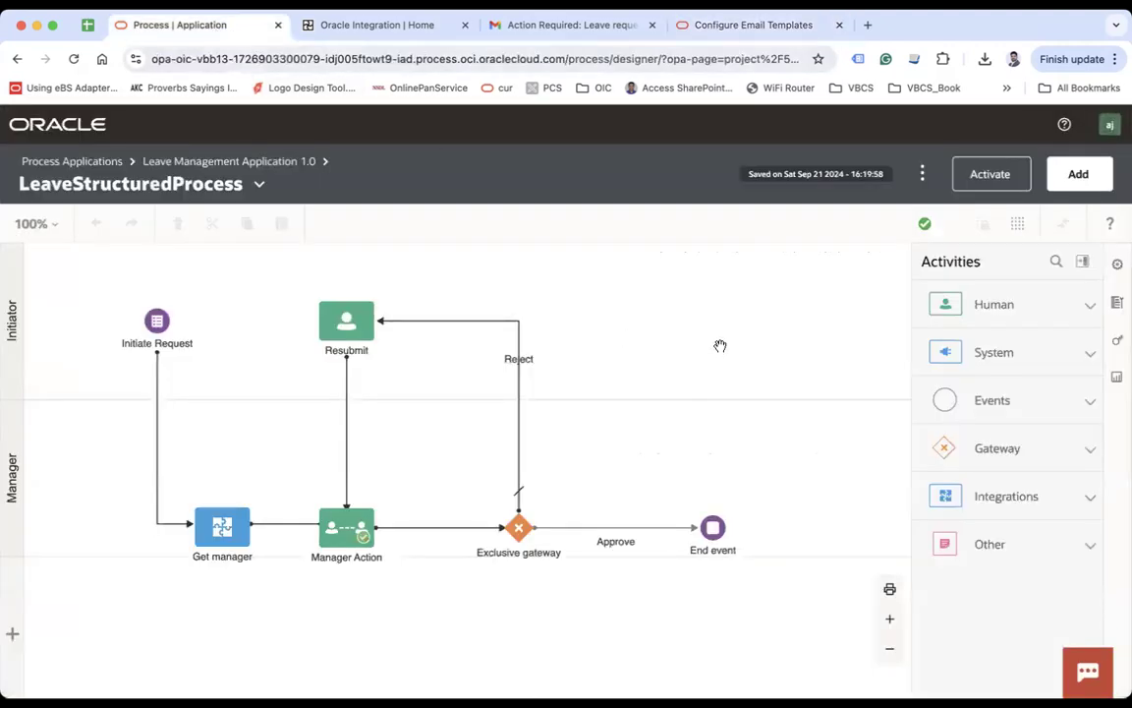
Step: Open the Manager Action task's Notifications settings and move the assistant chat off the template list
left_click(344, 542)
left_click(390, 518)
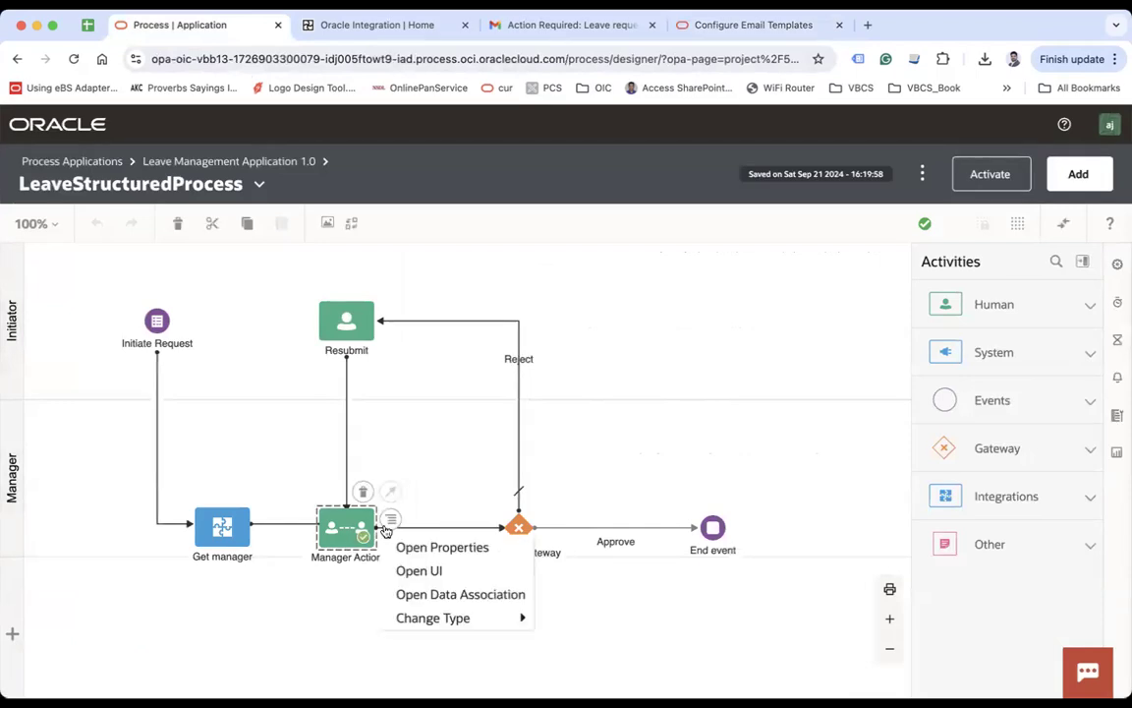
double_click(359, 531)
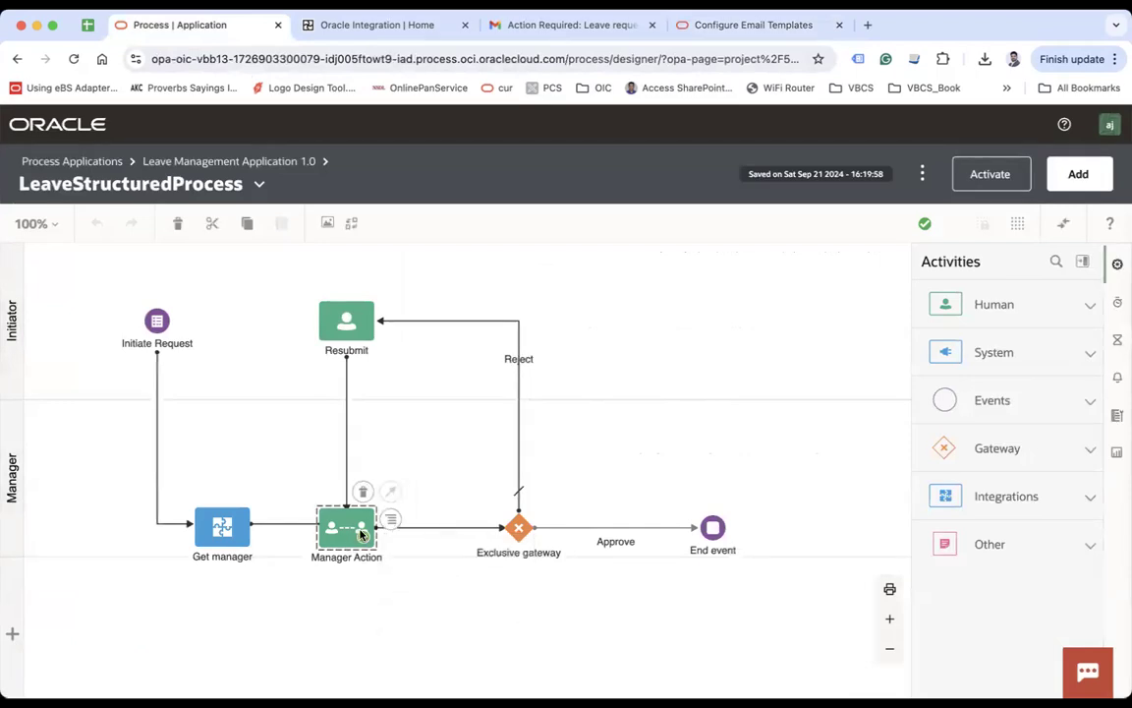
left_click(1117, 379)
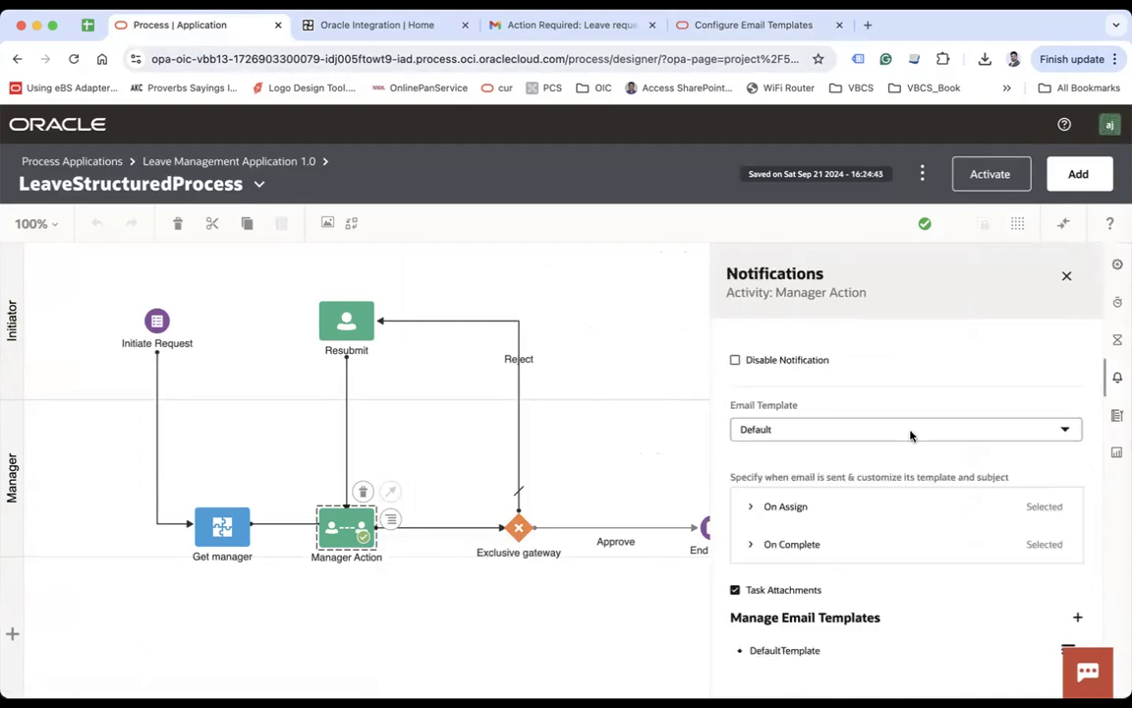
left_click_drag(1084, 684, 35, 686)
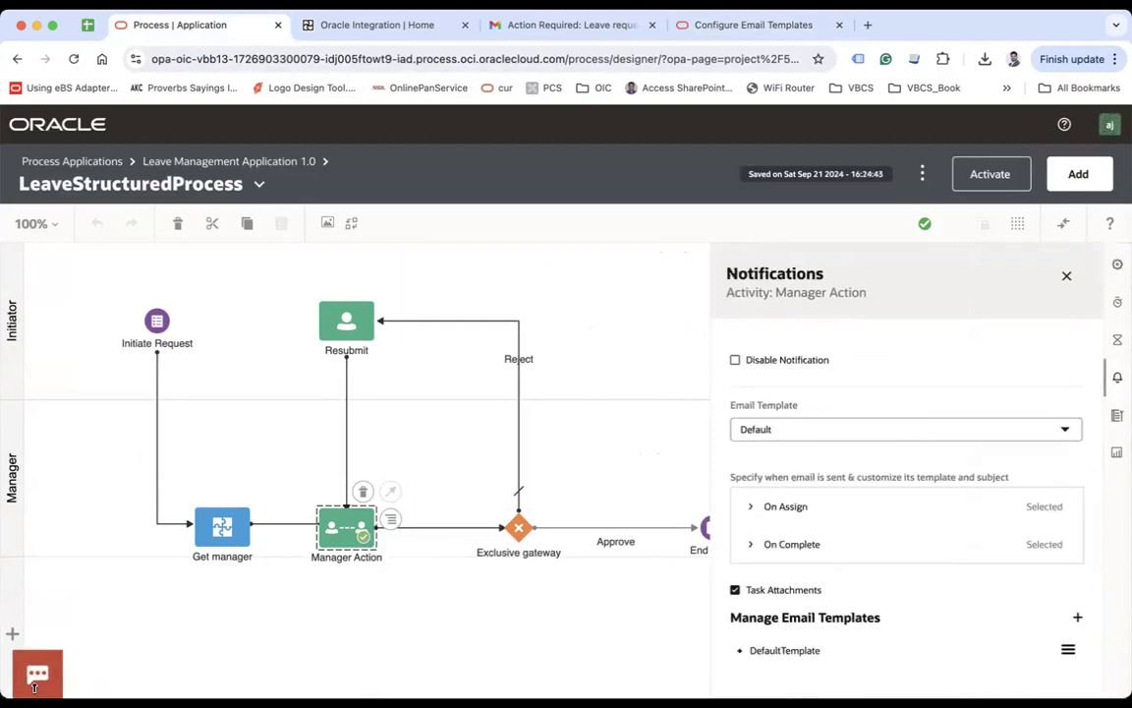
Step: Copy the Manager Action DefaultTemplate to create DefaultTemplate1
left_click(1068, 650)
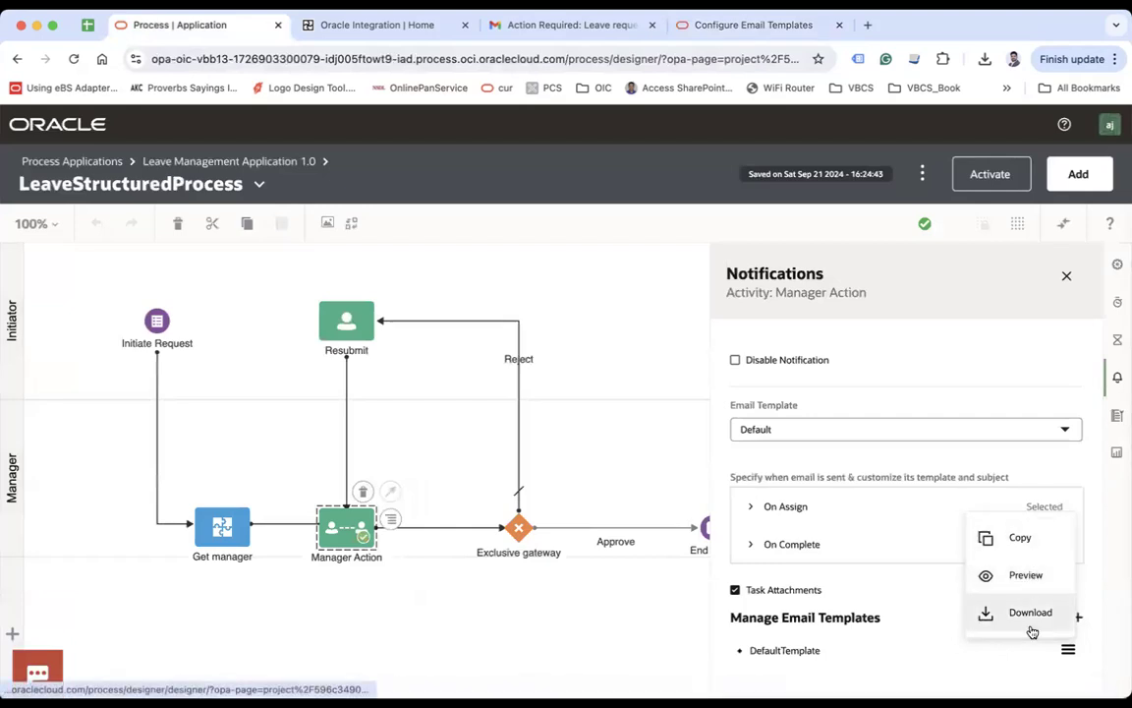
left_click(1021, 551)
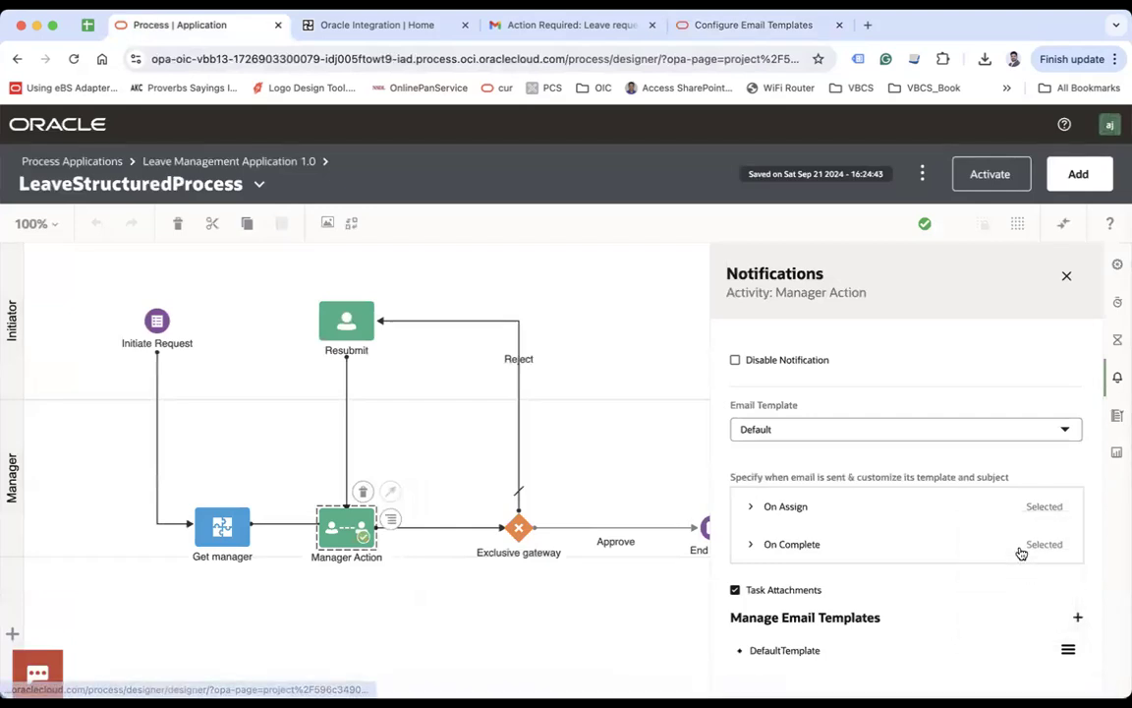
left_click(1067, 649)
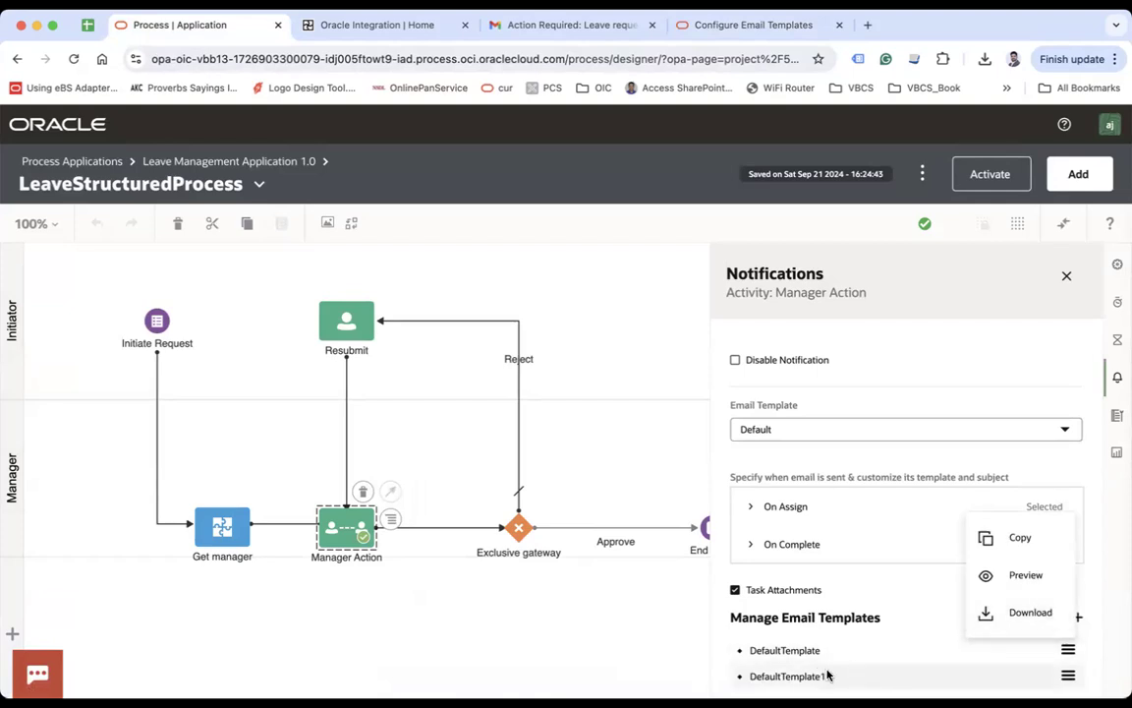
Step: Choose Edit for DefaultTemplate1, then reload the process designer page
left_click(1068, 675)
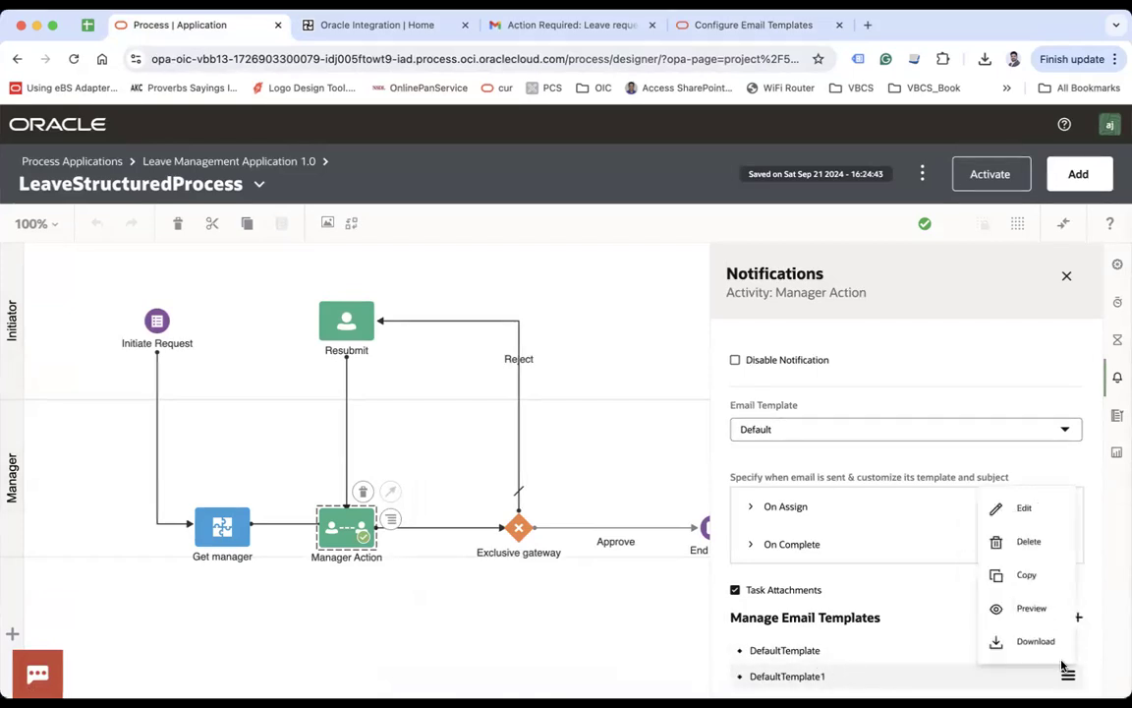
left_click(1017, 488)
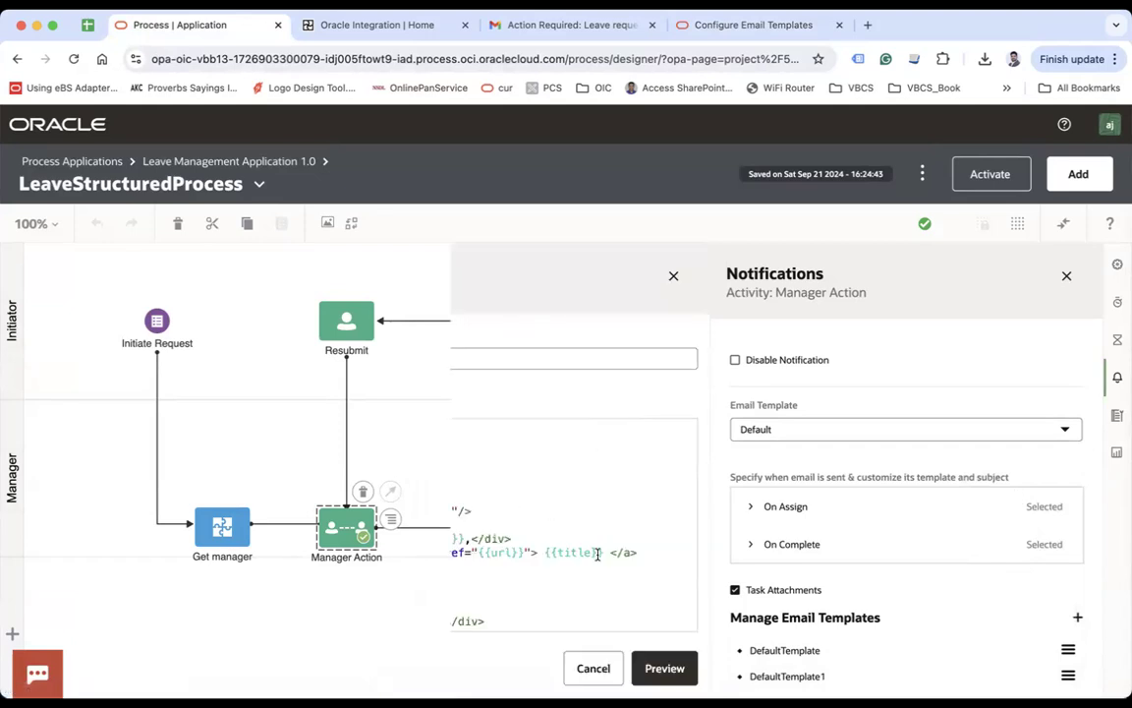
left_click(74, 59)
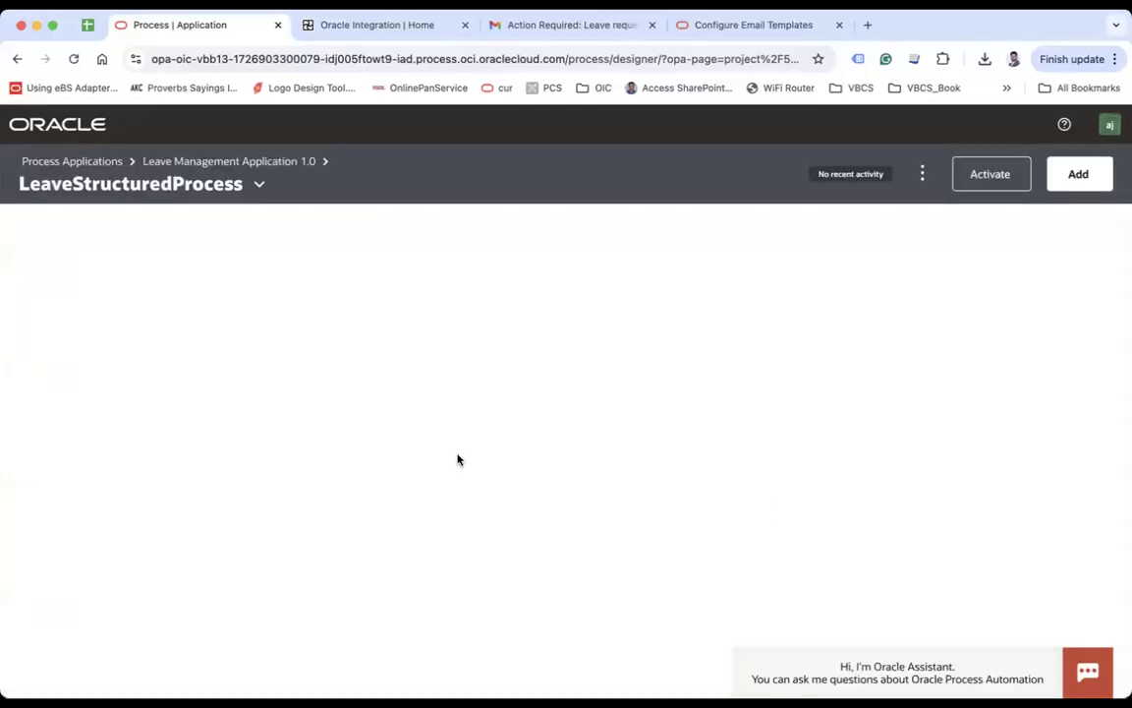
Step: Reopen Manager Action's Notifications settings and open DefaultTemplate1's HTML for editing
left_click(339, 529)
scroll(960, 594, "down", 5)
left_click(1117, 382)
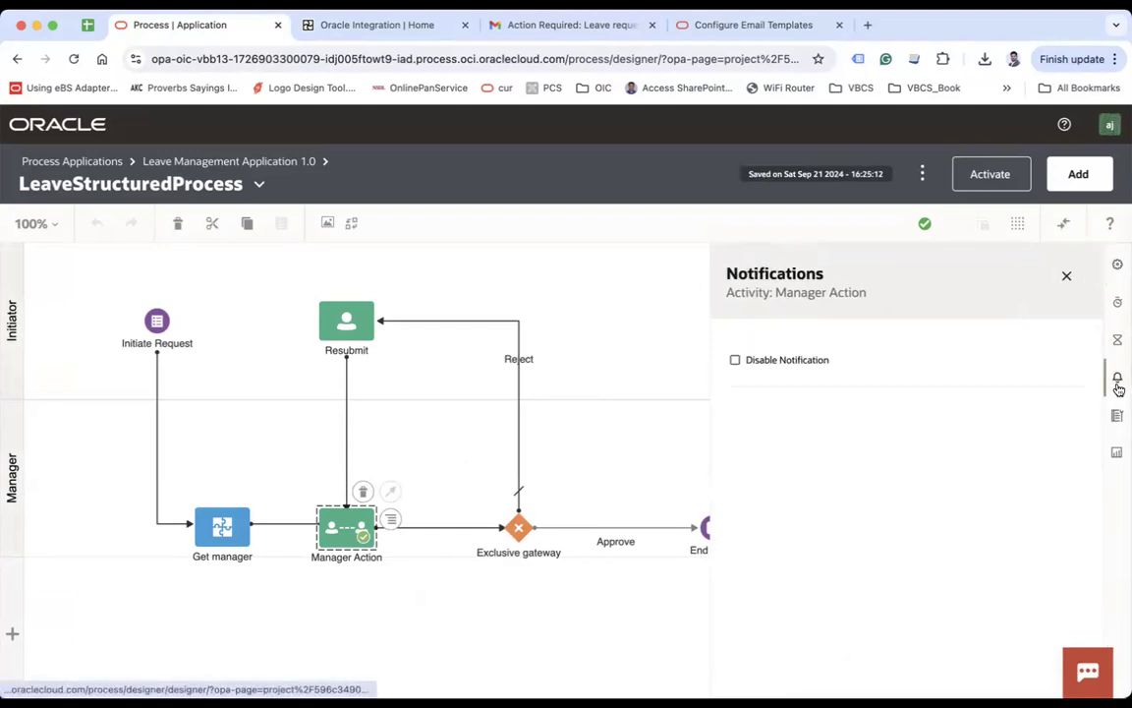
scroll(1047, 511, "down", 1)
left_click(1068, 626)
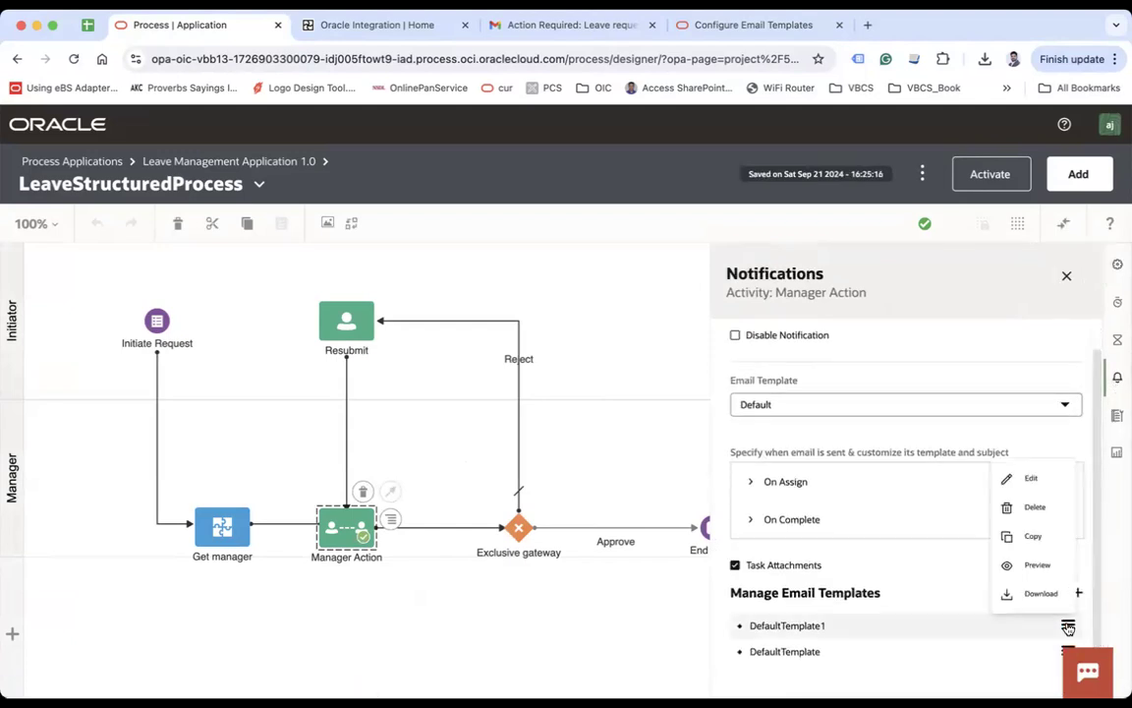
left_click(1021, 450)
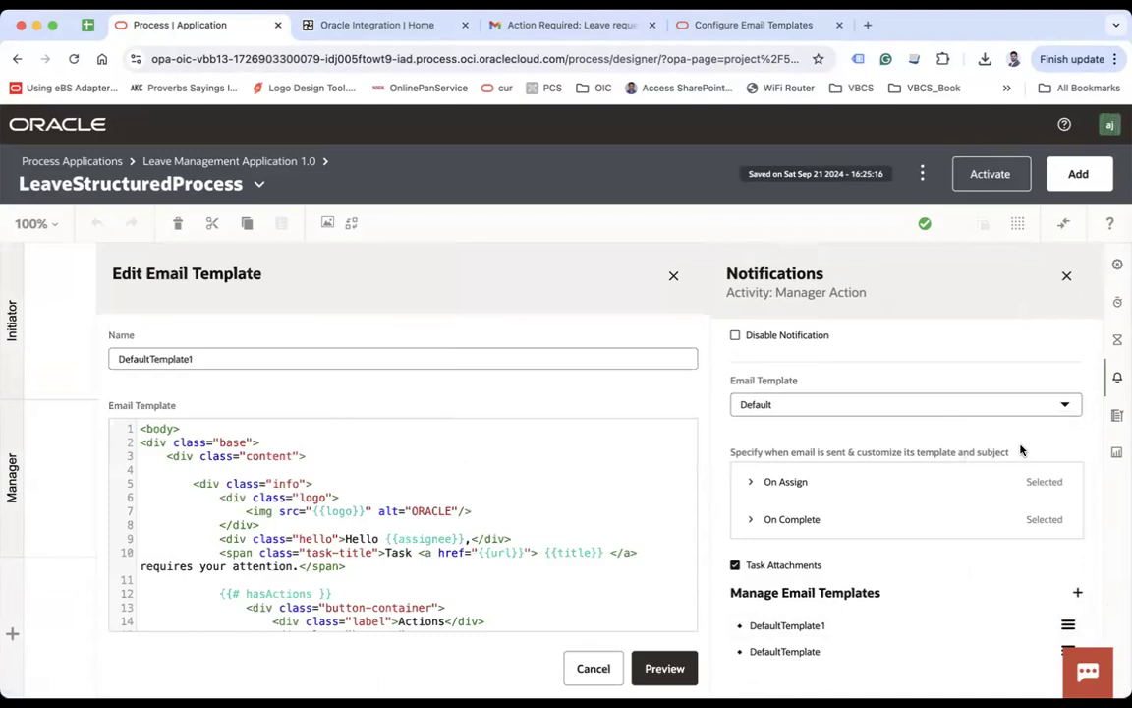
Step: Inspect DefaultTemplate1's HTML, selecting its opening lines 1 to 8, then close the editor
scroll(374, 511, "down", 10)
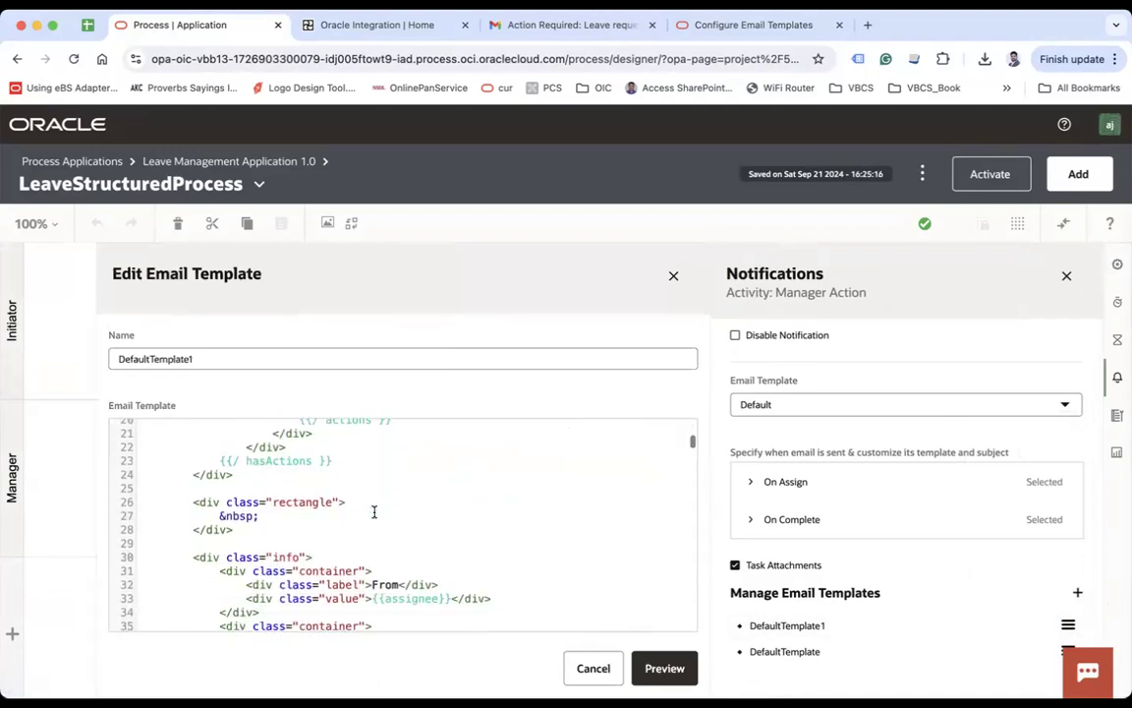
scroll(374, 511, "up", 8)
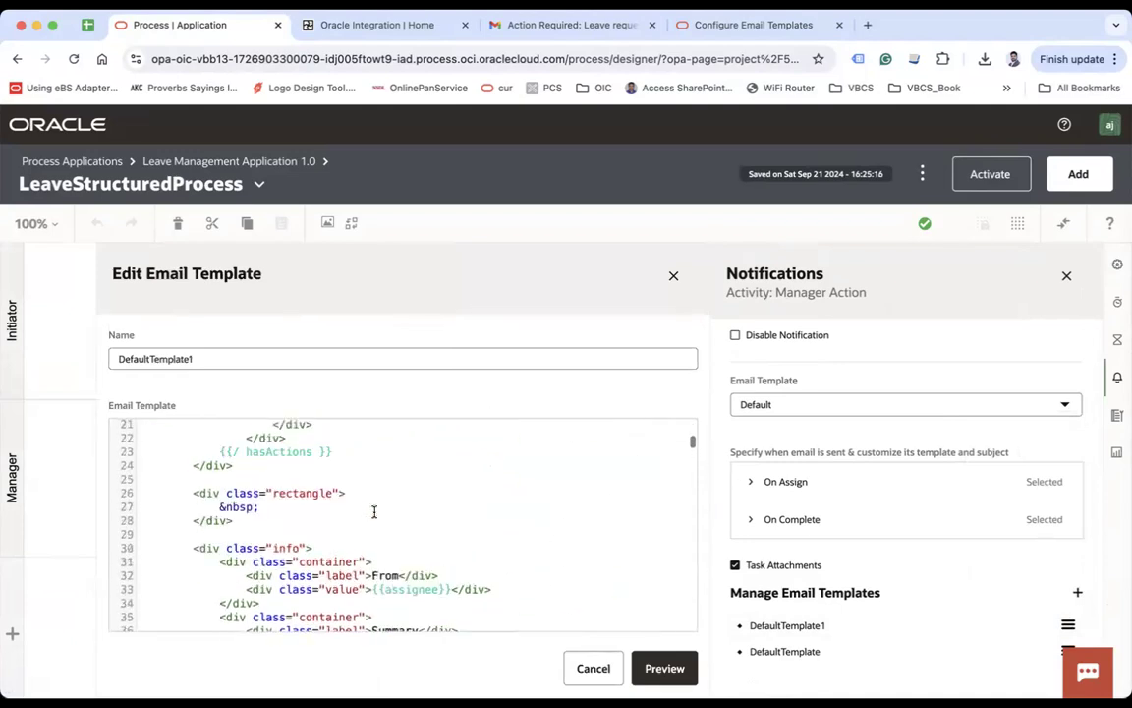
scroll(374, 511, "up", 3)
left_click(373, 511)
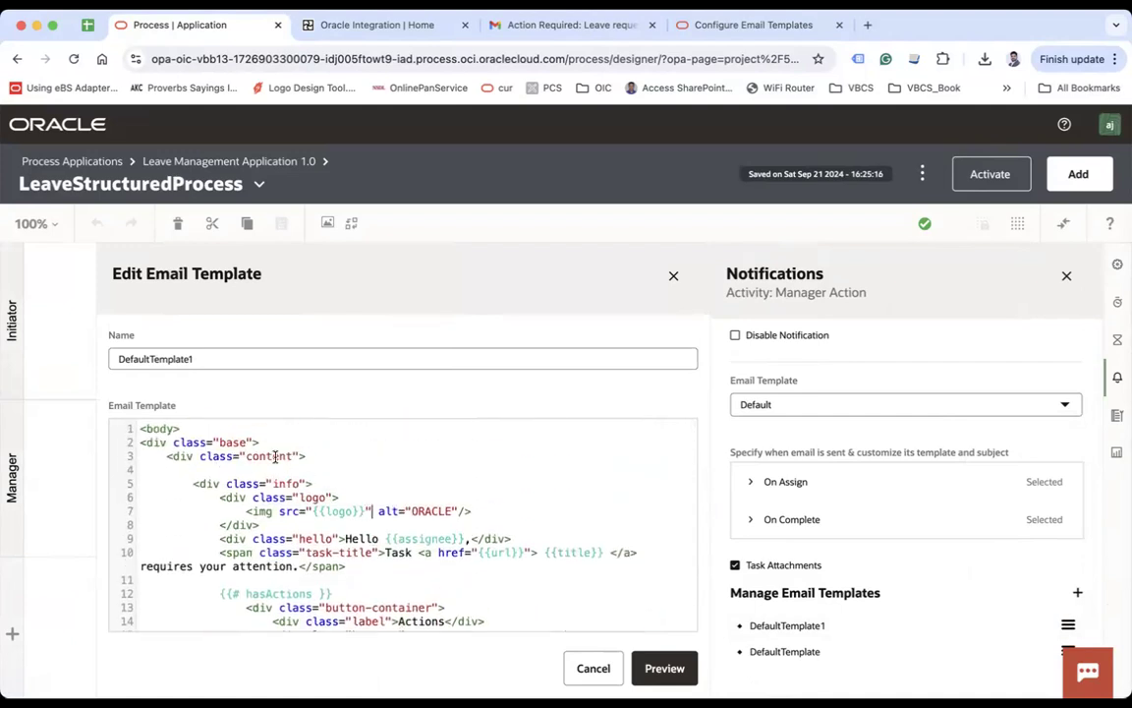
left_click_drag(151, 429, 256, 525)
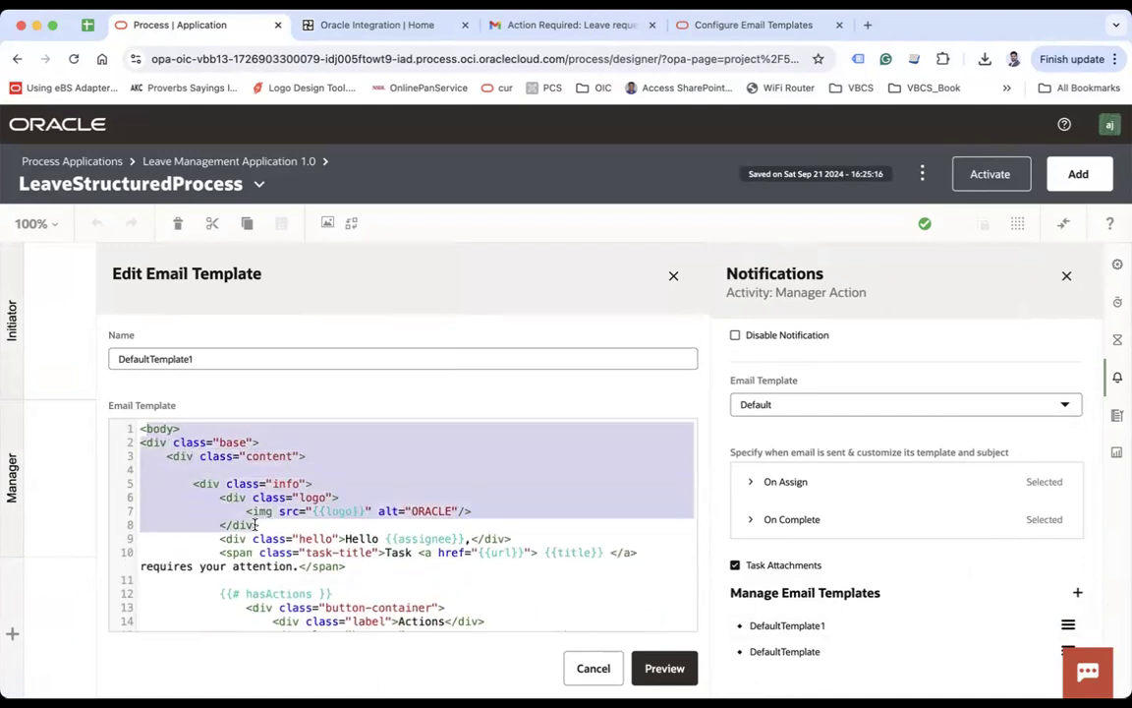
left_click(365, 536)
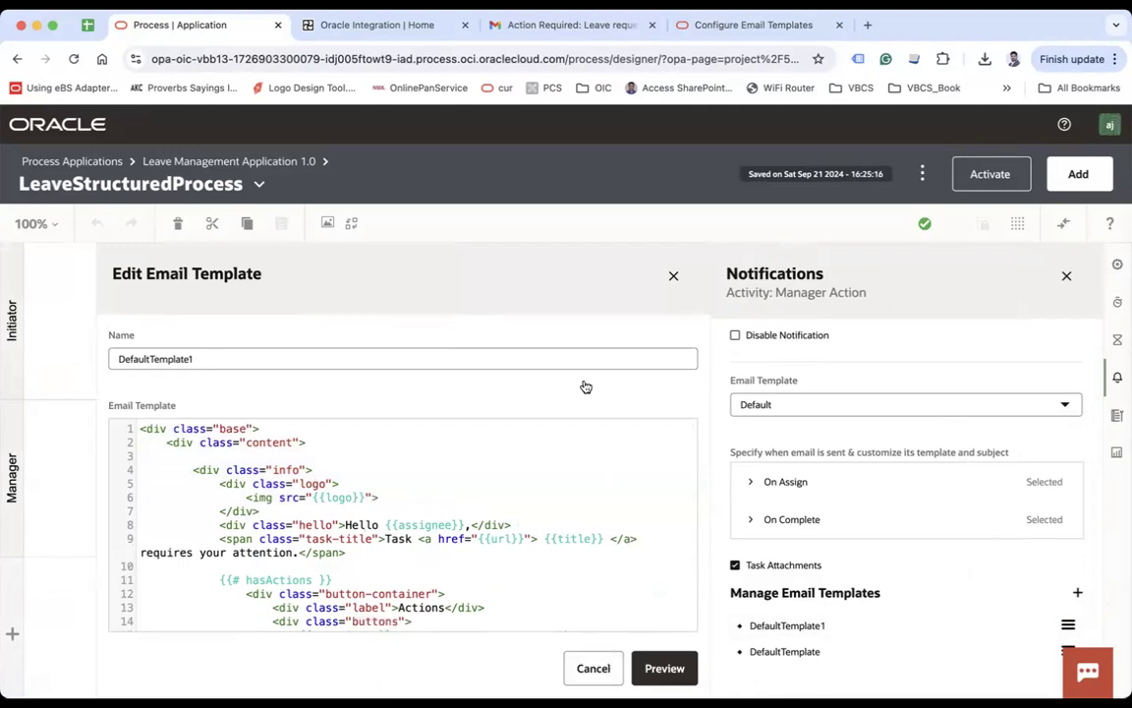
key("Escape")
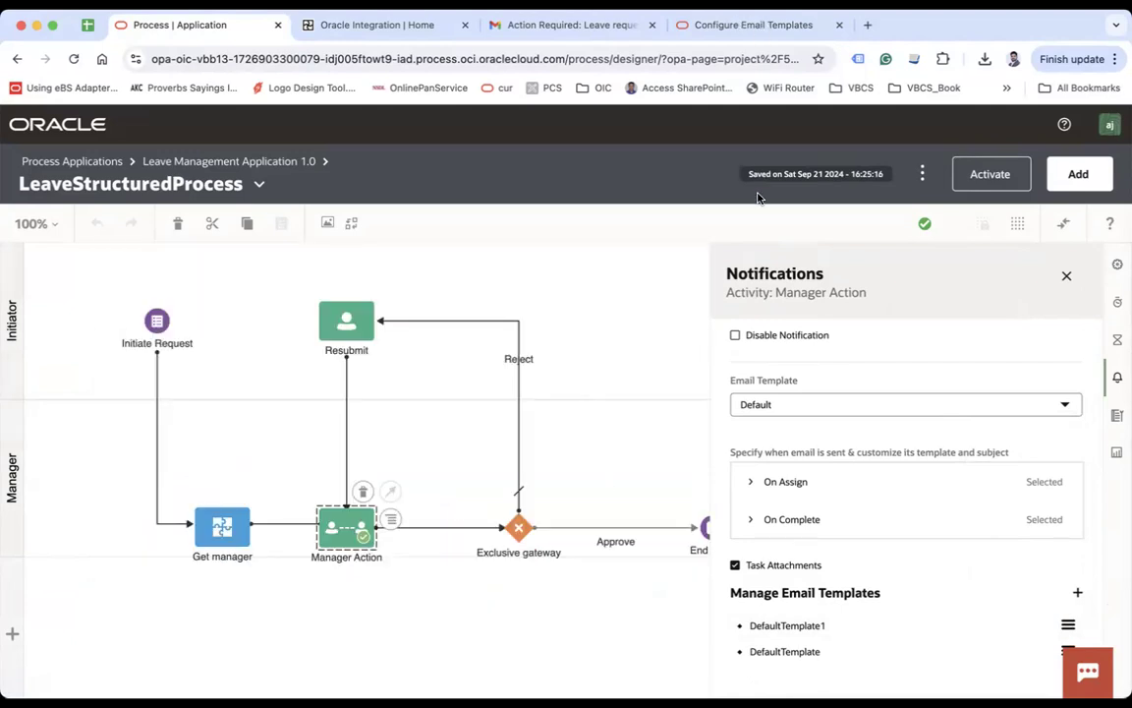
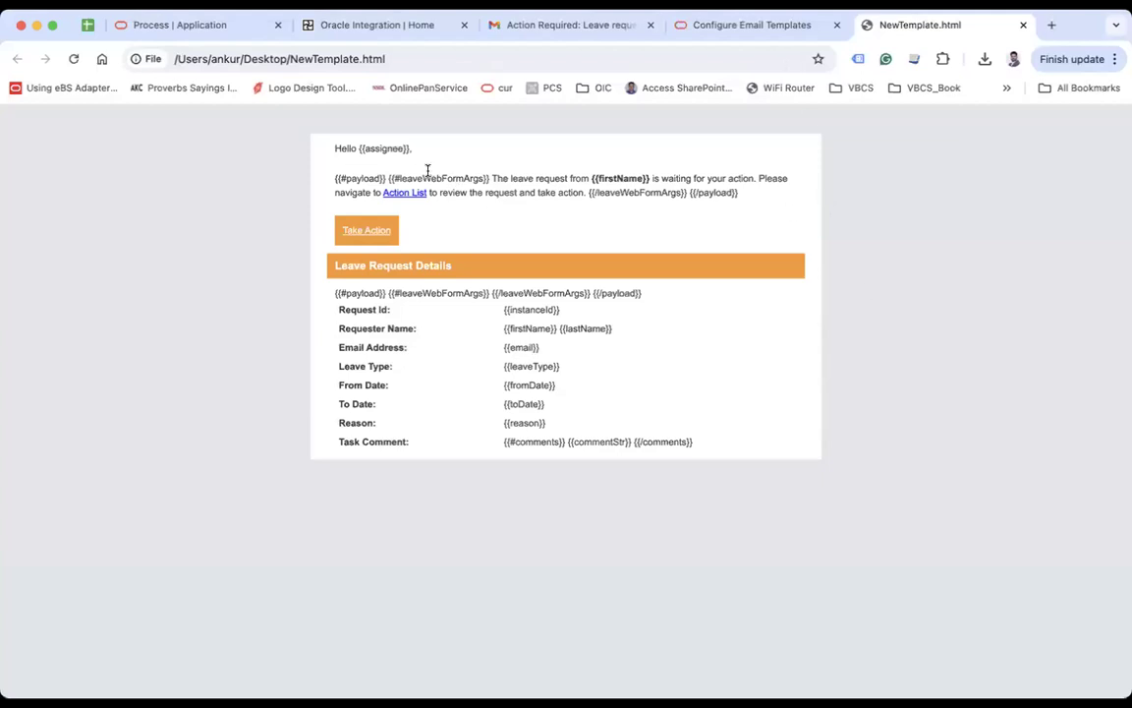
Step: Highlight the {{assignee}} placeholder in the greeting of the rendered NewTemplate.html
left_click_drag(365, 147, 393, 147)
left_click_drag(344, 181, 366, 180)
left_click_drag(494, 178, 622, 177)
double_click(678, 180)
left_click(727, 178)
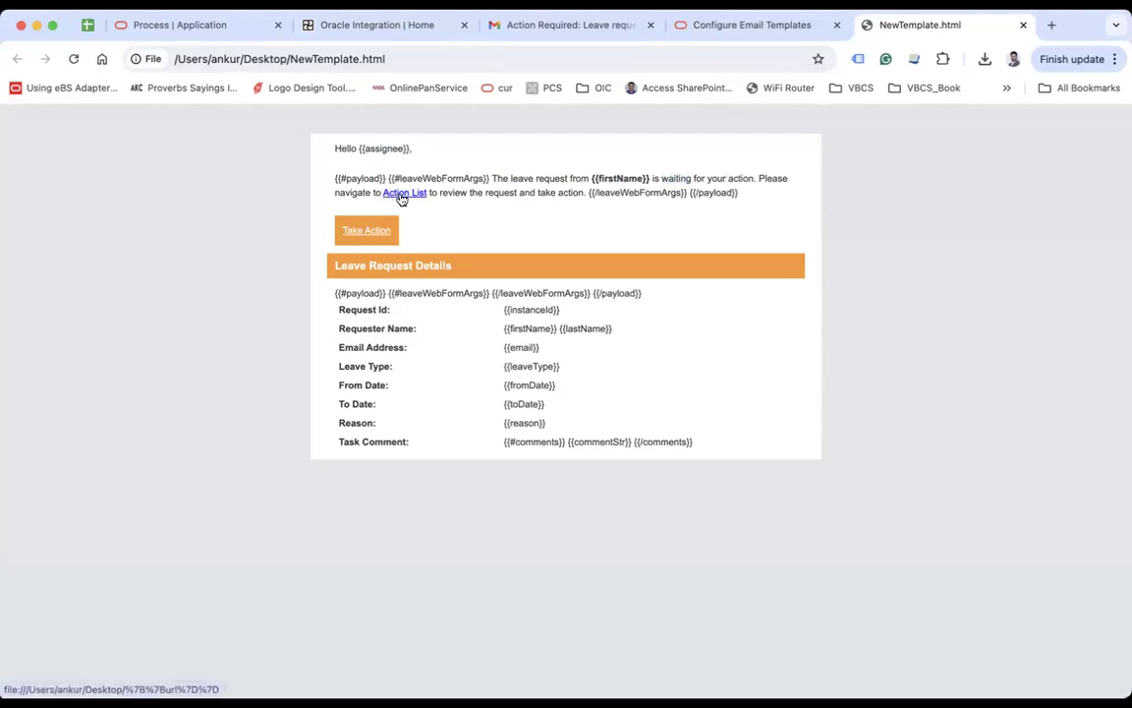
double_click(476, 193)
left_click_drag(538, 193, 554, 192)
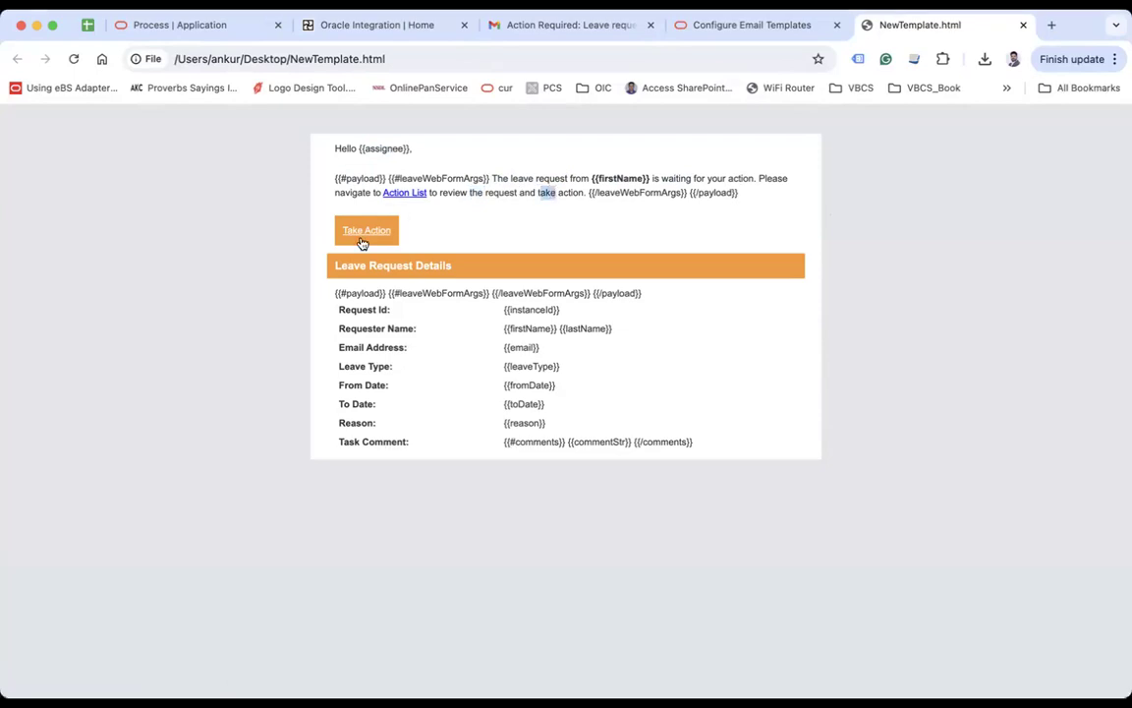
left_click(467, 274)
left_click_drag(346, 265, 385, 265)
left_click_drag(337, 309, 413, 328)
left_click_drag(511, 328, 588, 331)
left_click(595, 328)
left_click_drag(366, 346, 398, 344)
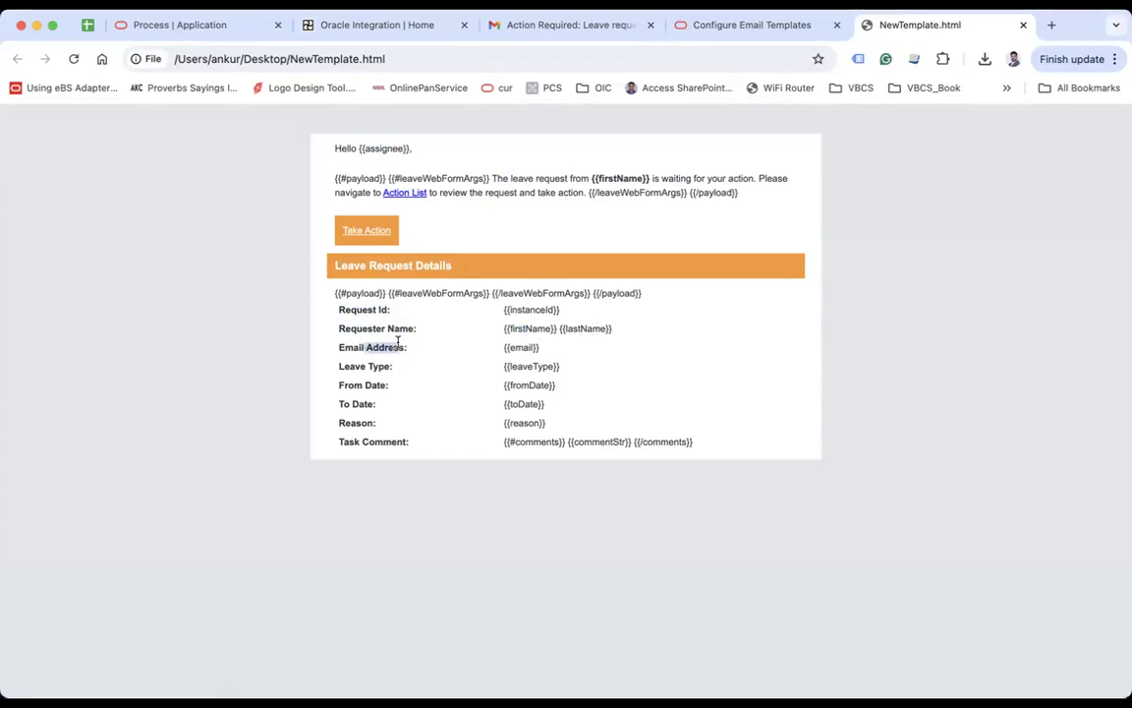
left_click_drag(506, 344, 539, 347)
left_click(372, 366)
left_click_drag(372, 367, 394, 366)
left_click_drag(504, 366, 553, 360)
left_click_drag(373, 384, 389, 384)
left_click_drag(505, 384, 550, 384)
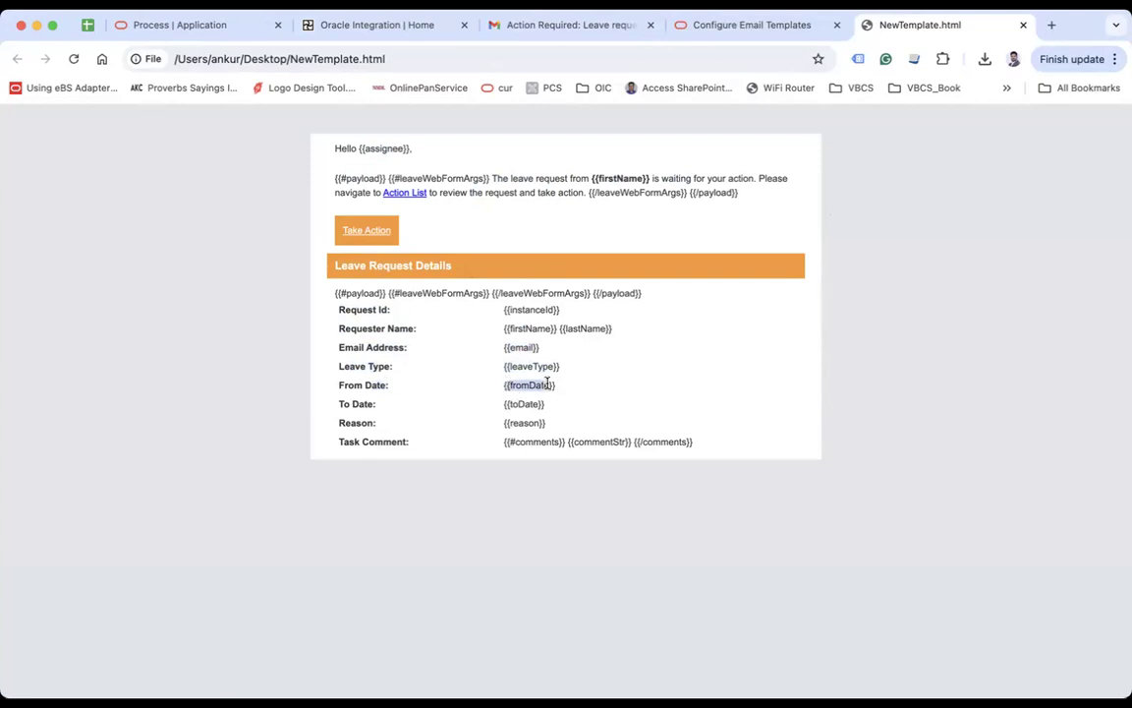
left_click_drag(339, 405, 401, 414)
left_click_drag(504, 404, 545, 404)
left_click_drag(339, 423, 377, 422)
left_click_drag(504, 422, 529, 423)
left_click_drag(344, 440, 625, 450)
left_click(855, 432)
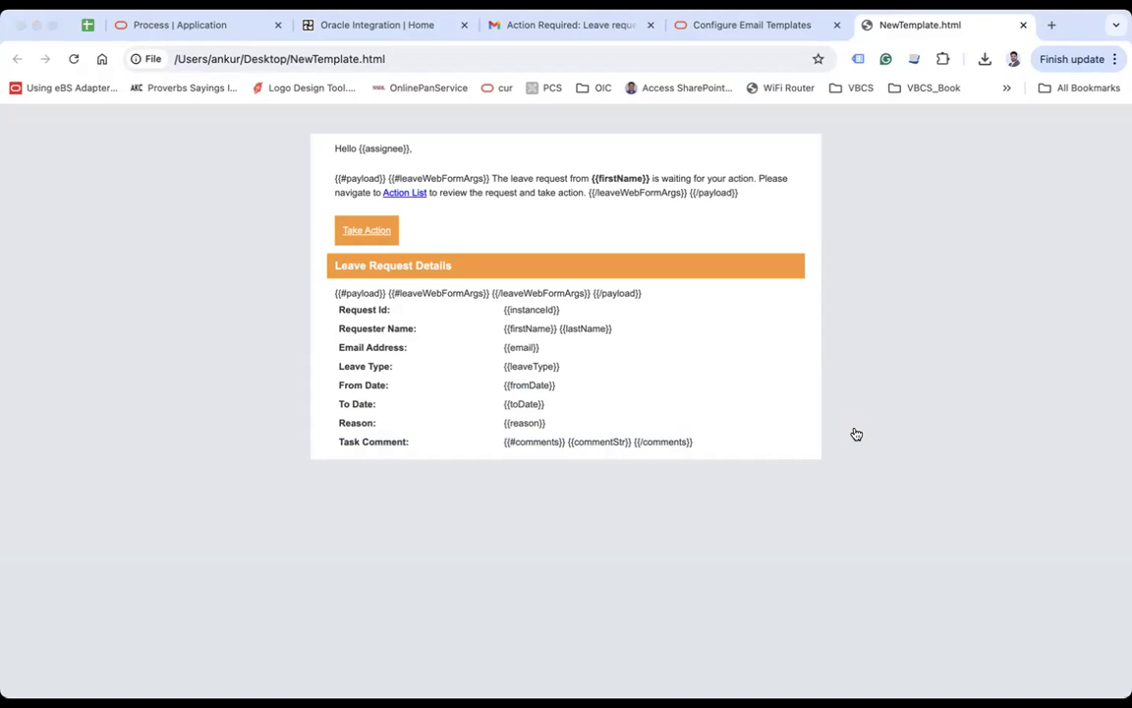
key("super+Tab")
Step: Highlight the Hello greeting, the assignee placeholder and the firstName placeholder in the source
scroll(485, 292, "up", 10)
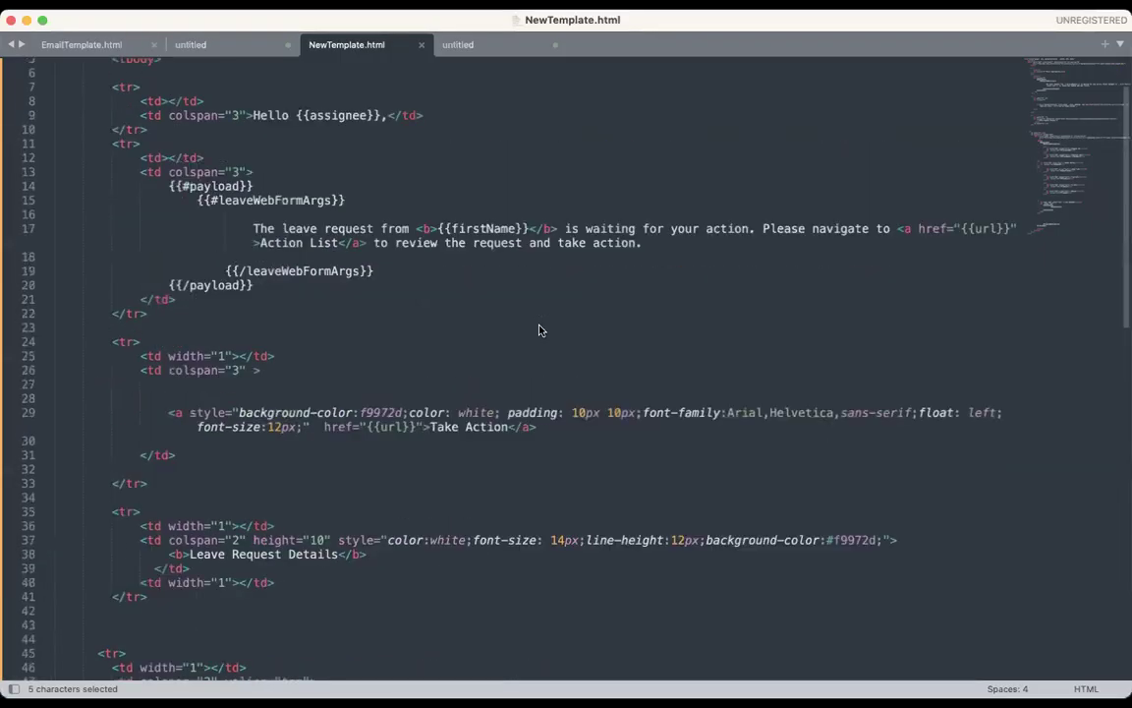
left_click(429, 265)
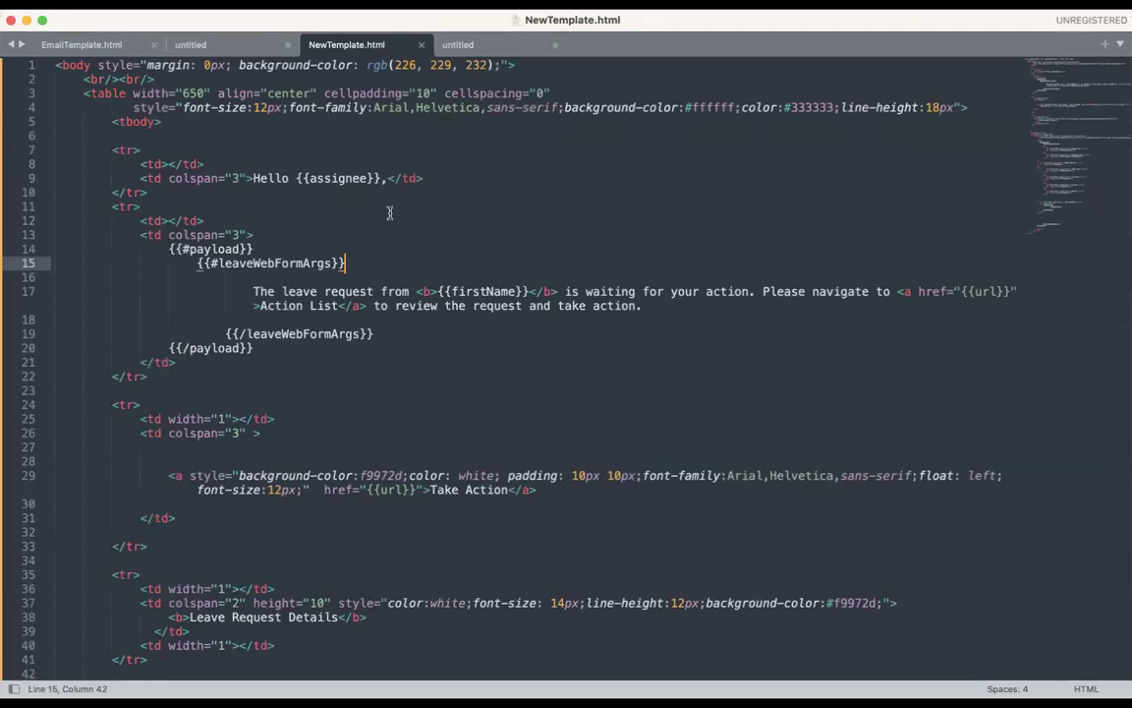
left_click(258, 178)
double_click(259, 178)
left_click(348, 180)
double_click(348, 180)
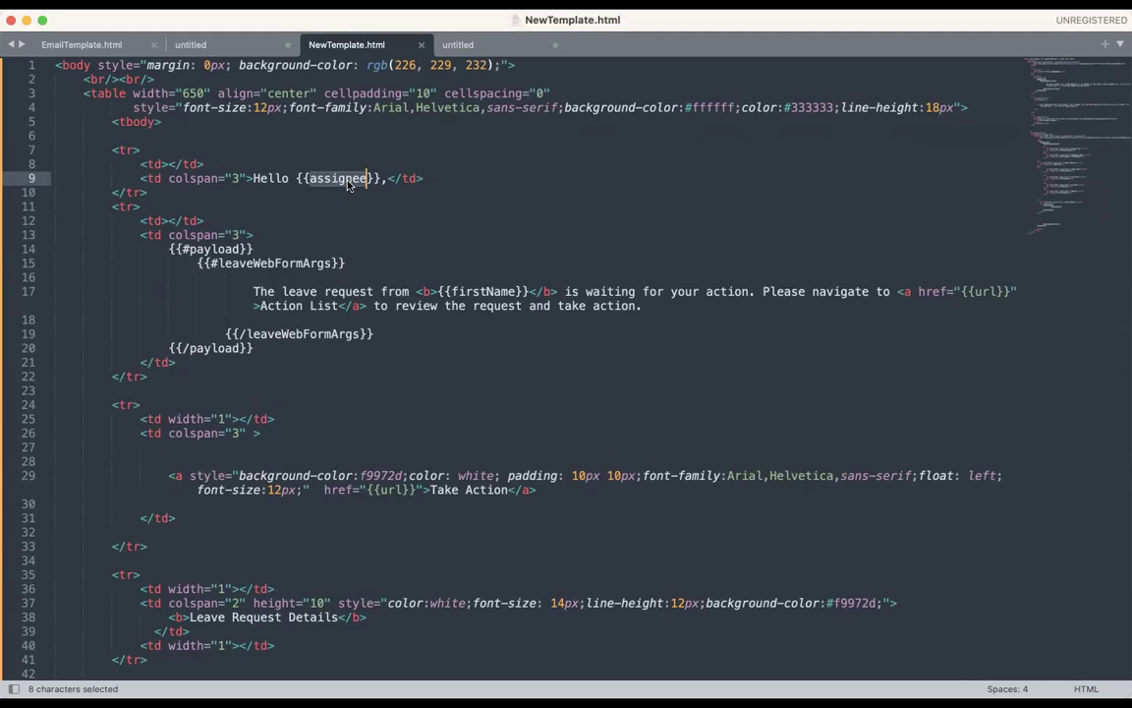
scroll(394, 263, "down", 2)
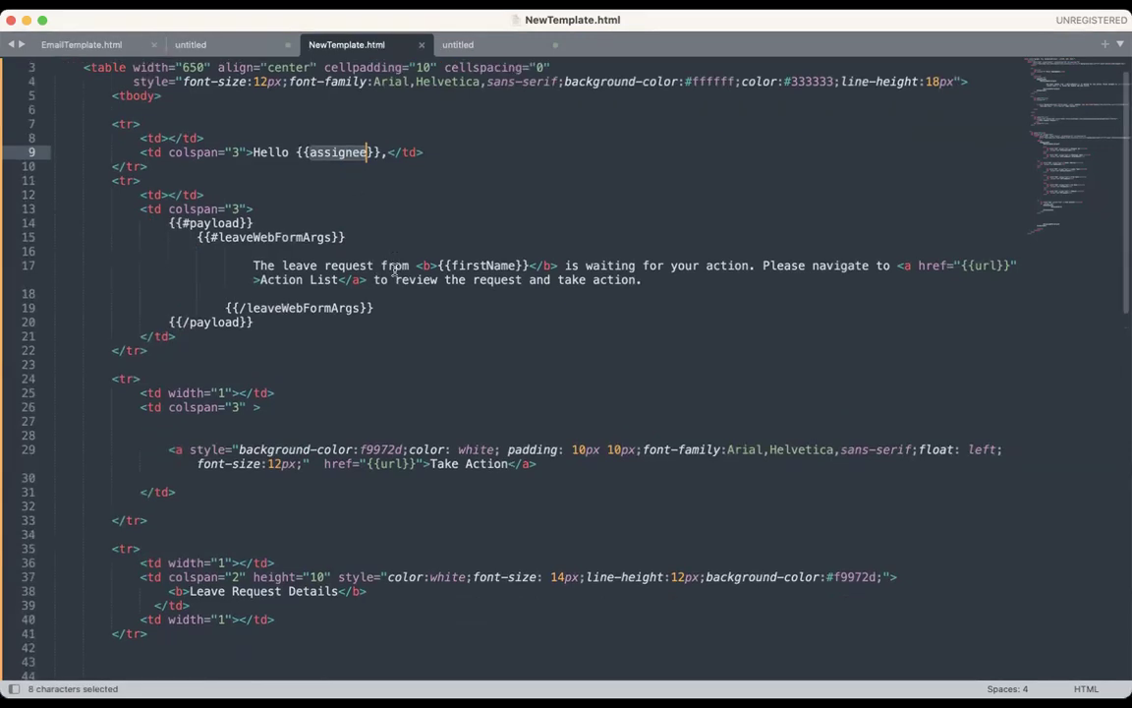
double_click(482, 265)
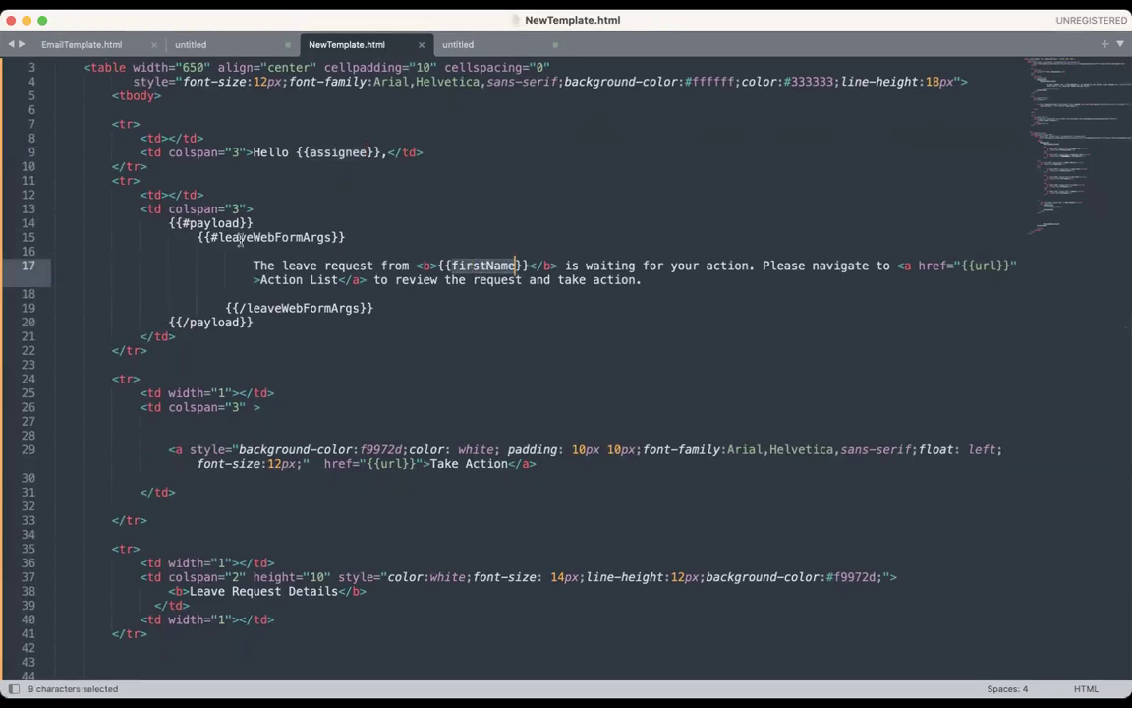
Step: Point out the payload and leaveWebFormArgs blocks around firstName, then return to the process designer
left_click_drag(191, 223, 211, 223)
left_click(204, 223)
left_click_drag(190, 321, 212, 322)
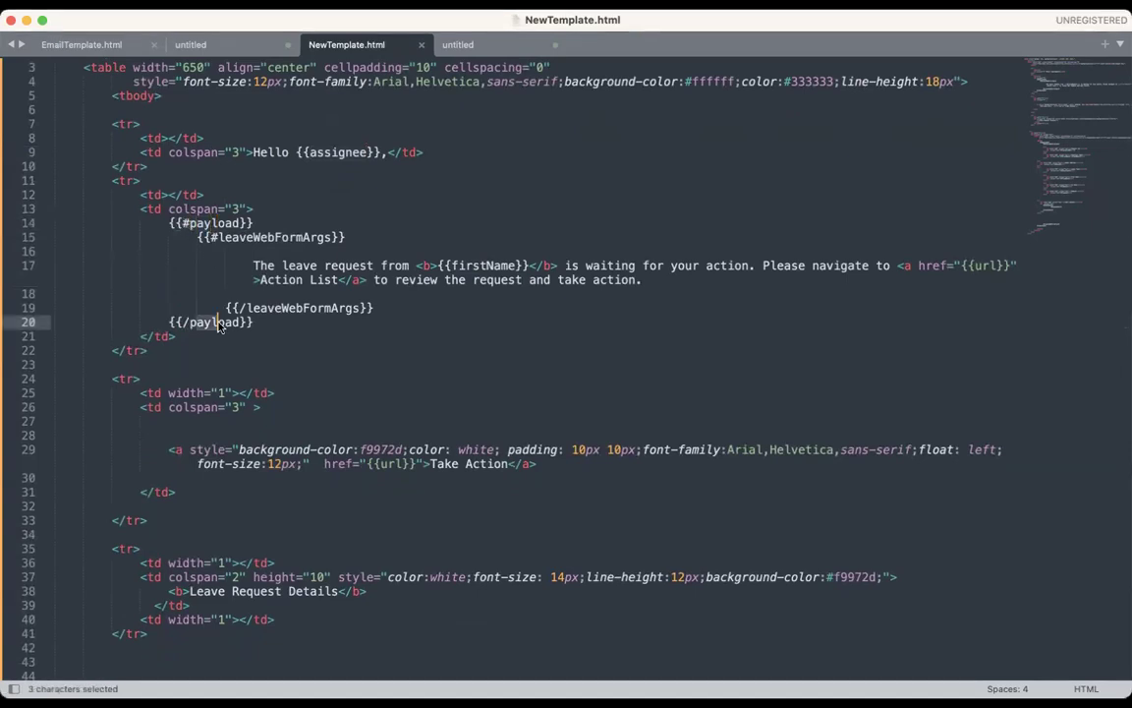
left_click_drag(225, 238, 325, 241)
left_click(213, 238)
key("shift+Right")
left_click_drag(249, 307, 278, 310)
key("Right")
double_click(463, 266)
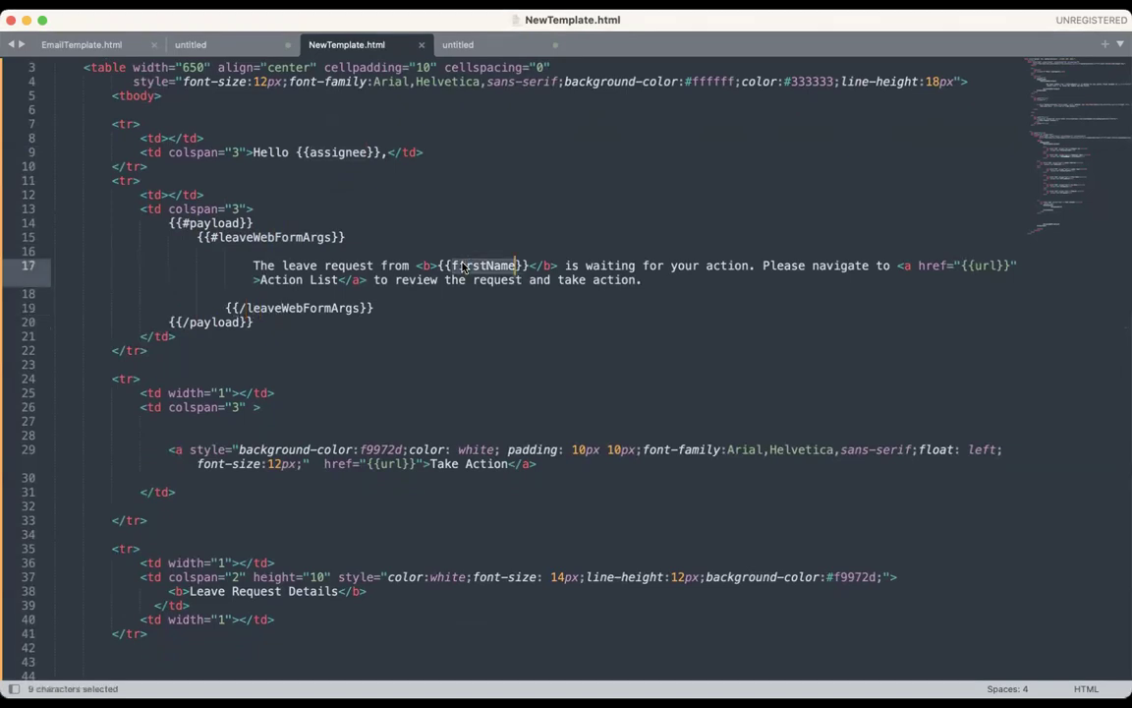
left_click_drag(233, 236, 281, 237)
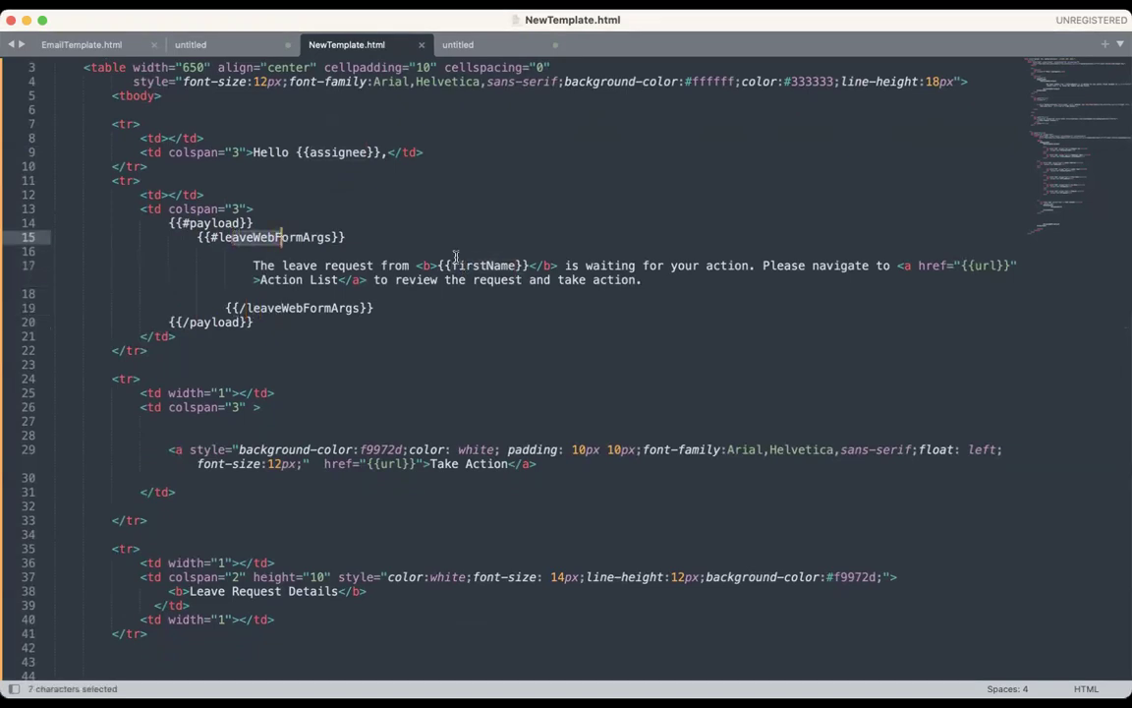
key("super+Tab")
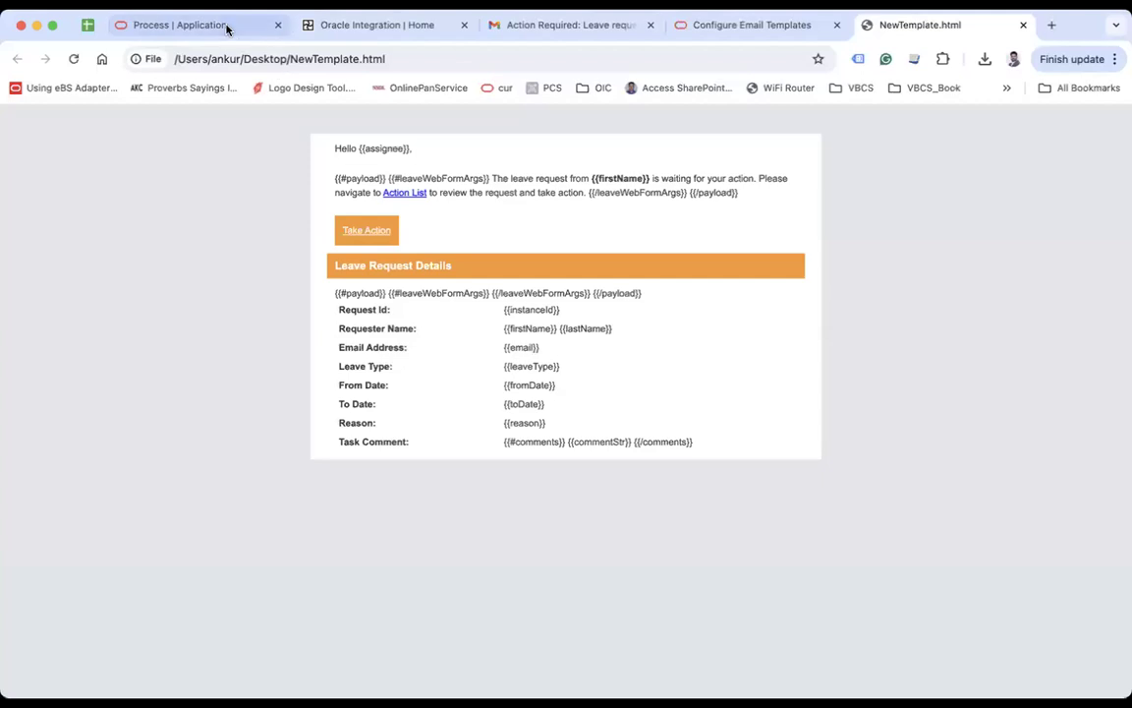
left_click(227, 28)
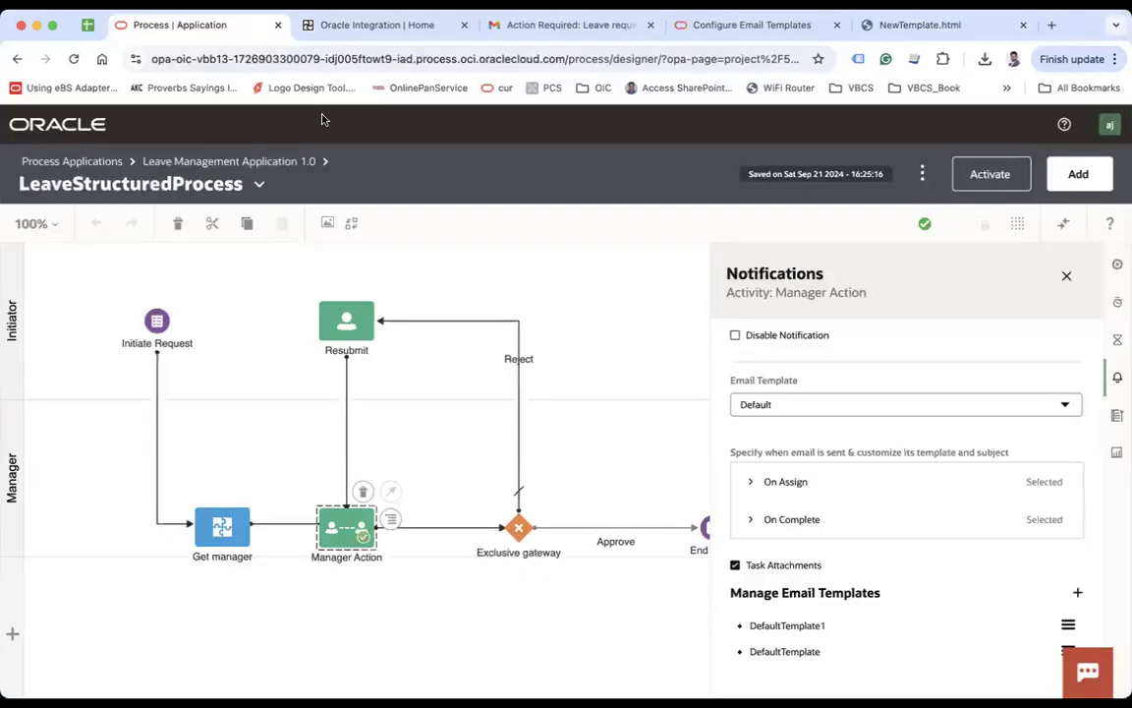
right_click(383, 529)
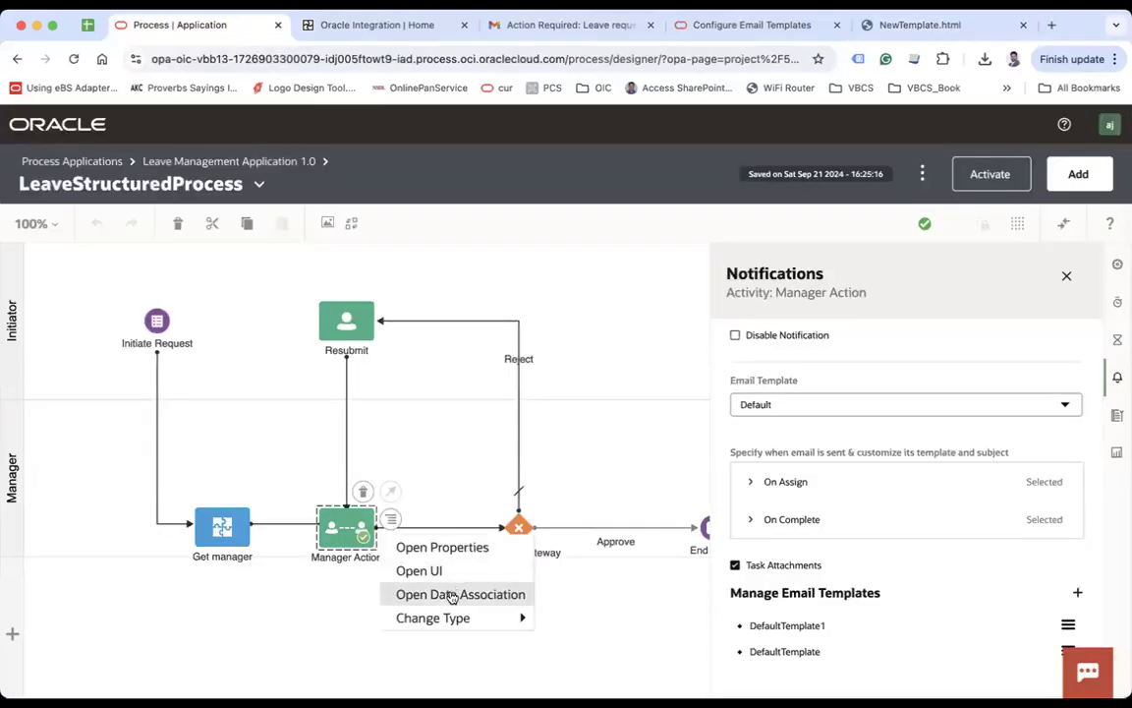
left_click(451, 592)
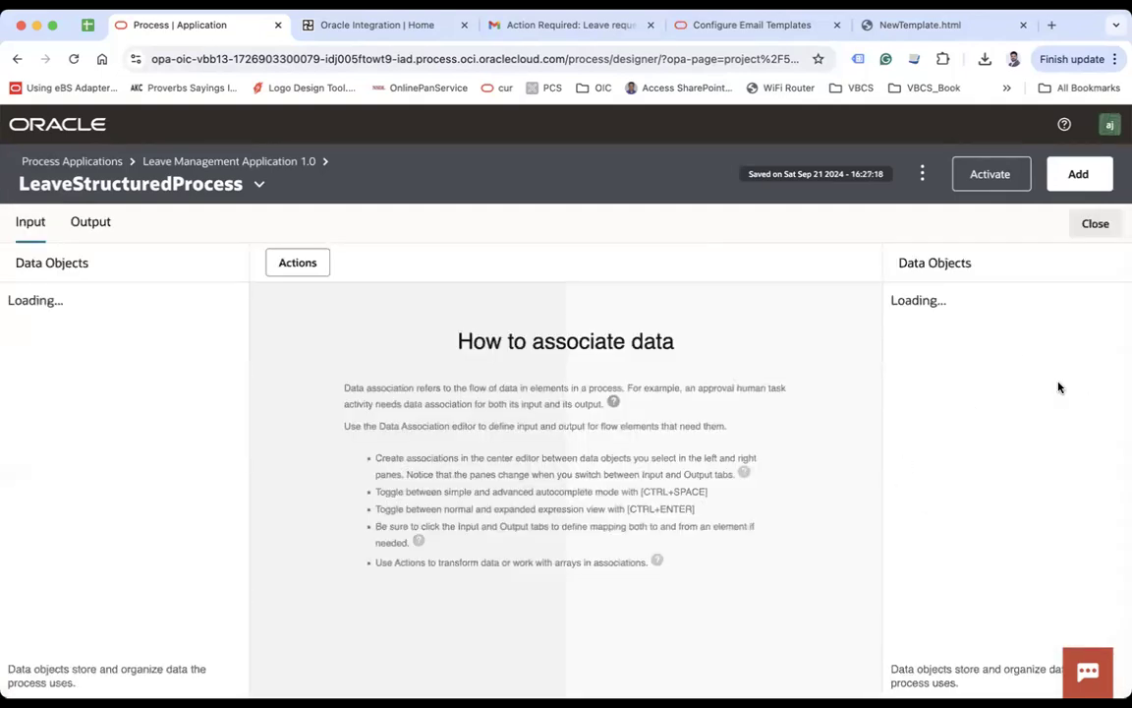
left_click(1110, 354)
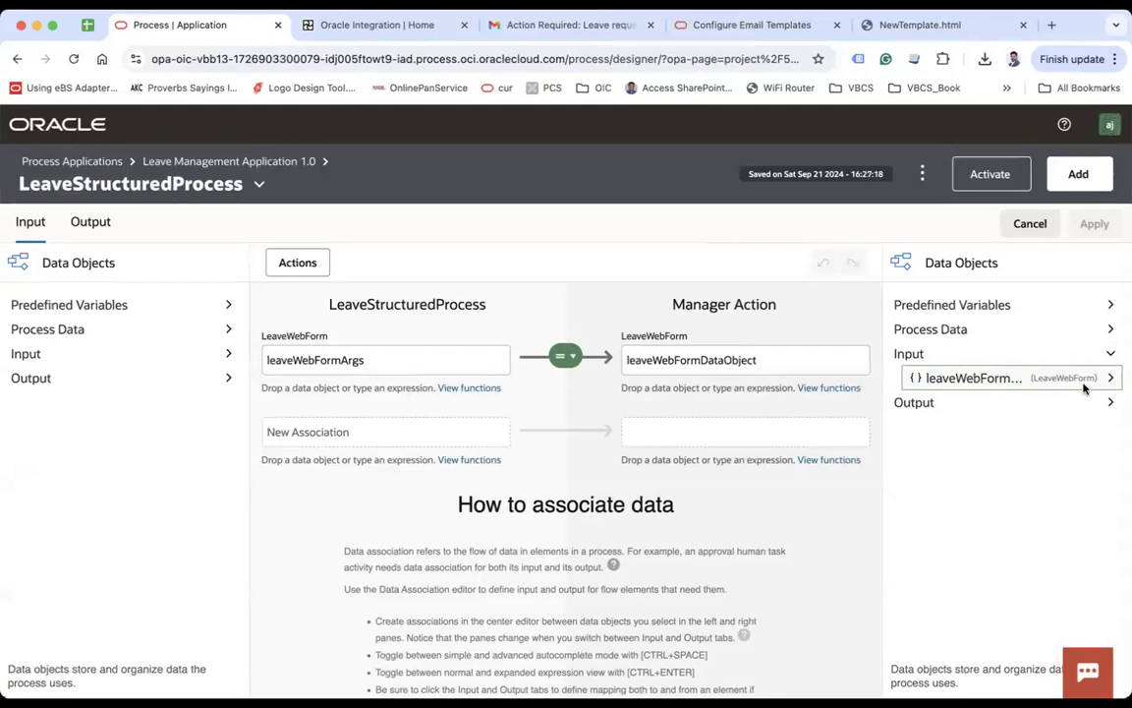
left_click(1109, 377)
left_click_drag(963, 426, 761, 432)
left_click(658, 433)
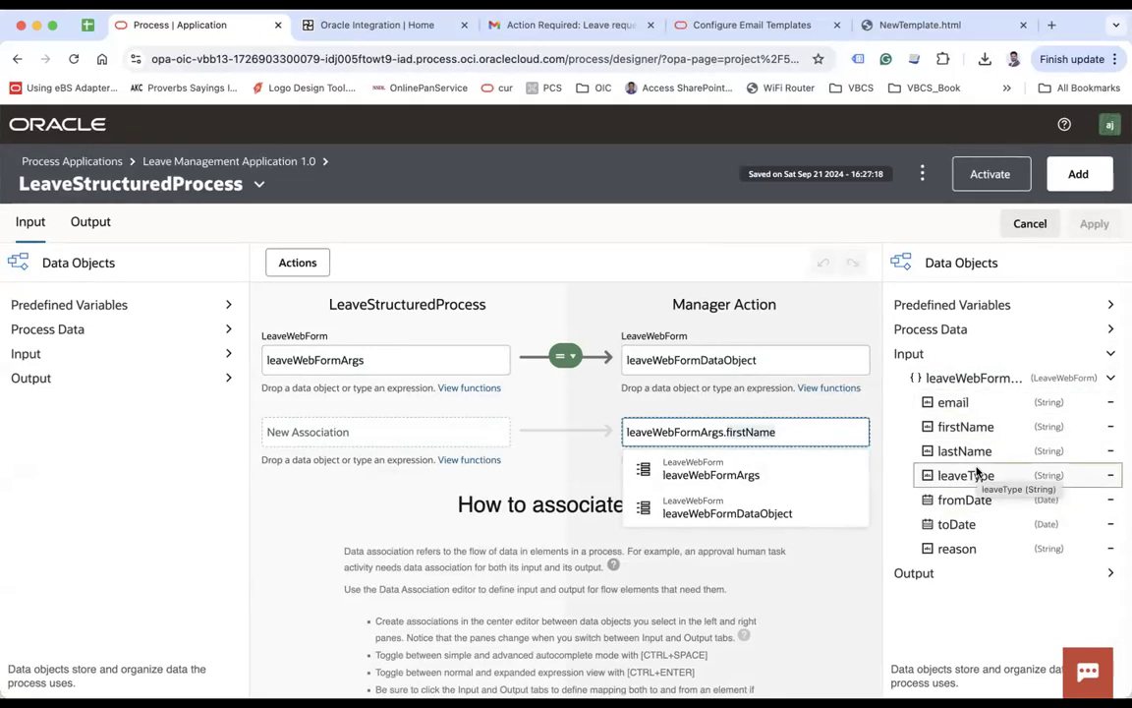
left_click(1030, 229)
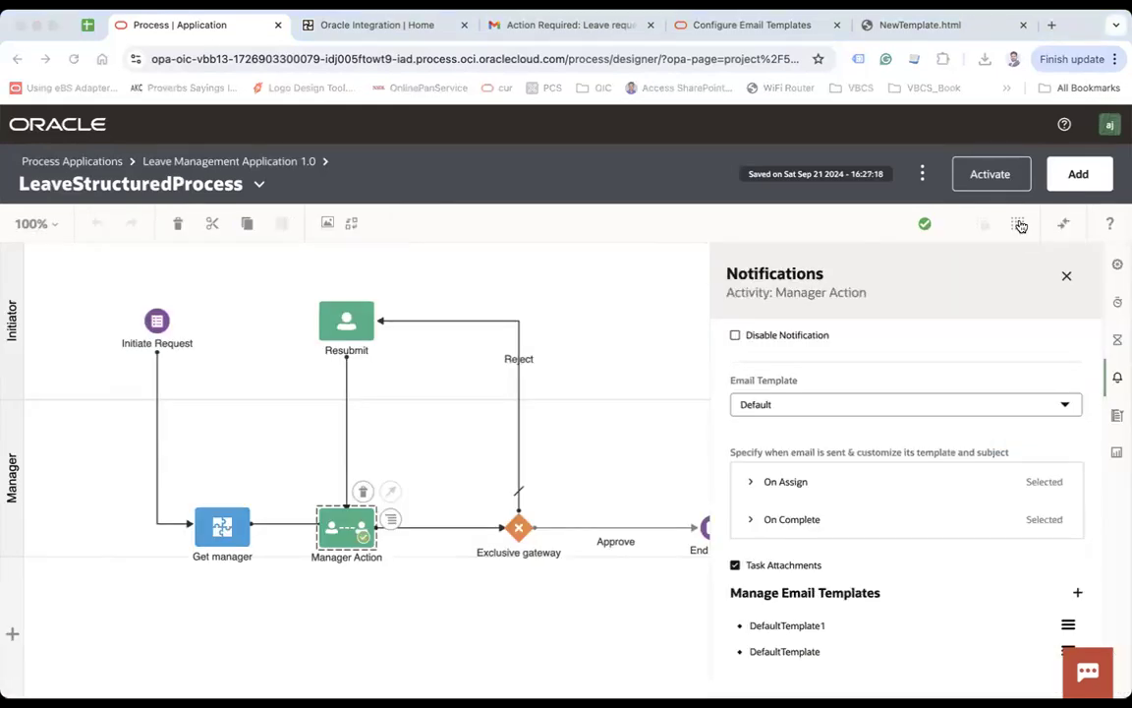
key("super+Tab")
double_click(469, 266)
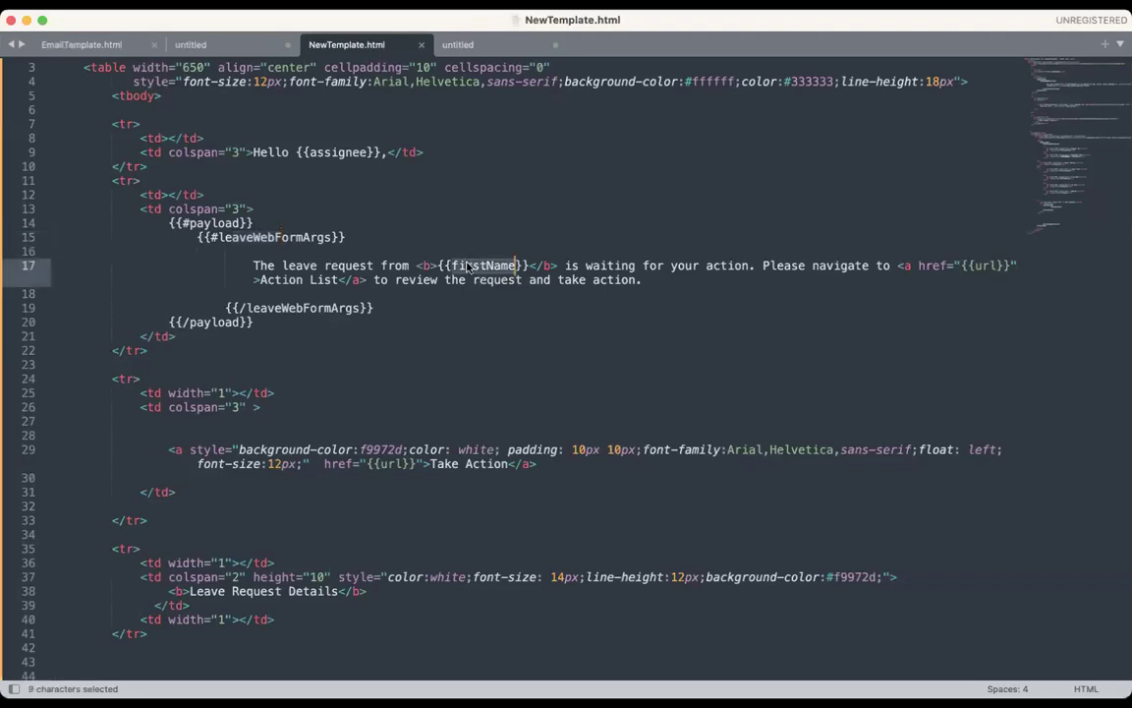
left_click_drag(254, 264, 268, 267)
left_click_drag(170, 227, 266, 223)
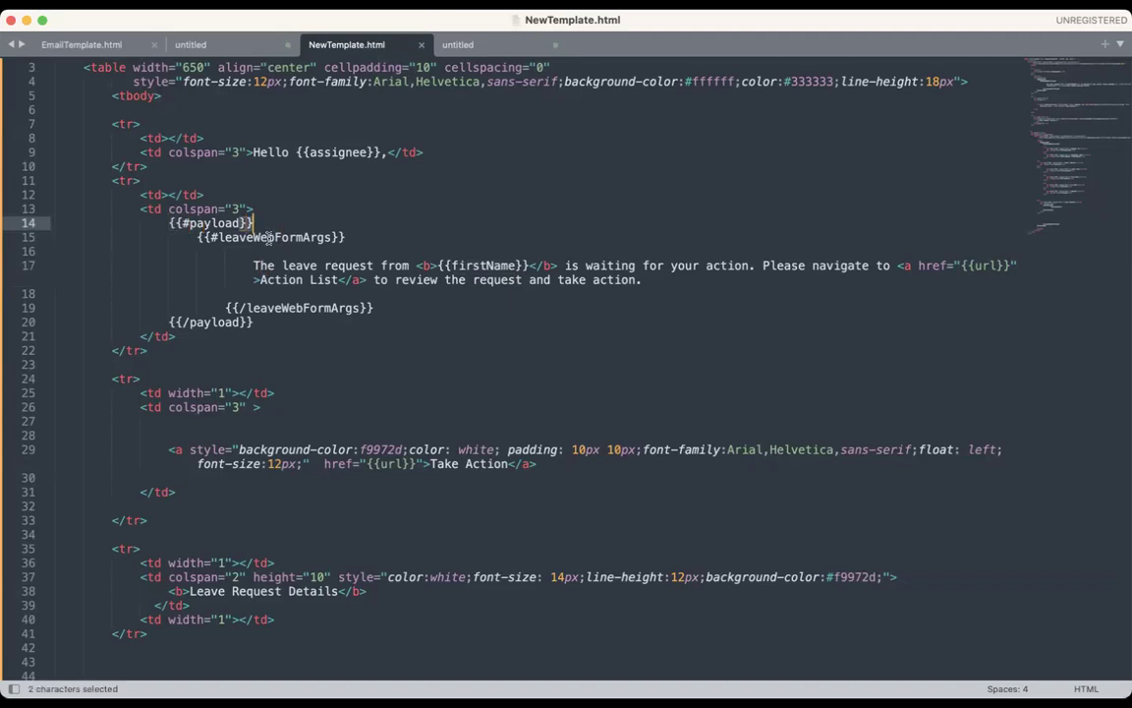
double_click(269, 238)
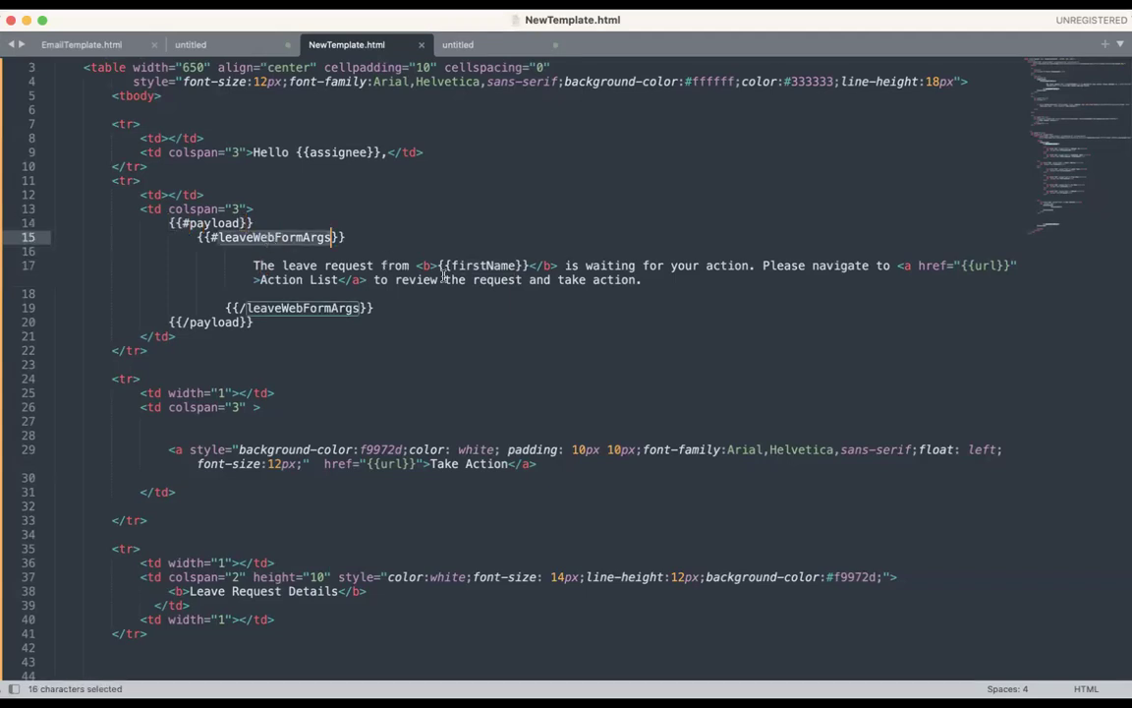
scroll(444, 276, "down", 3)
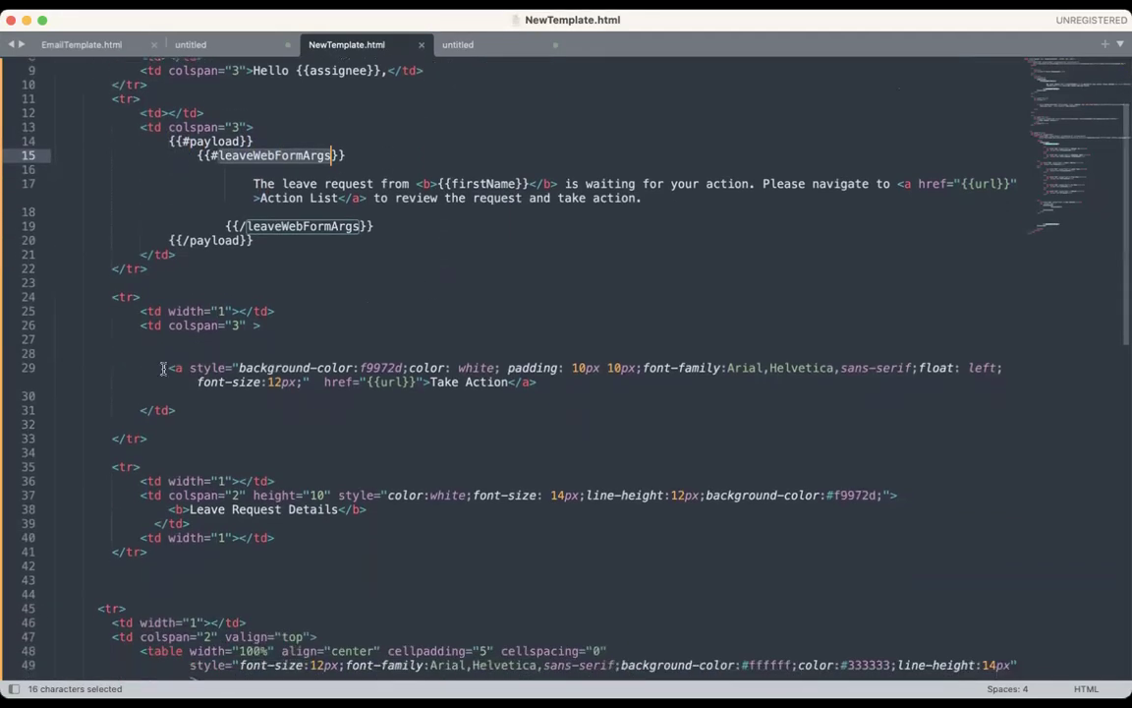
left_click_drag(431, 385, 453, 387)
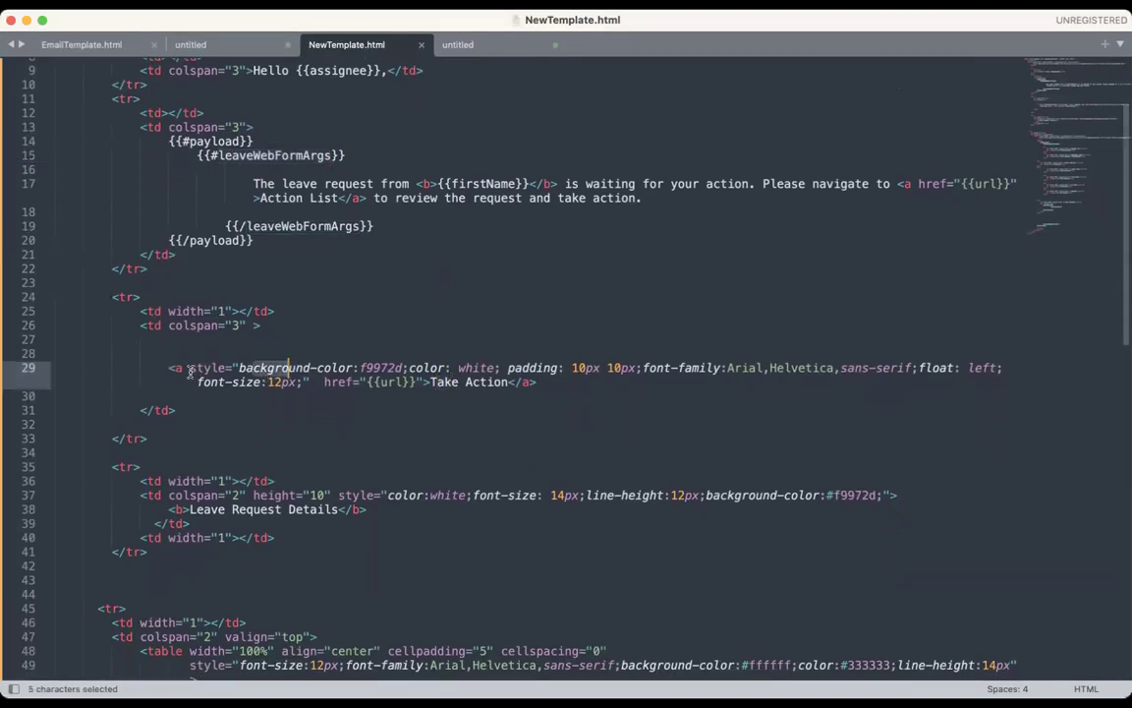
left_click_drag(161, 369, 193, 370)
left_click(337, 381)
double_click(393, 382)
left_click(539, 408)
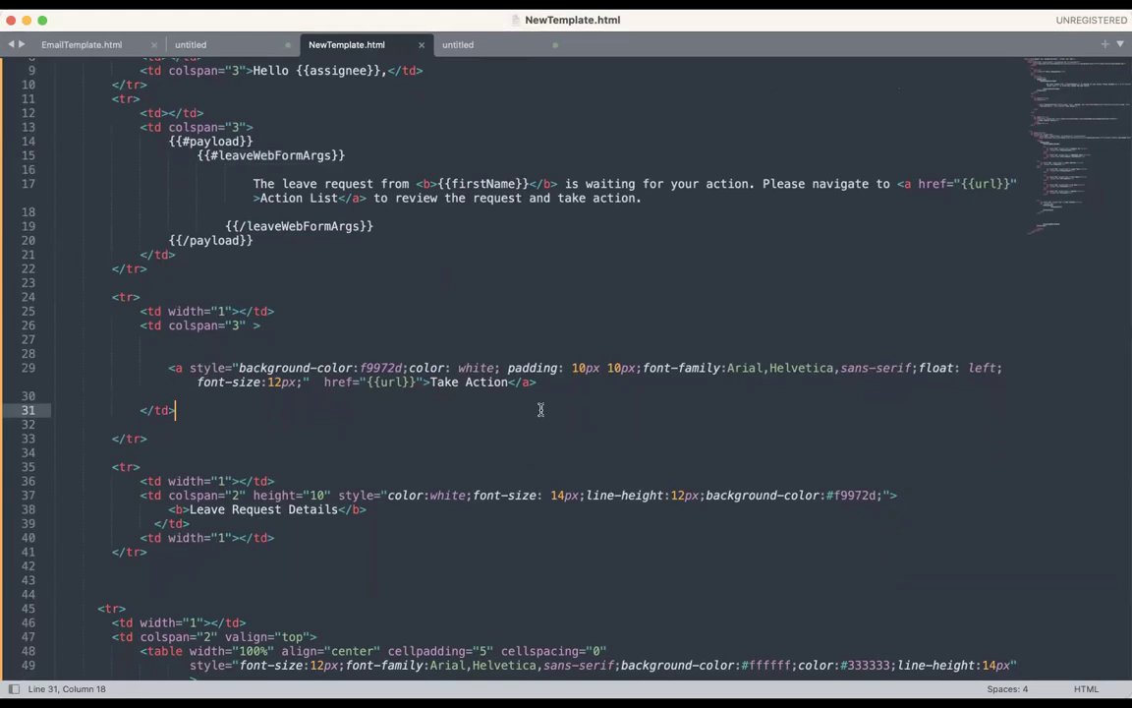
scroll(749, 404, "up", 2)
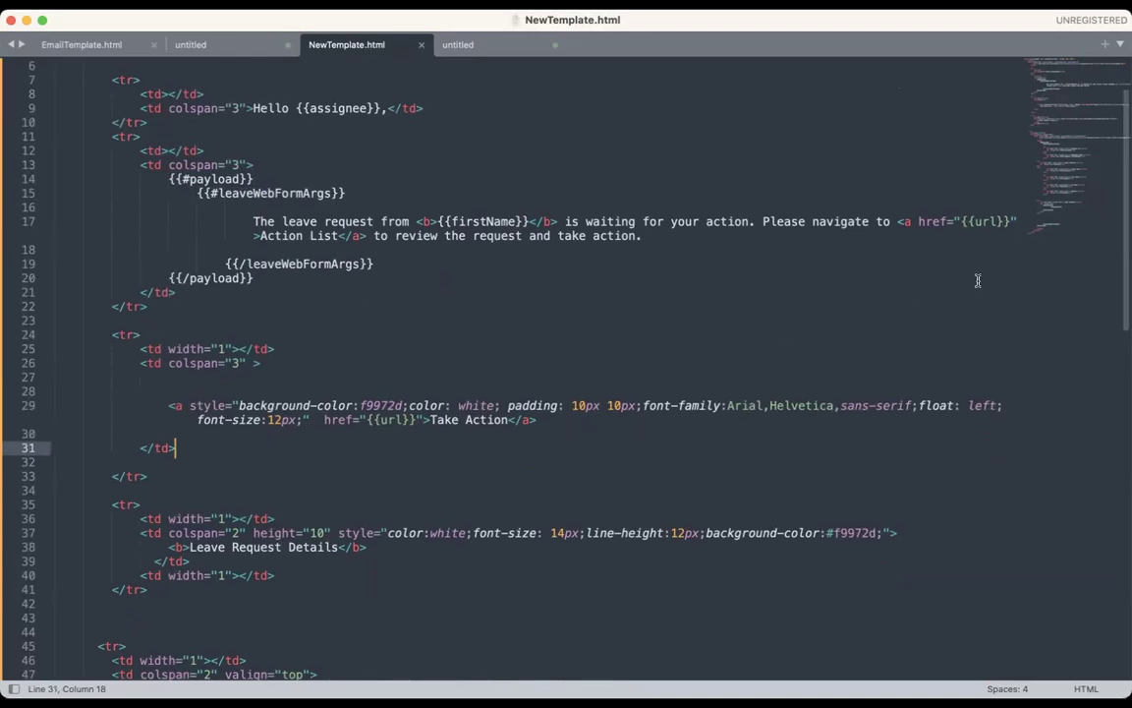
left_click_drag(881, 221, 874, 221)
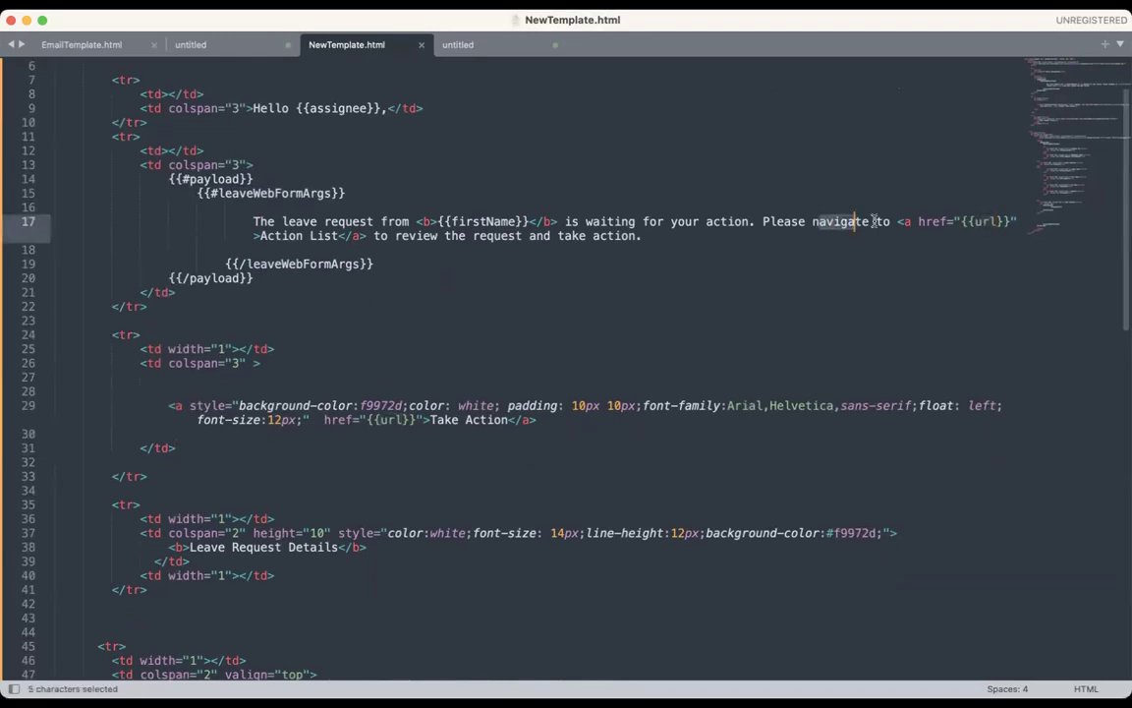
left_click_drag(259, 236, 309, 235)
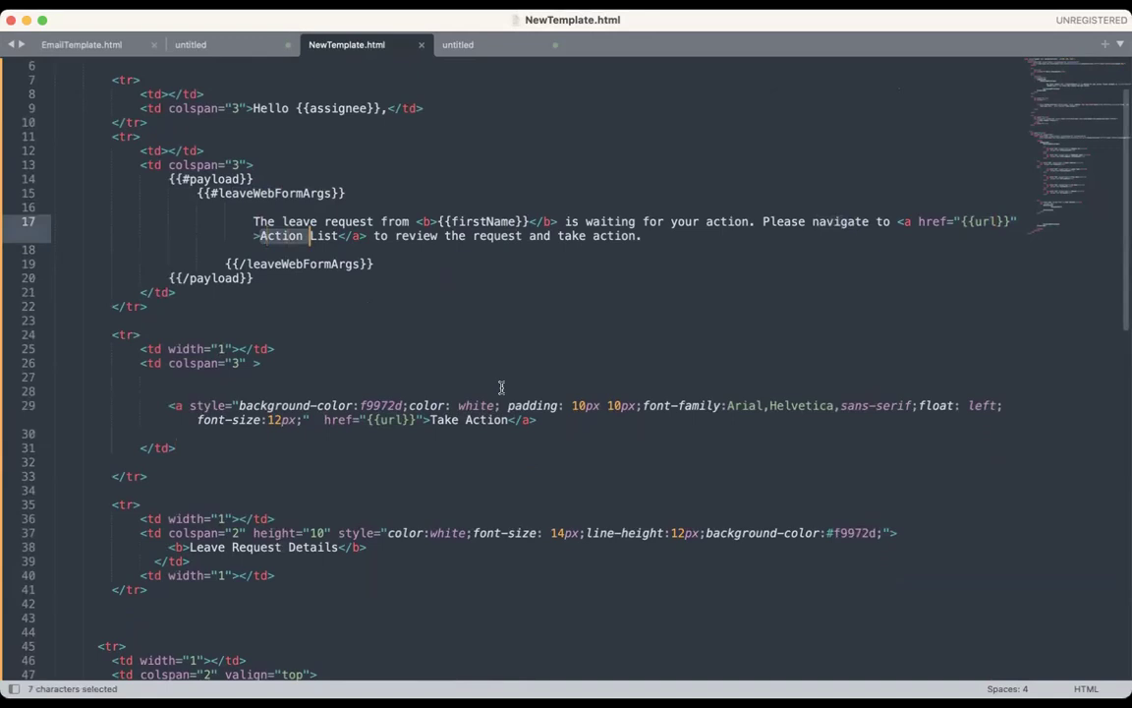
scroll(501, 387, "down", 2)
scroll(501, 388, "down", 4)
left_click_drag(116, 299, 172, 384)
left_click(303, 372)
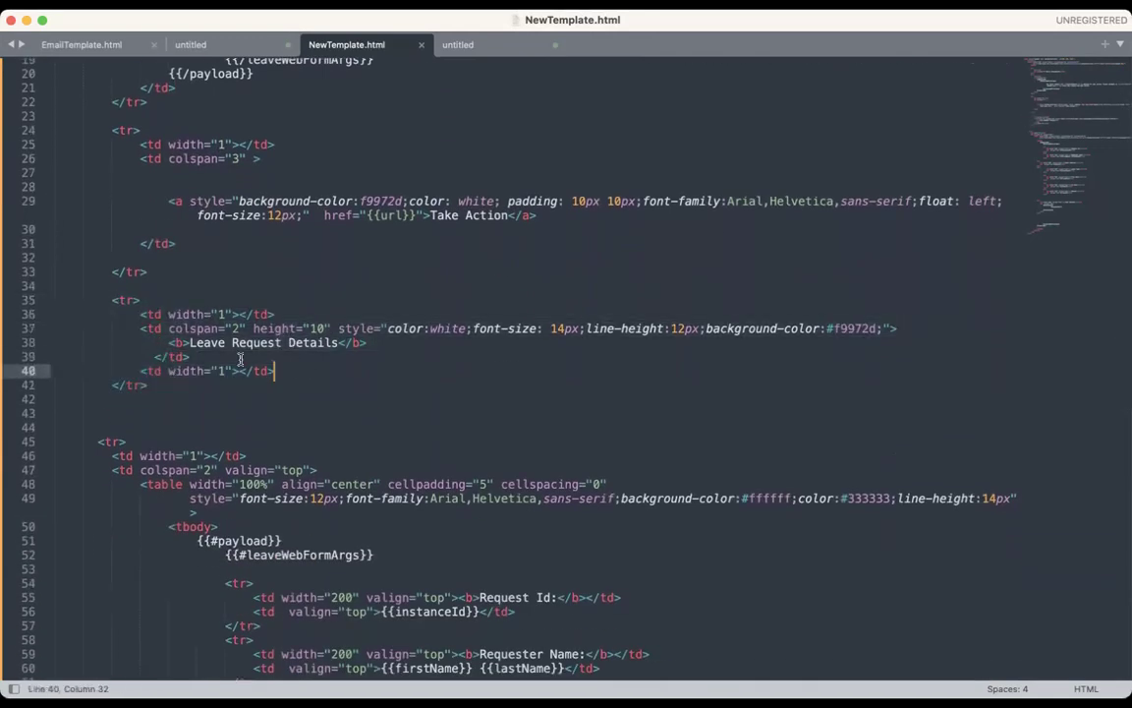
left_click_drag(193, 342, 332, 342)
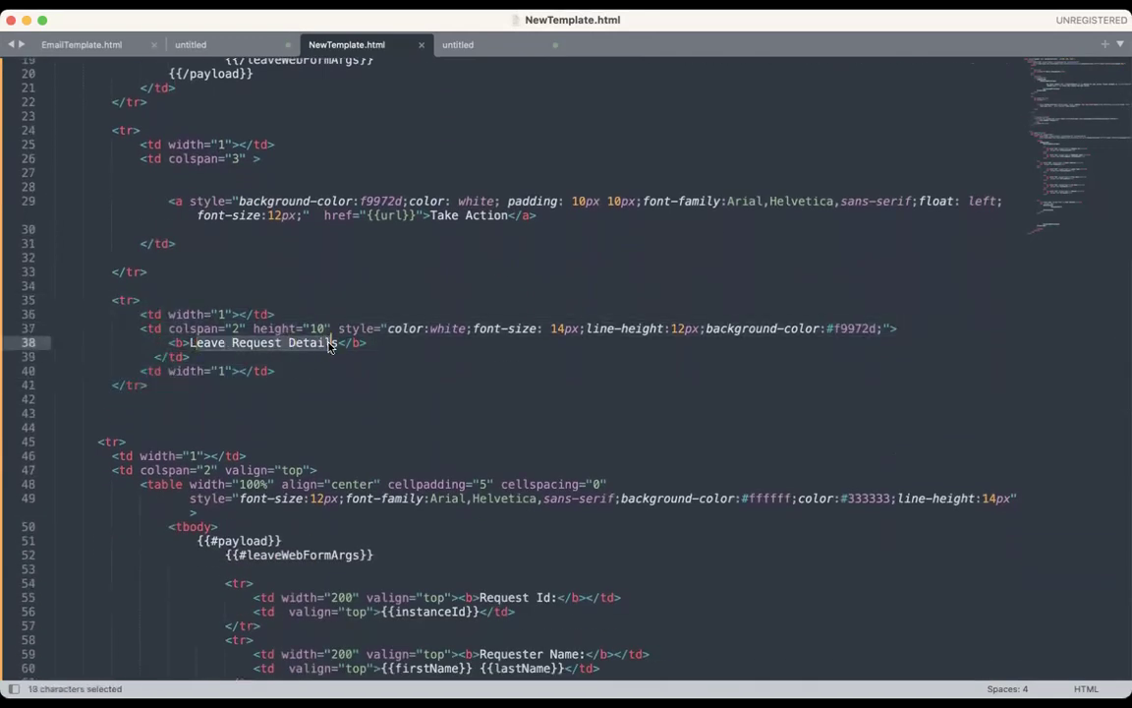
left_click(384, 358)
left_click_drag(190, 342, 232, 342)
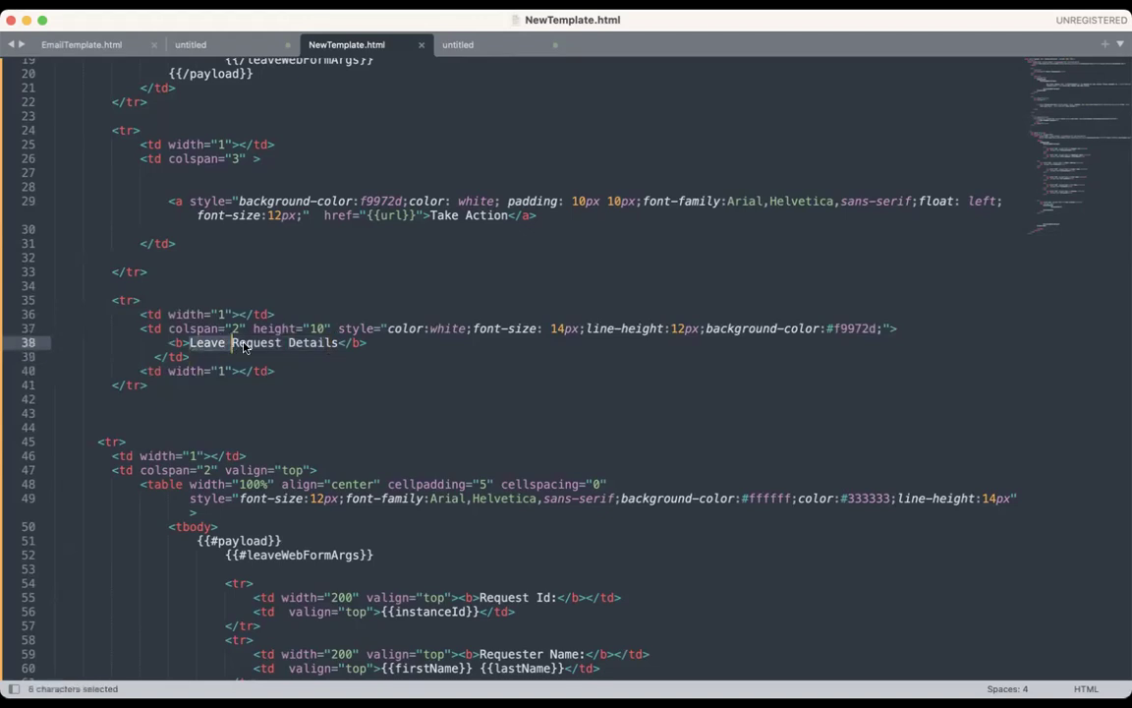
scroll(533, 425, "down", 4)
left_click_drag(140, 313, 177, 314)
left_click(458, 354)
scroll(458, 354, "down", 2)
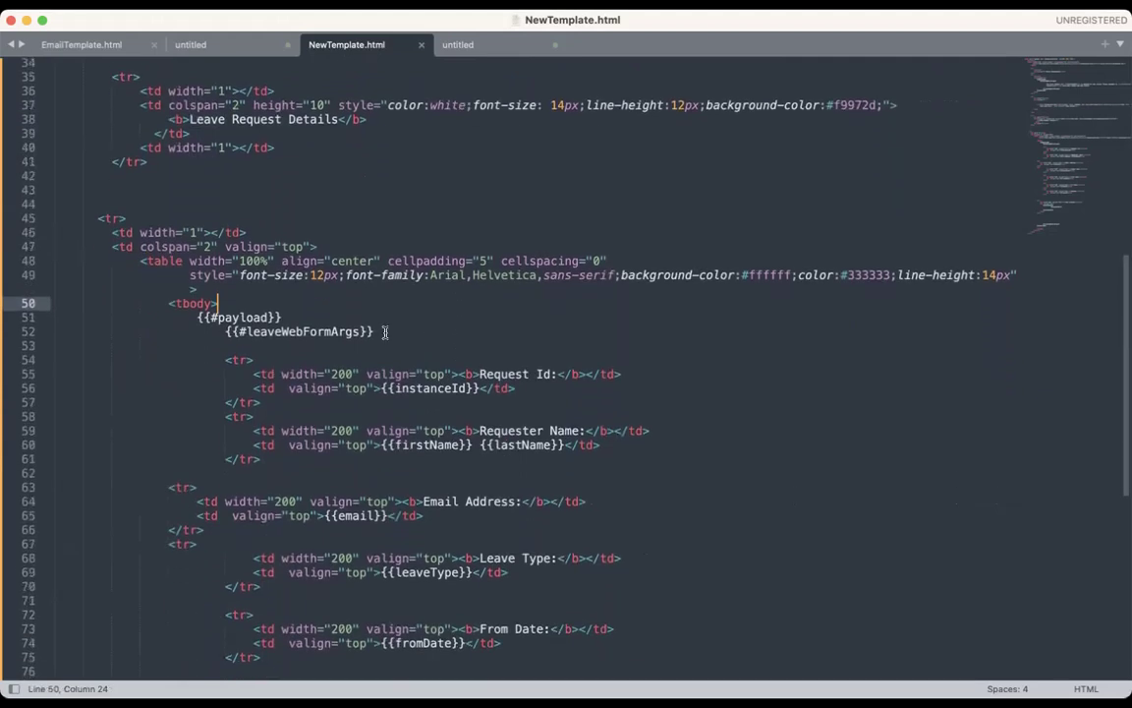
Step: Delete the Request Id row from the leave details table
scroll(458, 354, "down", 2)
left_click_drag(218, 283, 343, 299)
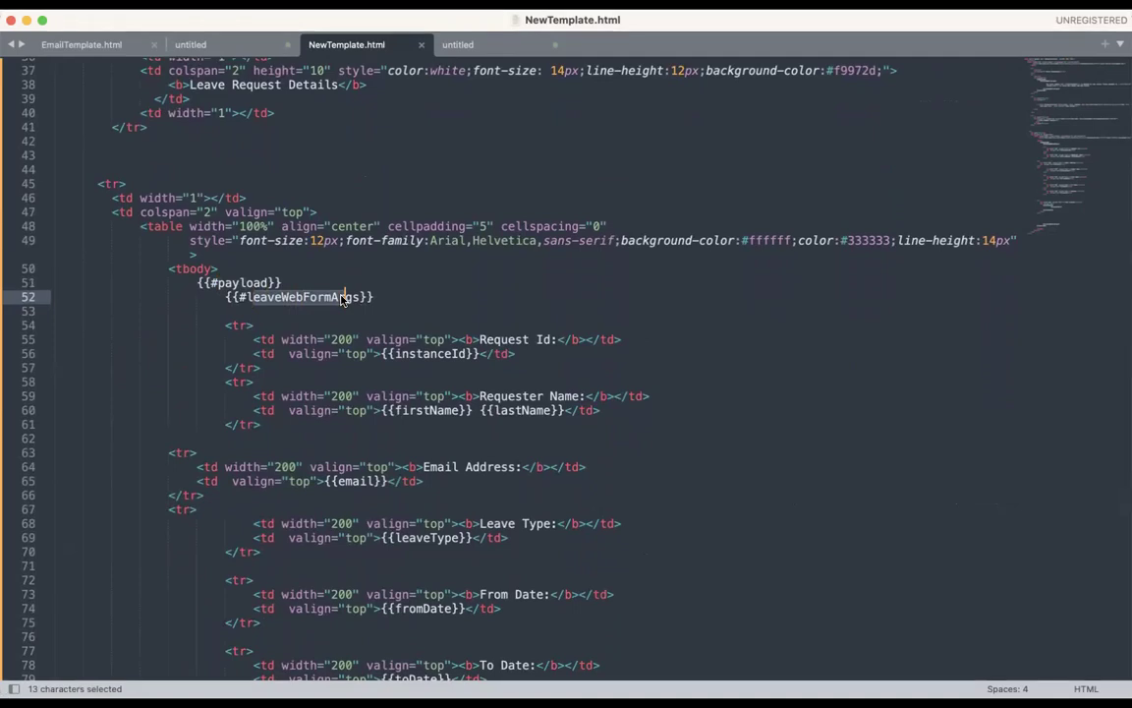
left_click(300, 333)
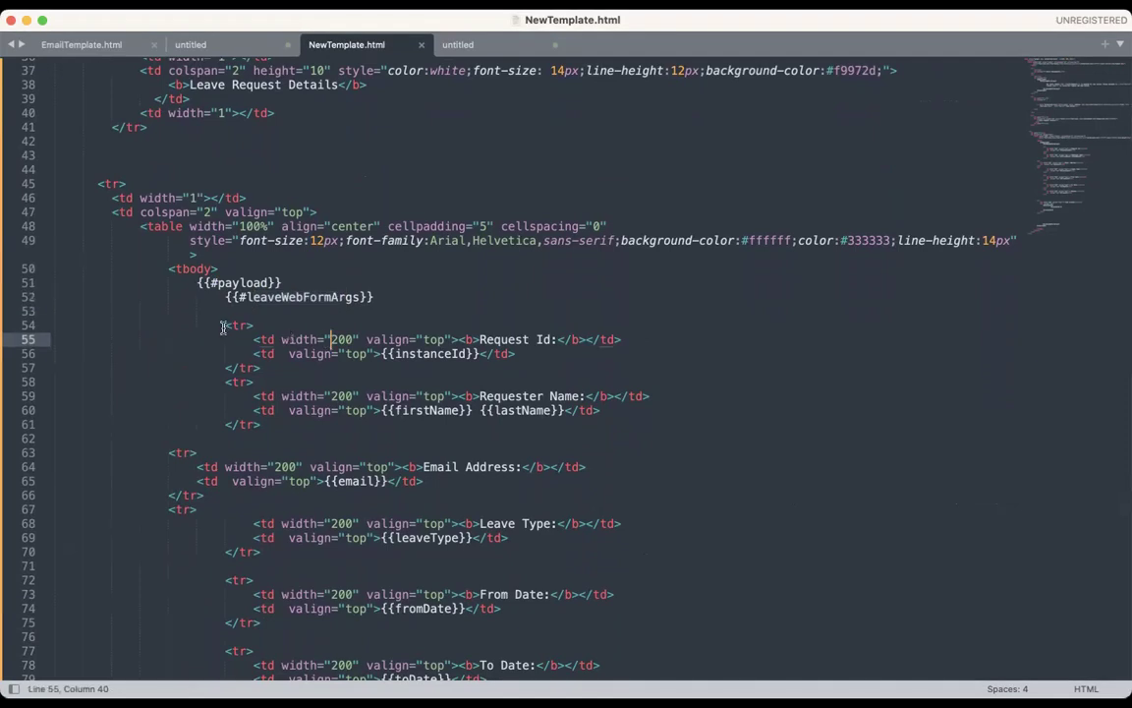
left_click_drag(227, 326, 262, 353)
left_click(343, 353)
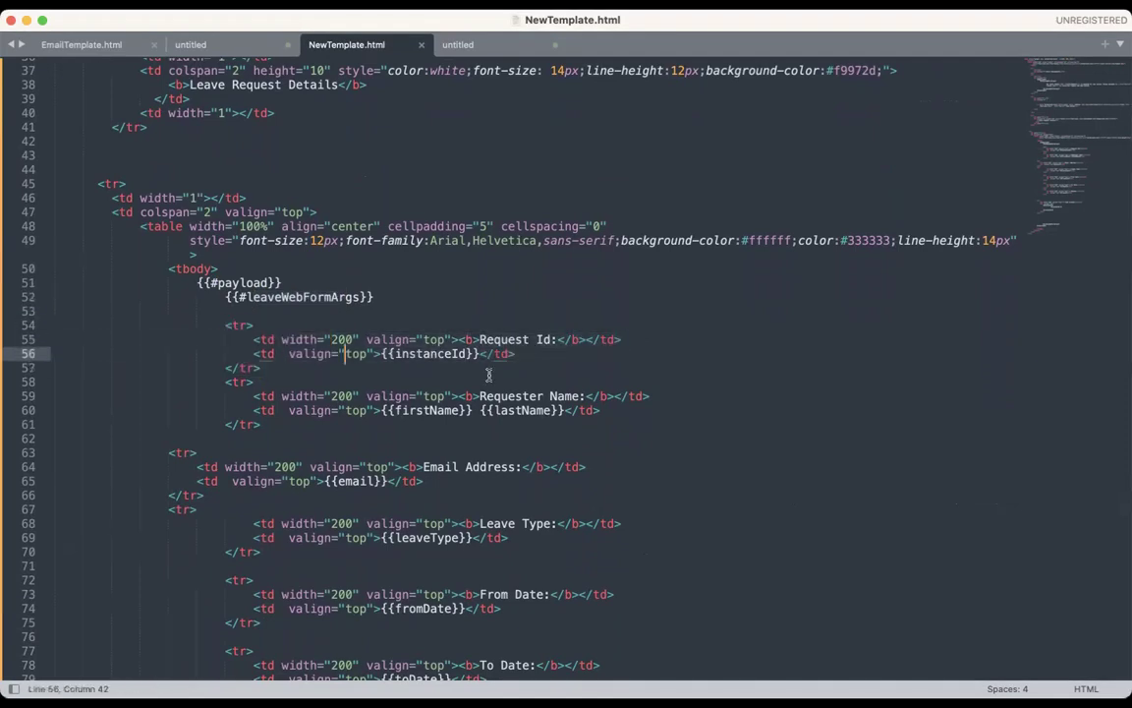
left_click_drag(225, 325, 270, 371)
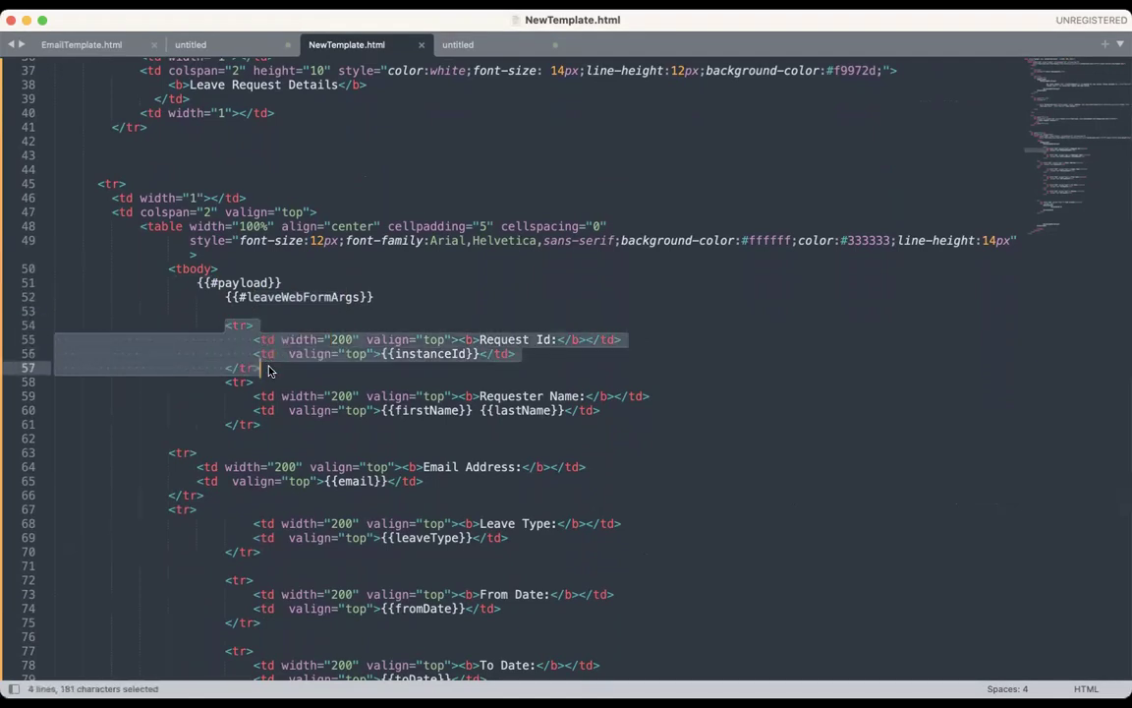
key("BackSpace")
Step: Review the Requester Name row with its lastName and email placeholders
scroll(462, 380, "down", 2)
left_click_drag(226, 278, 238, 278)
left_click(212, 324)
left_click_drag(212, 324, 220, 321)
left_click_drag(529, 292, 527, 307)
left_click(406, 307)
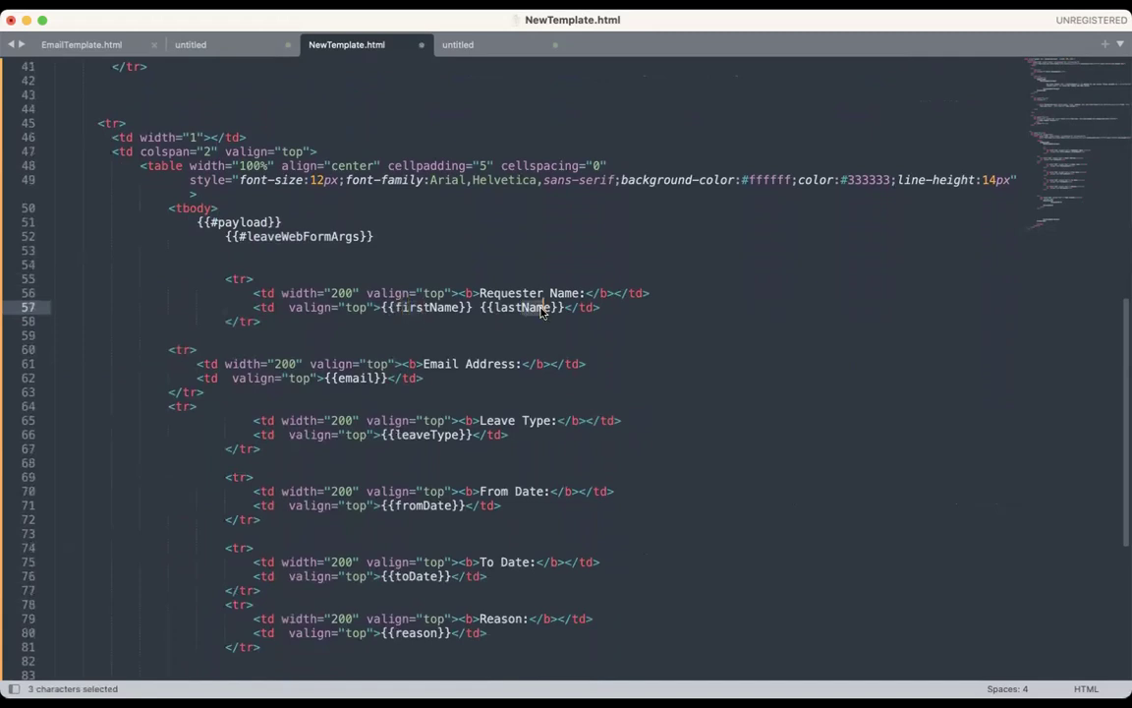
scroll(391, 334, "down", 3)
left_click_drag(339, 329, 359, 328)
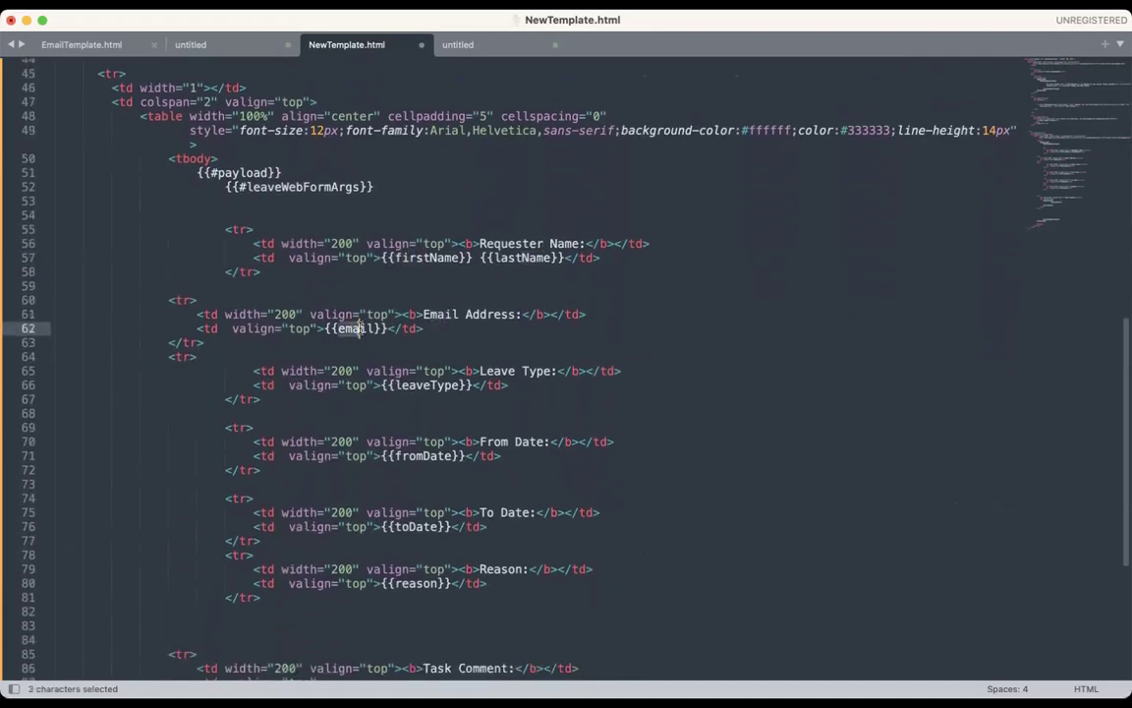
double_click(354, 328)
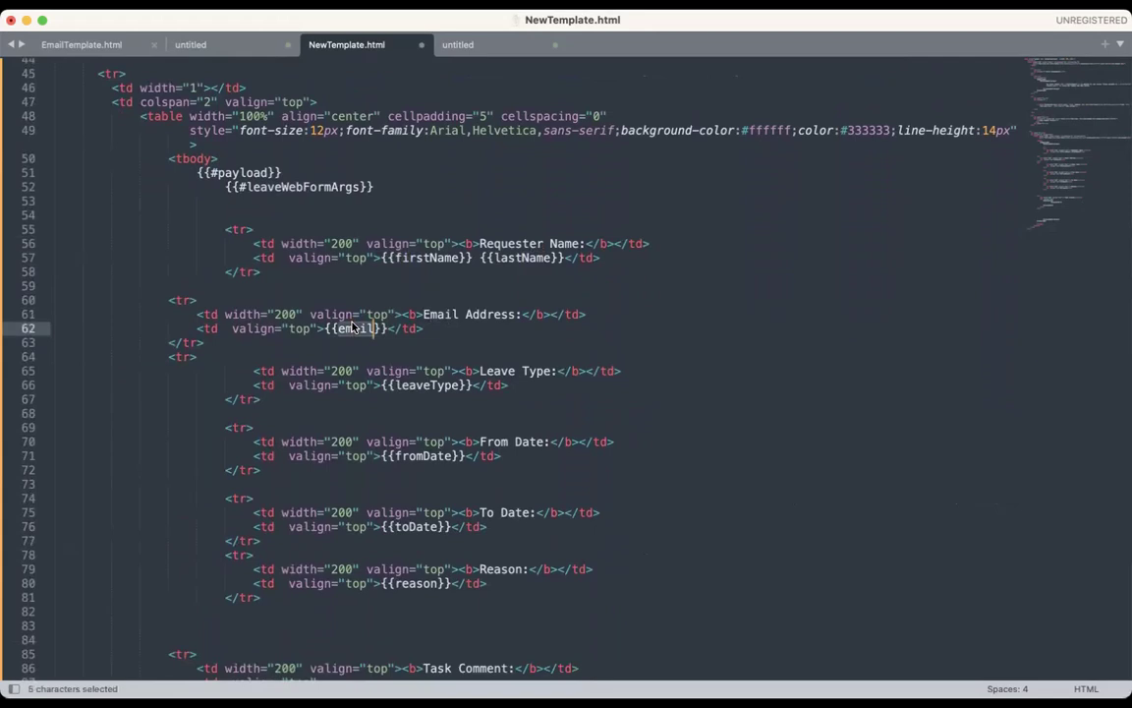
key("shift+Down")
left_click(356, 331)
double_click(357, 328)
Step: Review the Leave Type, From Date, To Date and Reason rows and their placeholders
left_click(428, 374)
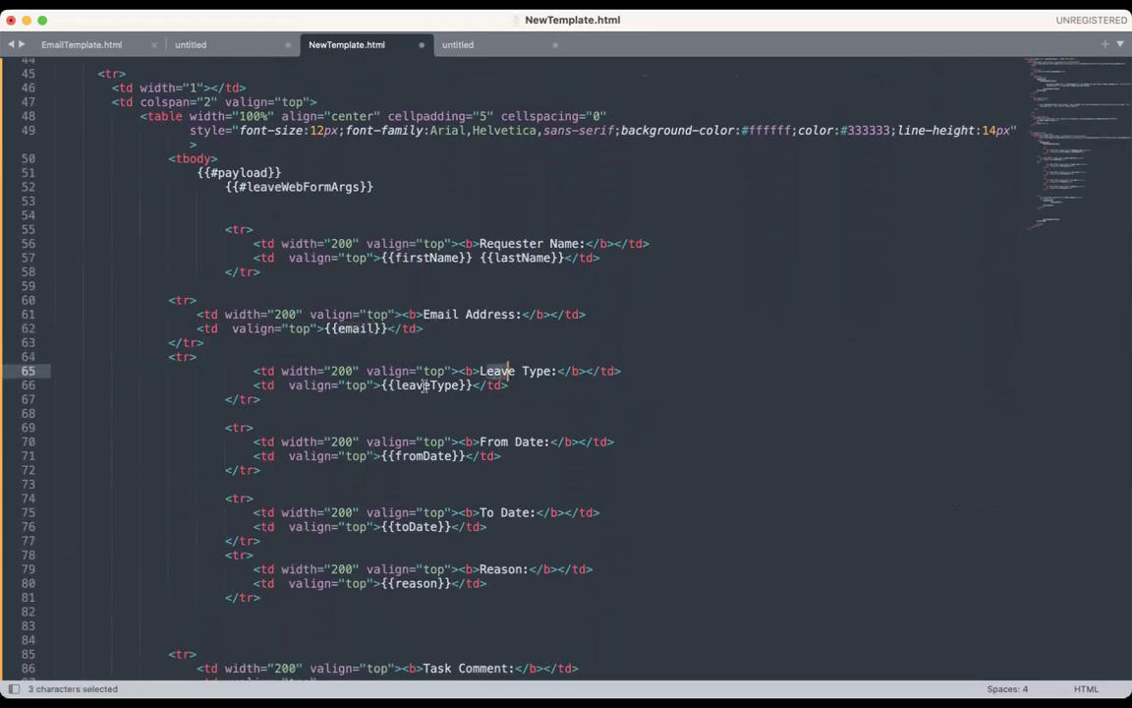
double_click(407, 385)
left_click(488, 441)
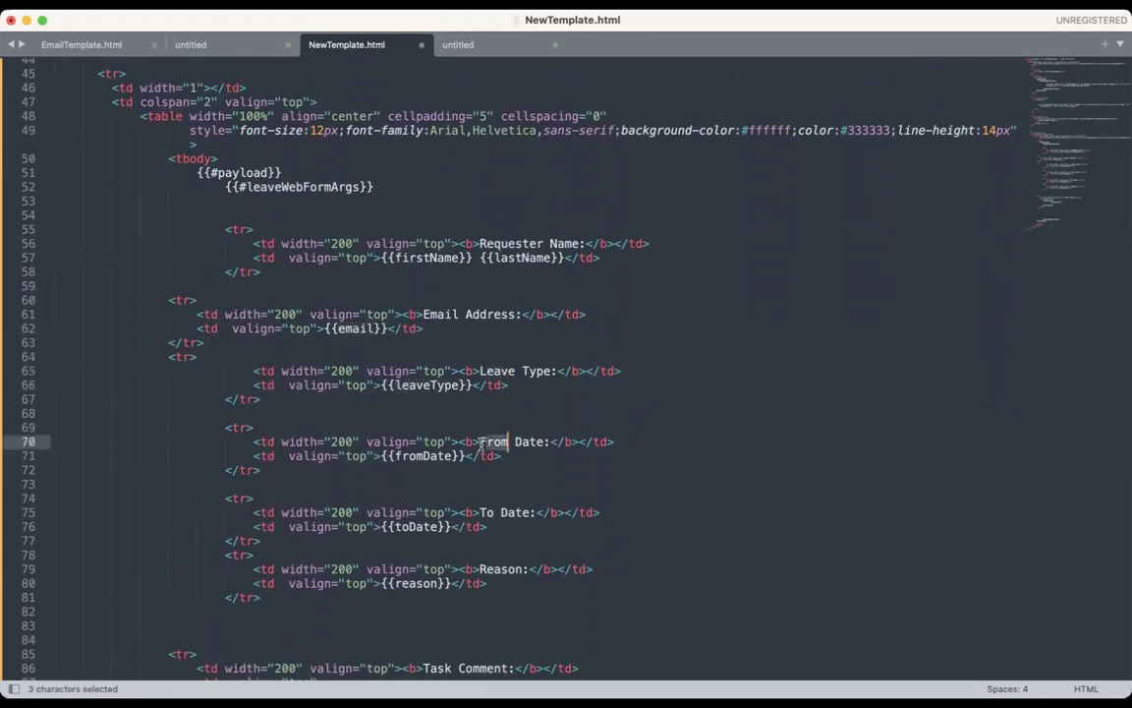
double_click(411, 455)
scroll(531, 455, "down", 3)
double_click(482, 420)
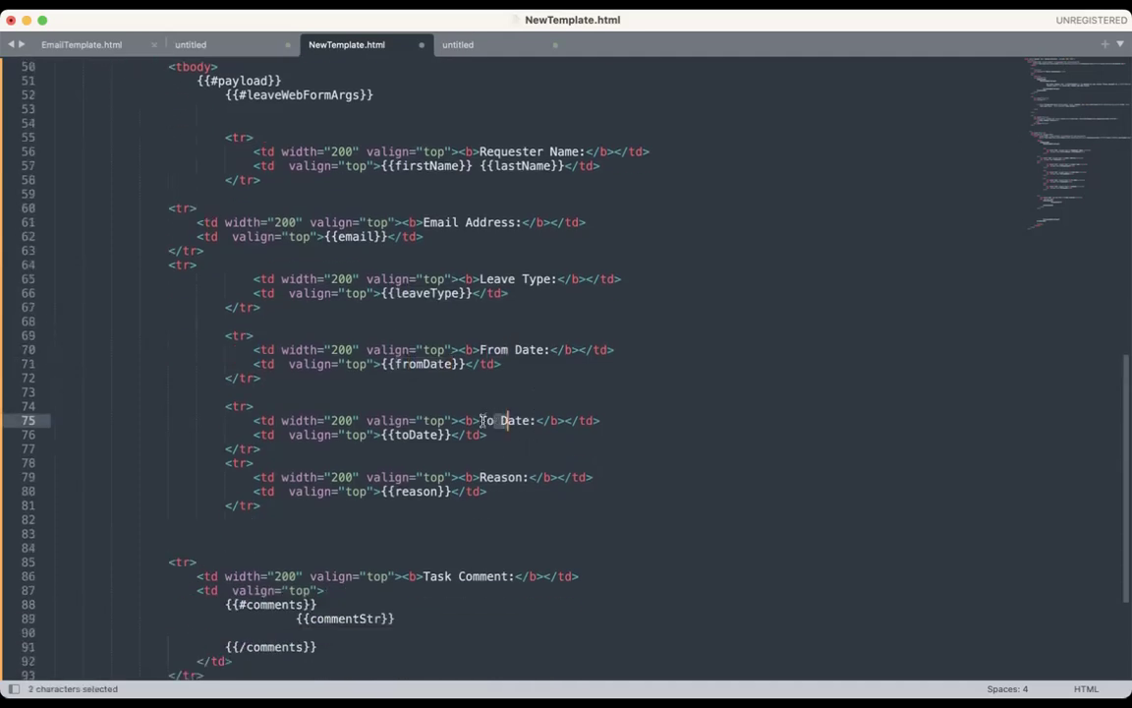
double_click(410, 435)
left_click(511, 477)
double_click(503, 477)
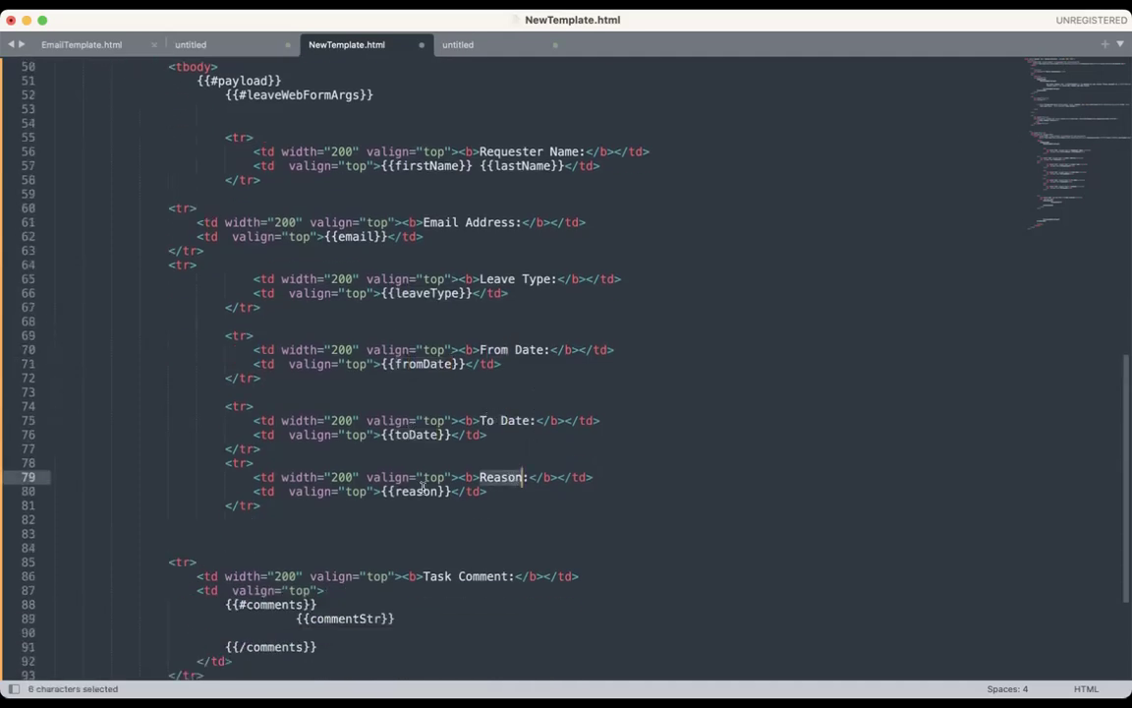
double_click(424, 491)
Step: Delete the Task Comment row and the leftover empty lines
scroll(505, 492, "down", 3)
left_click(481, 511)
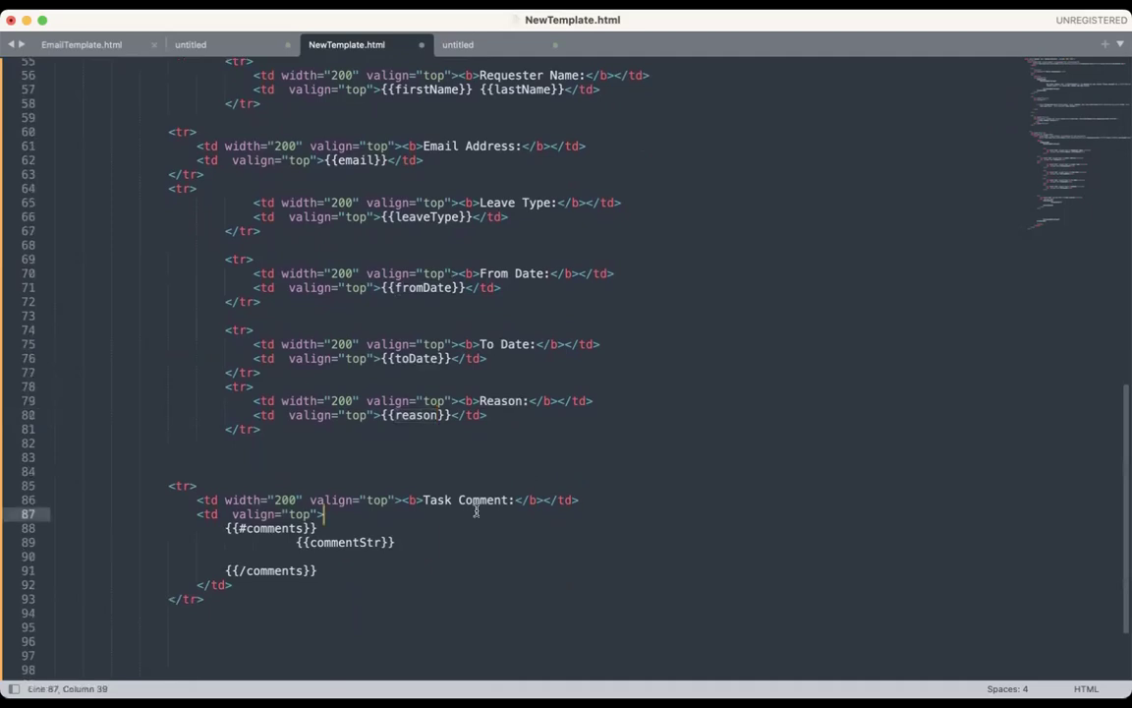
scroll(477, 510, "down", 2)
scroll(475, 510, "down", 1)
left_click(233, 534)
left_click_drag(154, 395, 295, 553)
key("BackSpace")
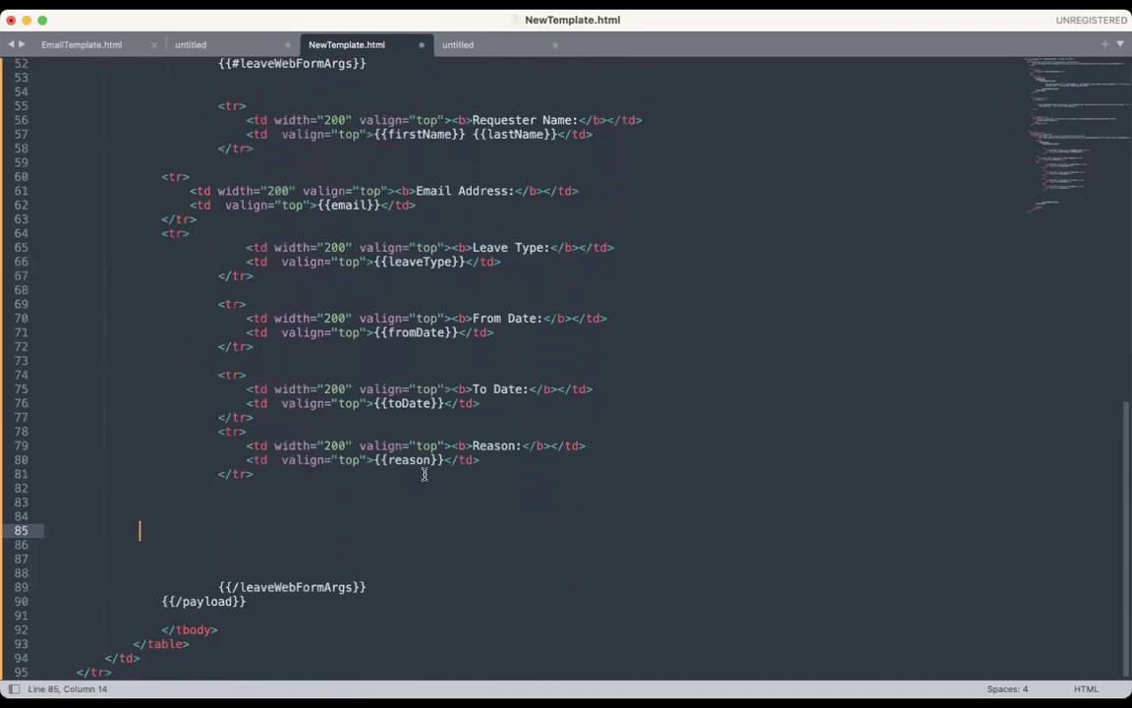
left_click_drag(218, 587, 264, 610)
left_click_drag(84, 502, 84, 573)
key("BackSpace")
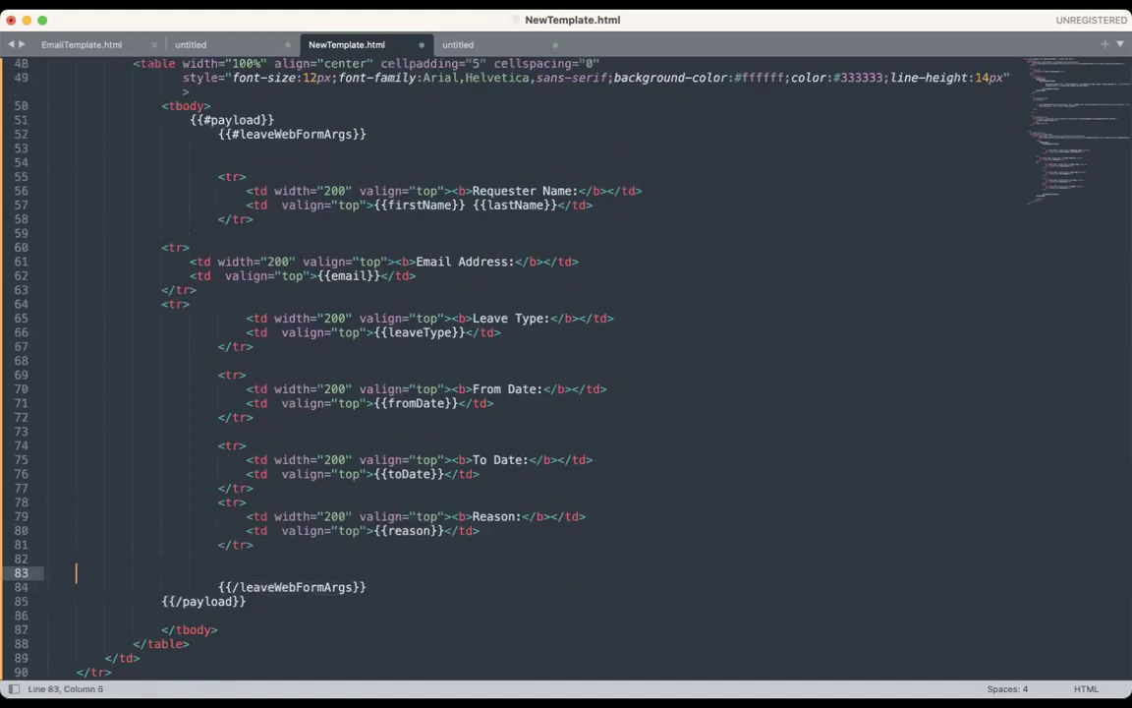
Step: Check the closing payload and leaveWebFormArgs markers and save NewTemplate.html
double_click(208, 602)
double_click(291, 586)
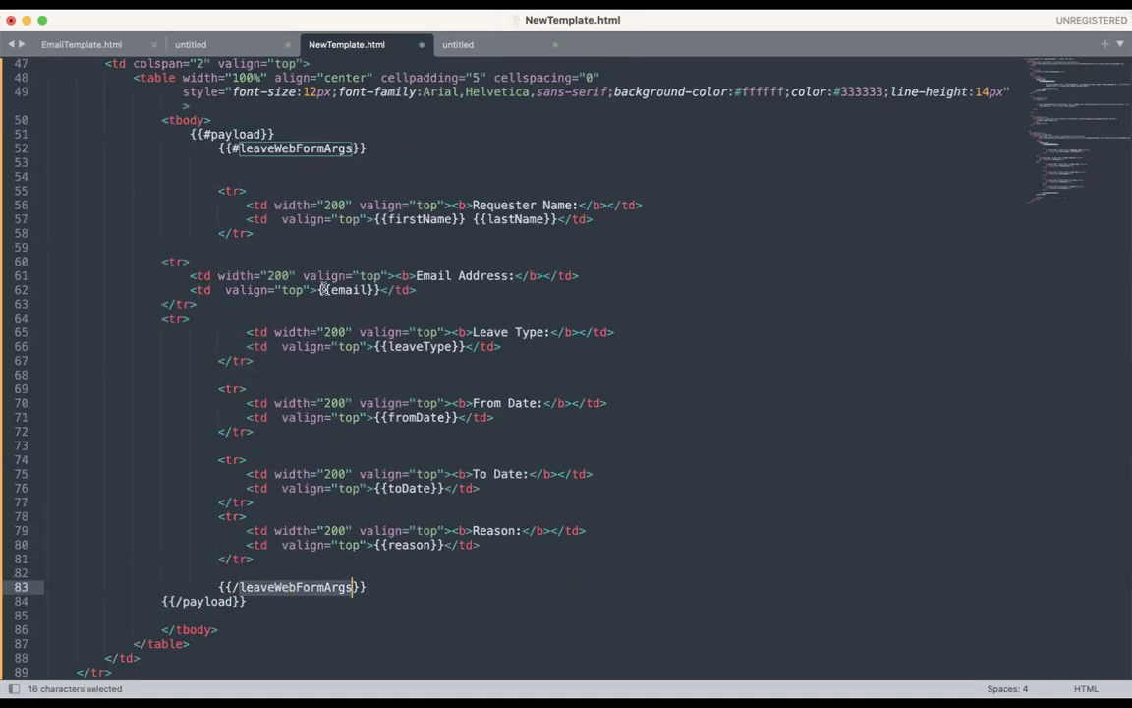
left_click_drag(210, 177, 483, 551)
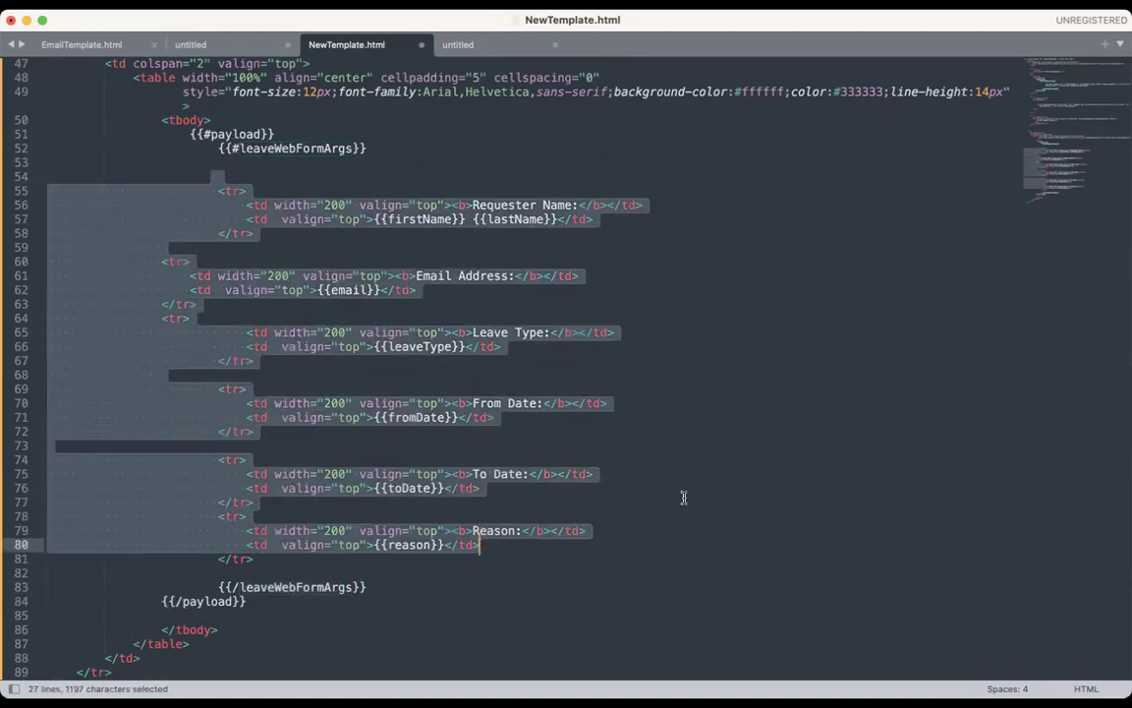
left_click(684, 499)
key("super+s")
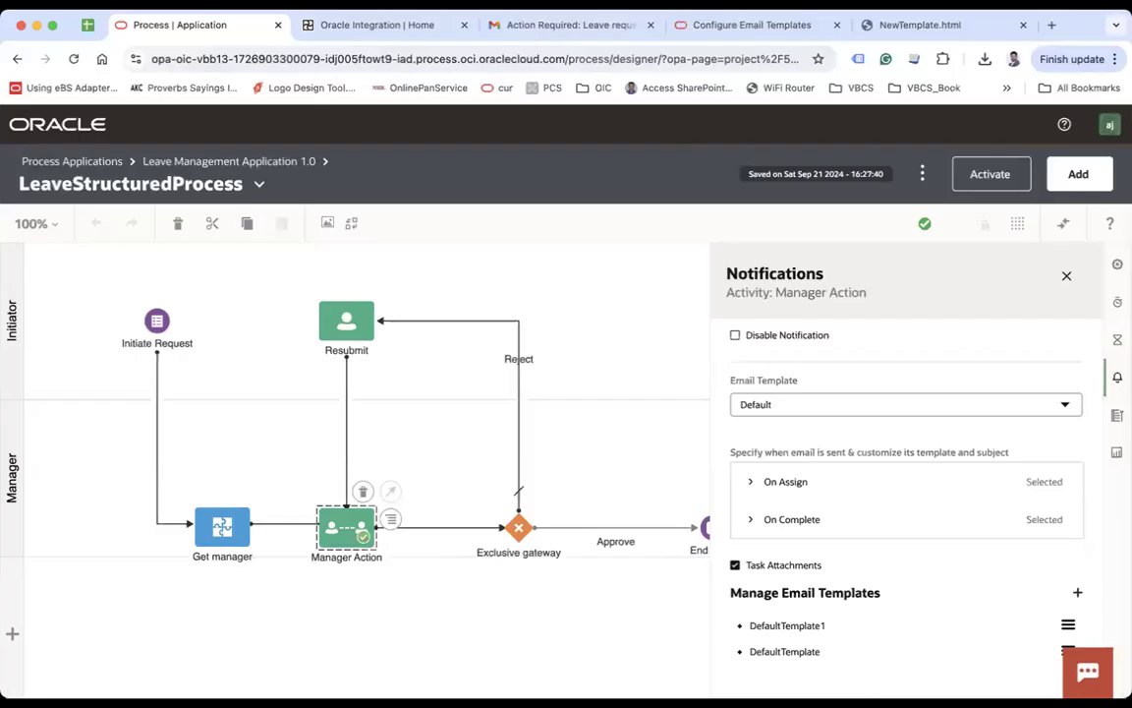
left_click(920, 25)
Step: Reload the rendered NewTemplate.html and go back to the leave process designer
left_click(382, 58)
key("Return")
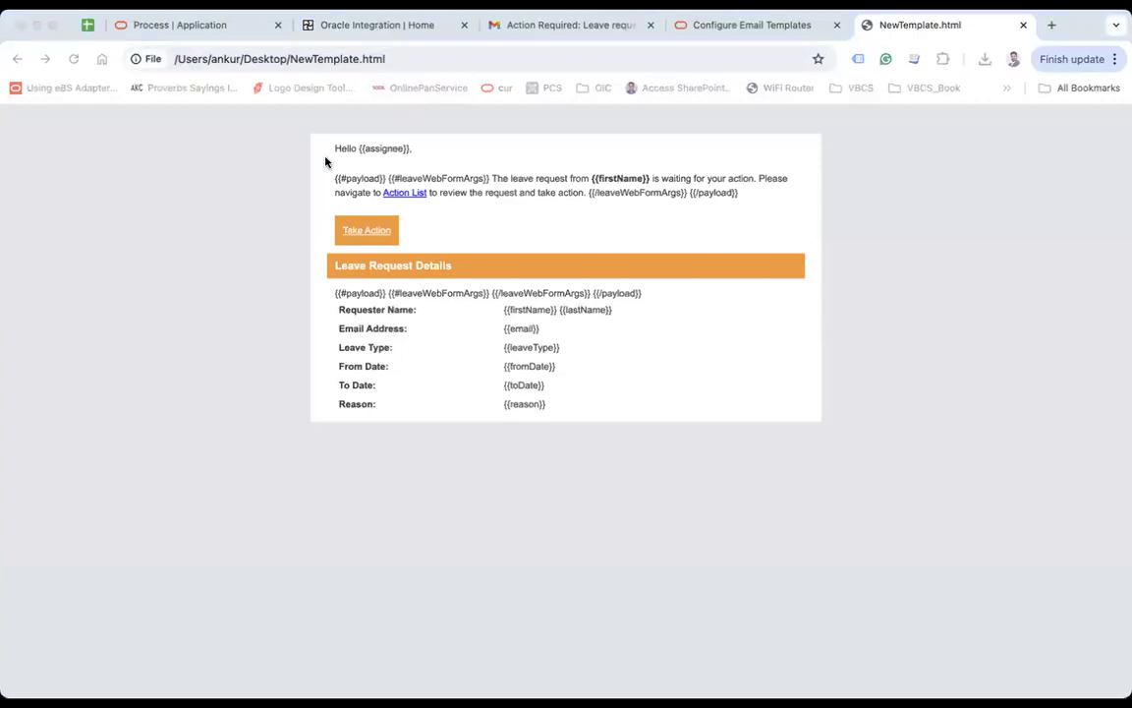
left_click(180, 24)
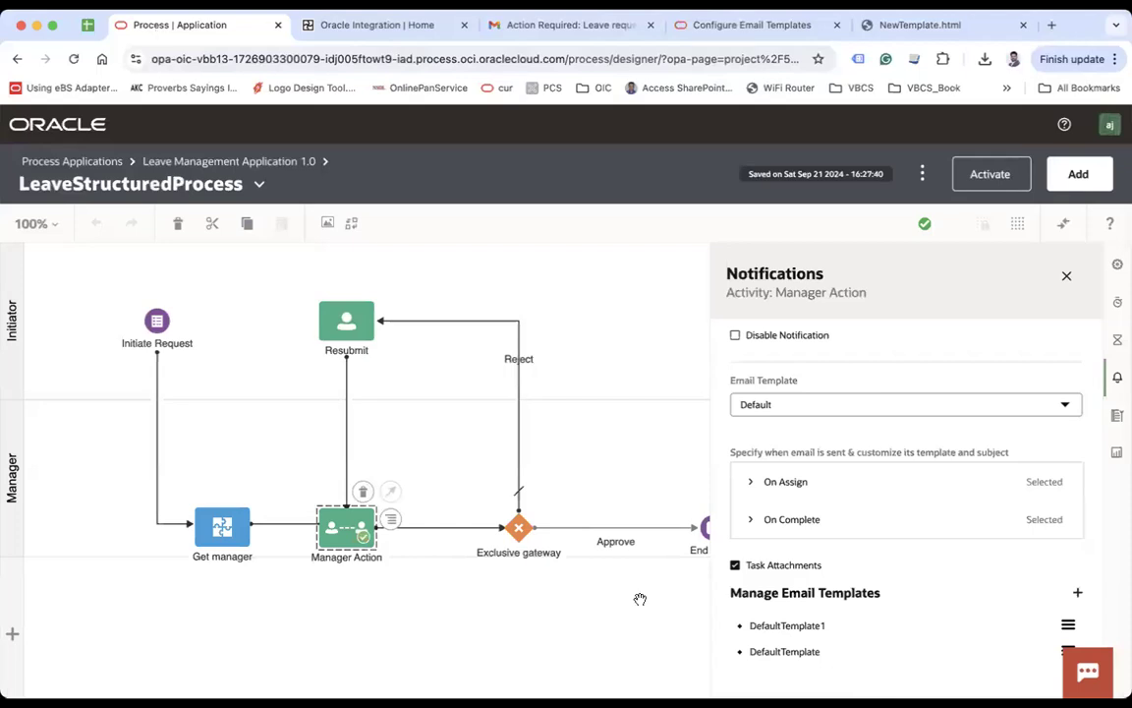
Step: Edit the DefaultTemplate1 email template and rename it CustomEmailTemplate
left_click(1068, 626)
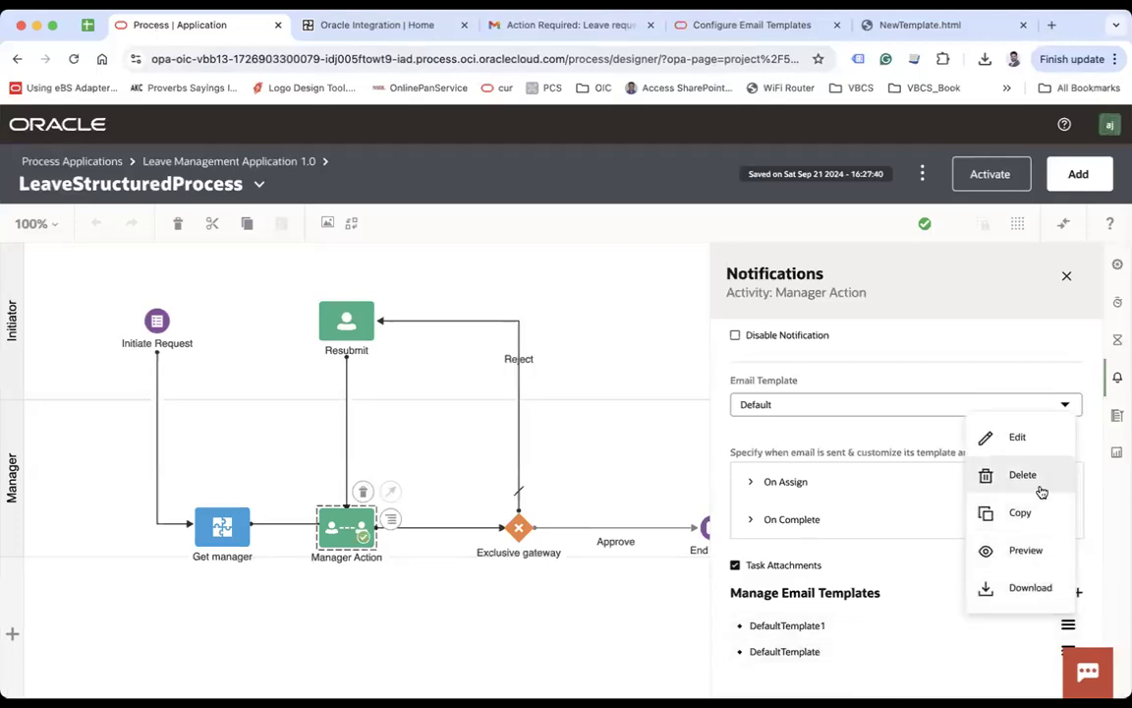
left_click(987, 435)
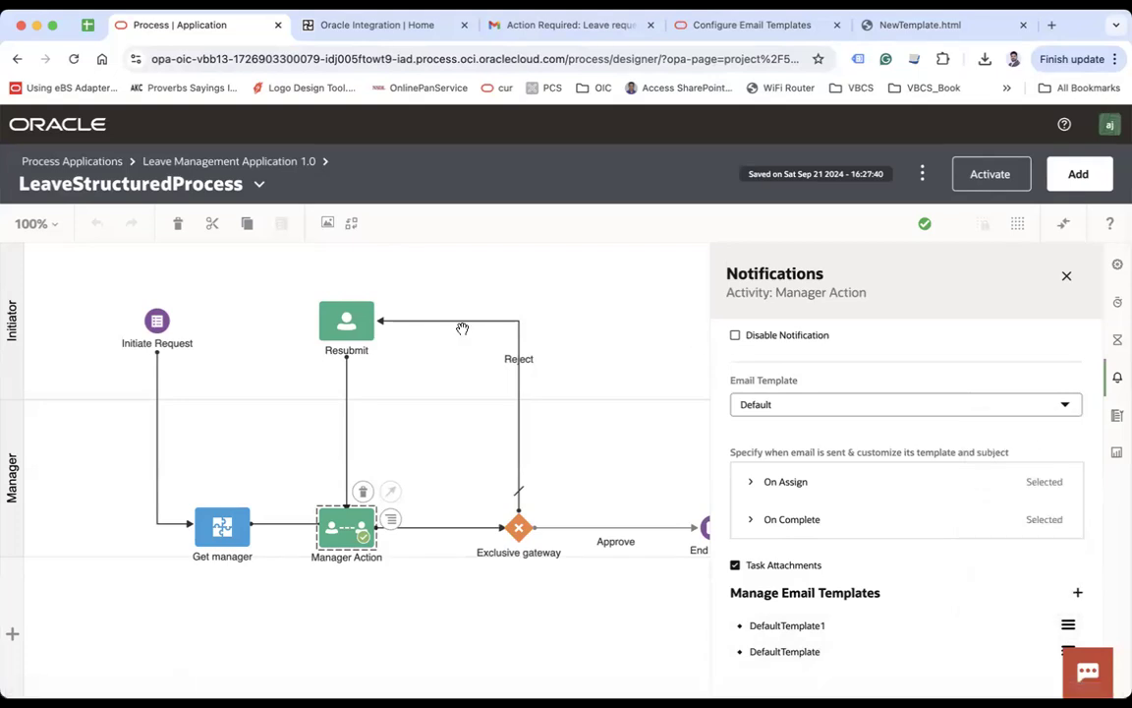
left_click(206, 359)
key("ctrl+a")
type("CustomEmailTemp")
left_click(247, 543)
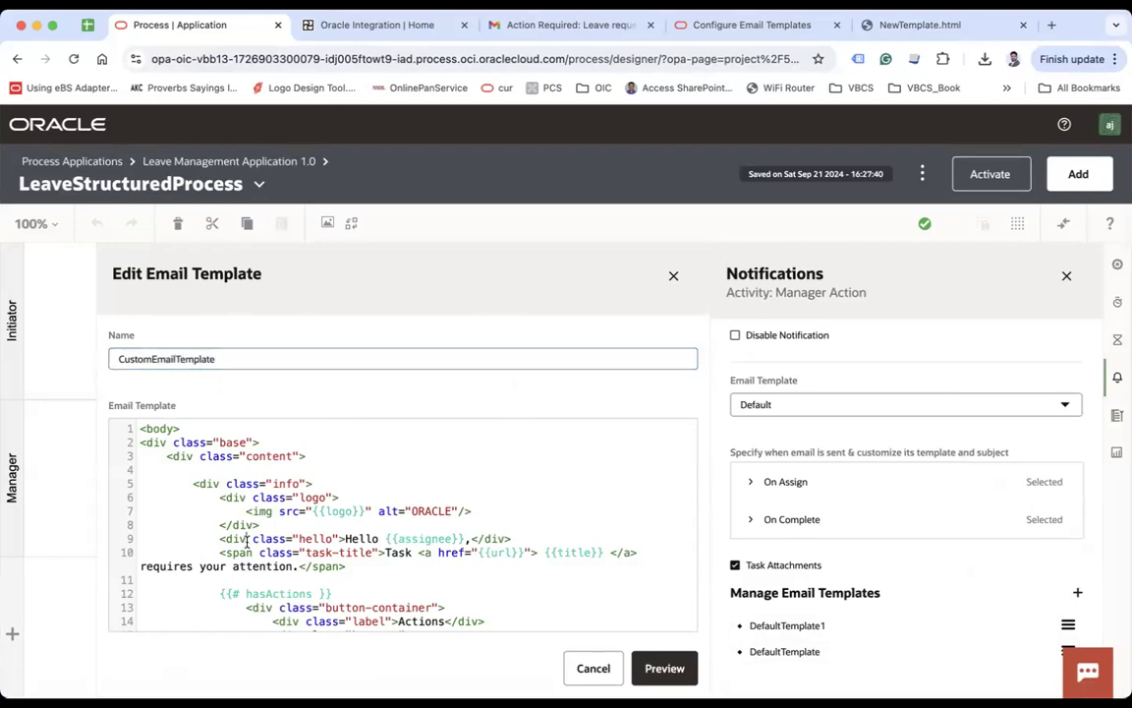
Step: Replace the template code with the new leave-request HTML, preview it and save
key("ctrl+a")
key("BackSpace")
key("ctrl+v")
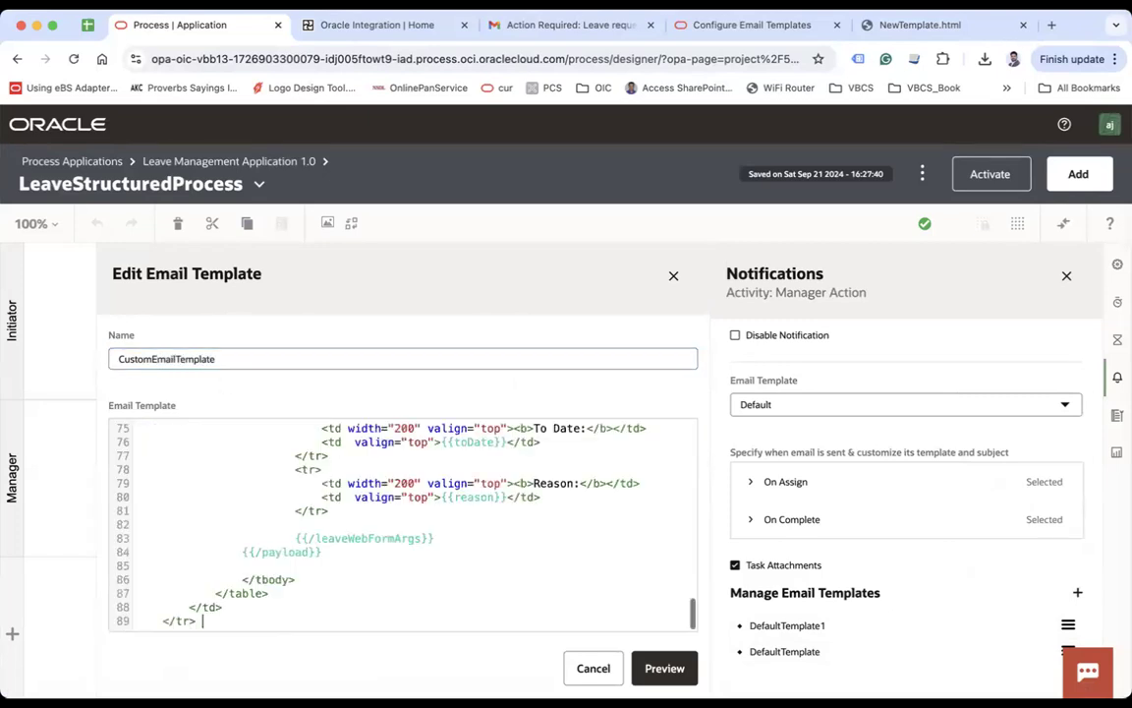
left_click(663, 668)
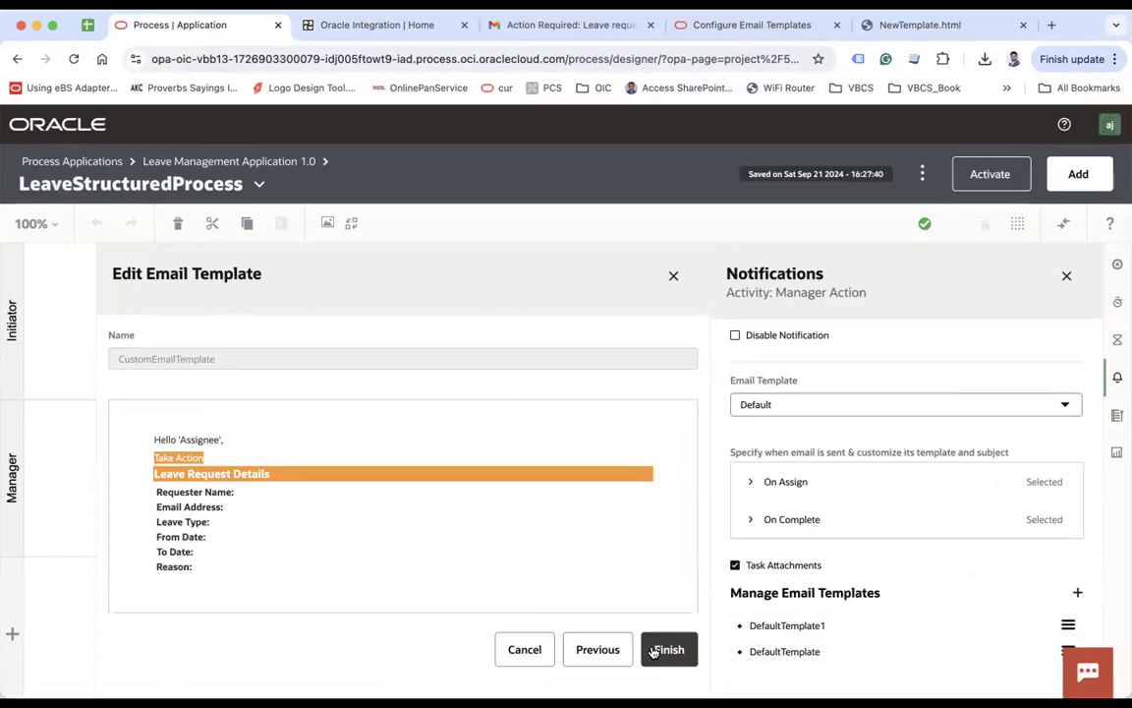
left_click(669, 650)
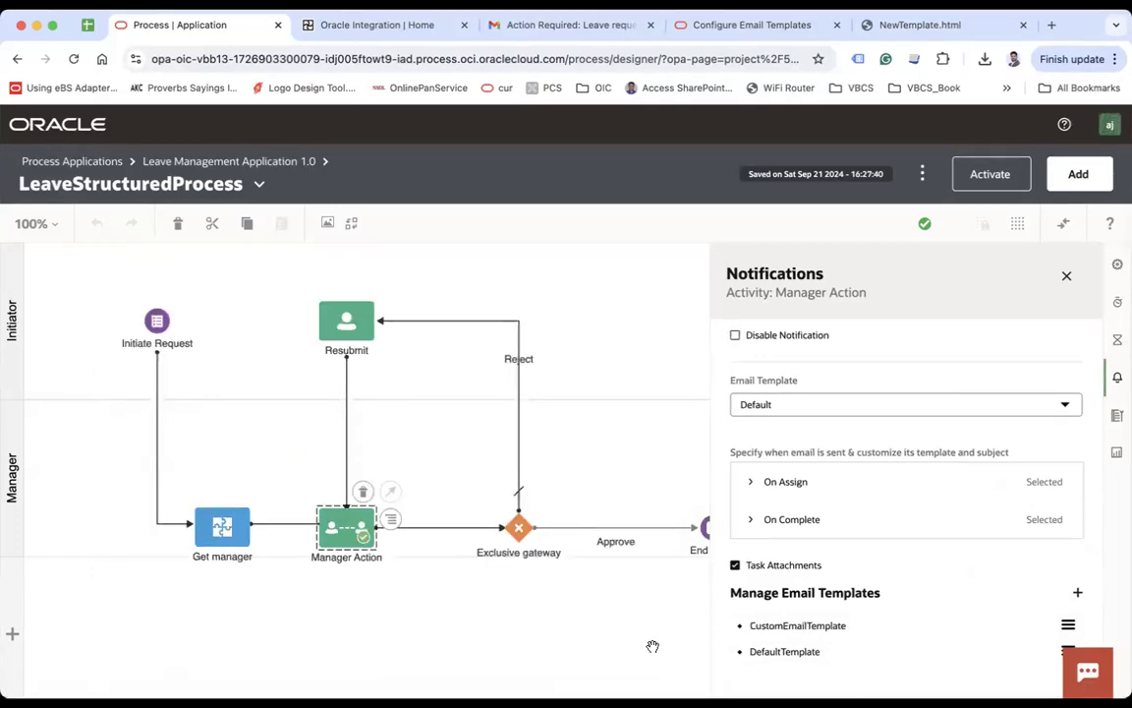
left_click(1067, 625)
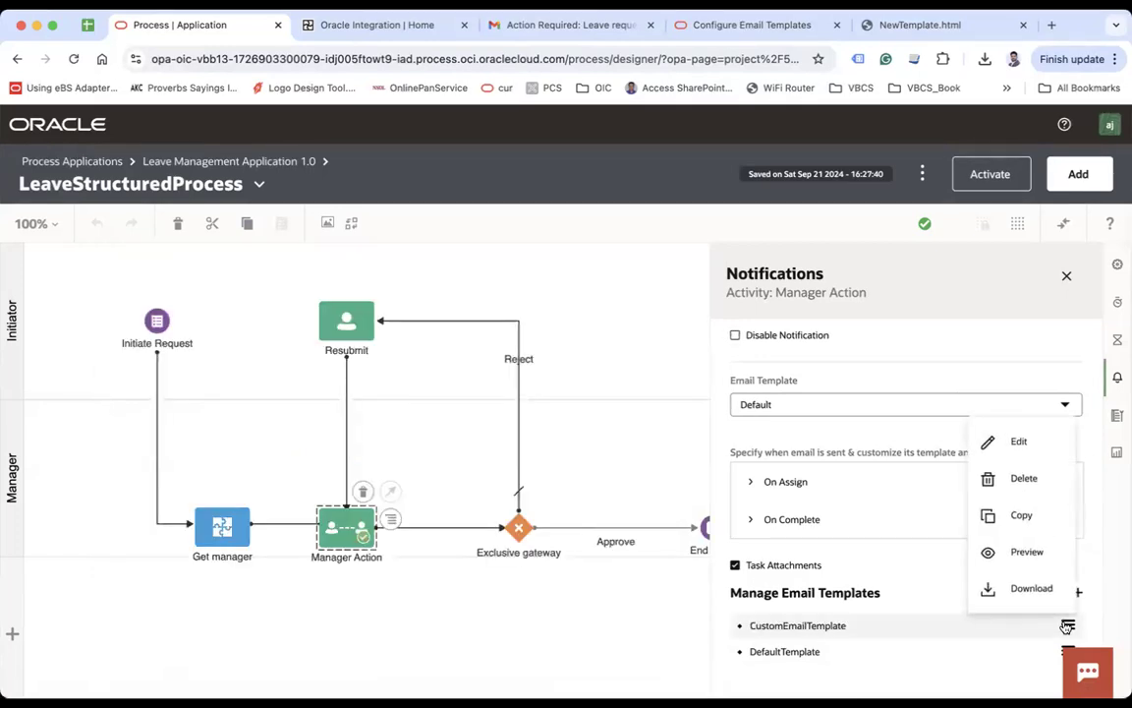
Step: Edit CustomEmailTemplate and inspect the {{#payload}} block and the table start in its code
left_click(1018, 437)
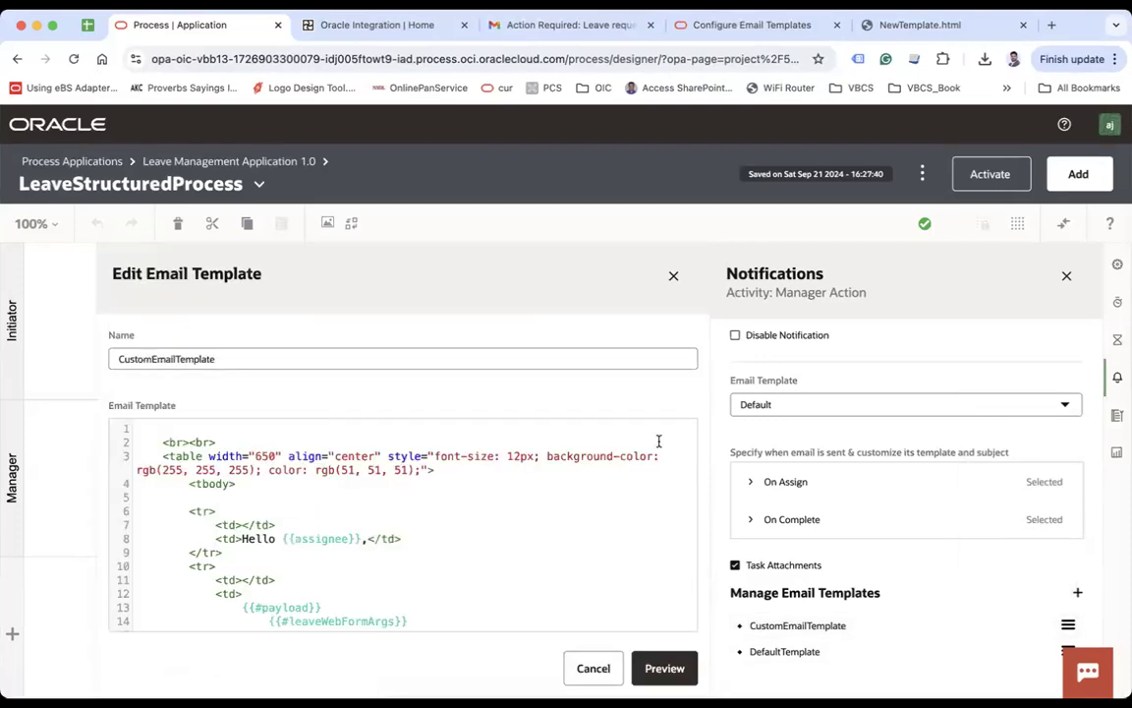
scroll(469, 563, "down", 7)
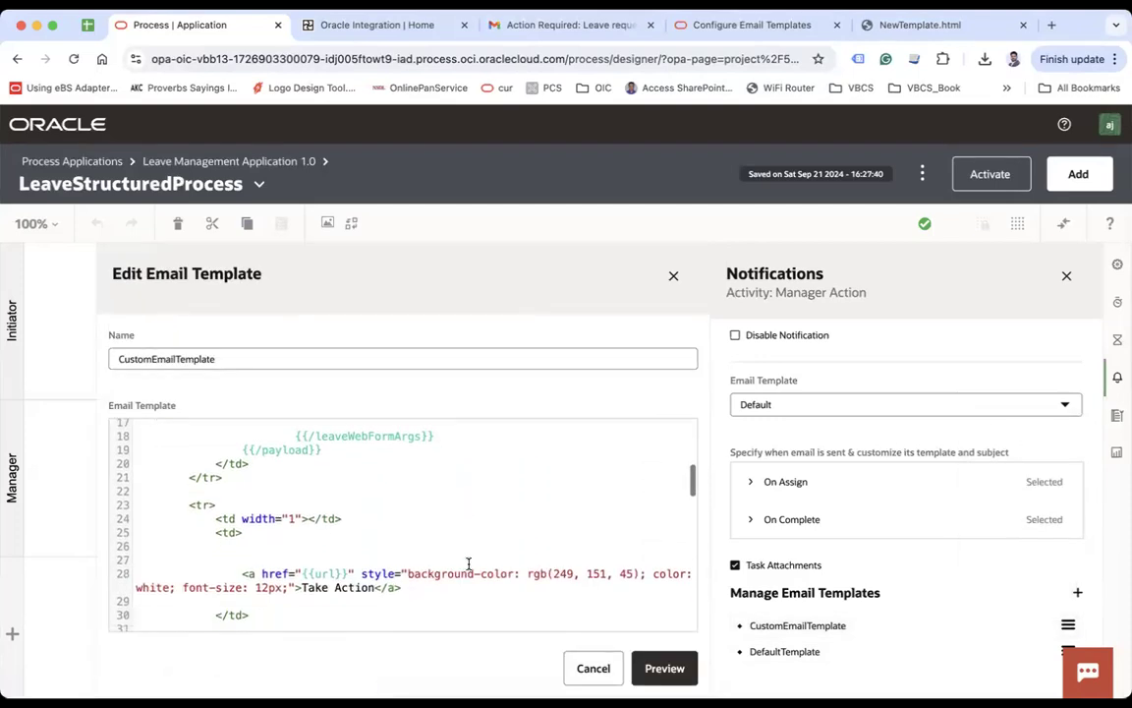
scroll(469, 563, "down", 7)
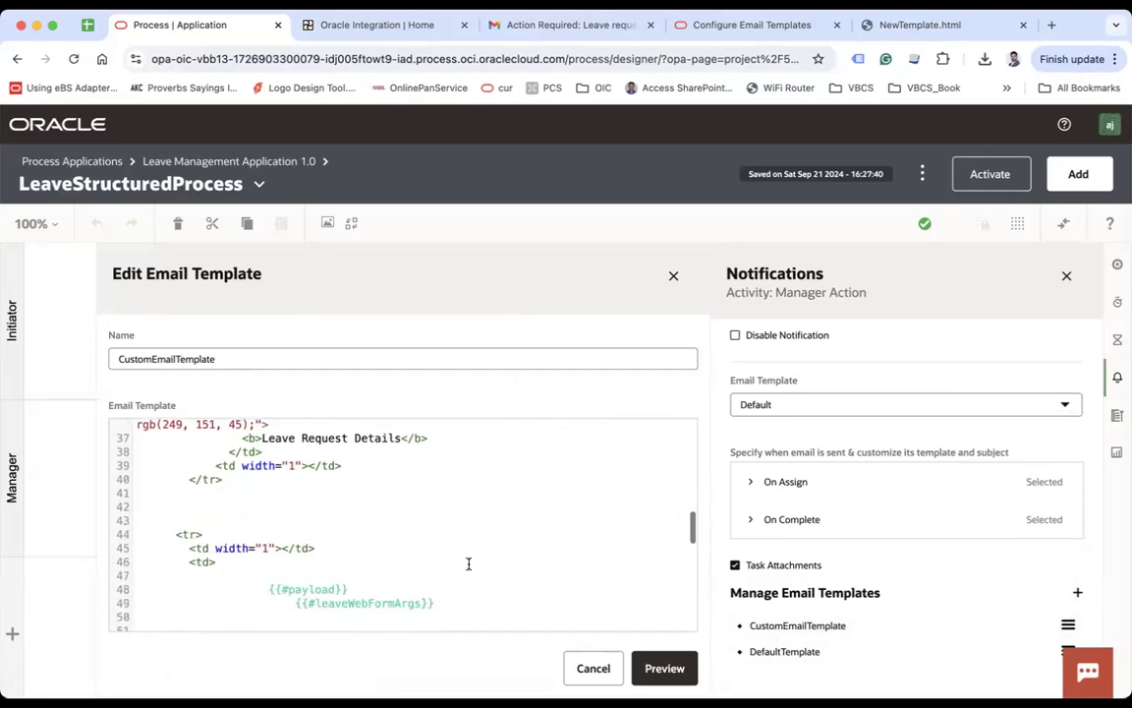
scroll(468, 563, "down", 2)
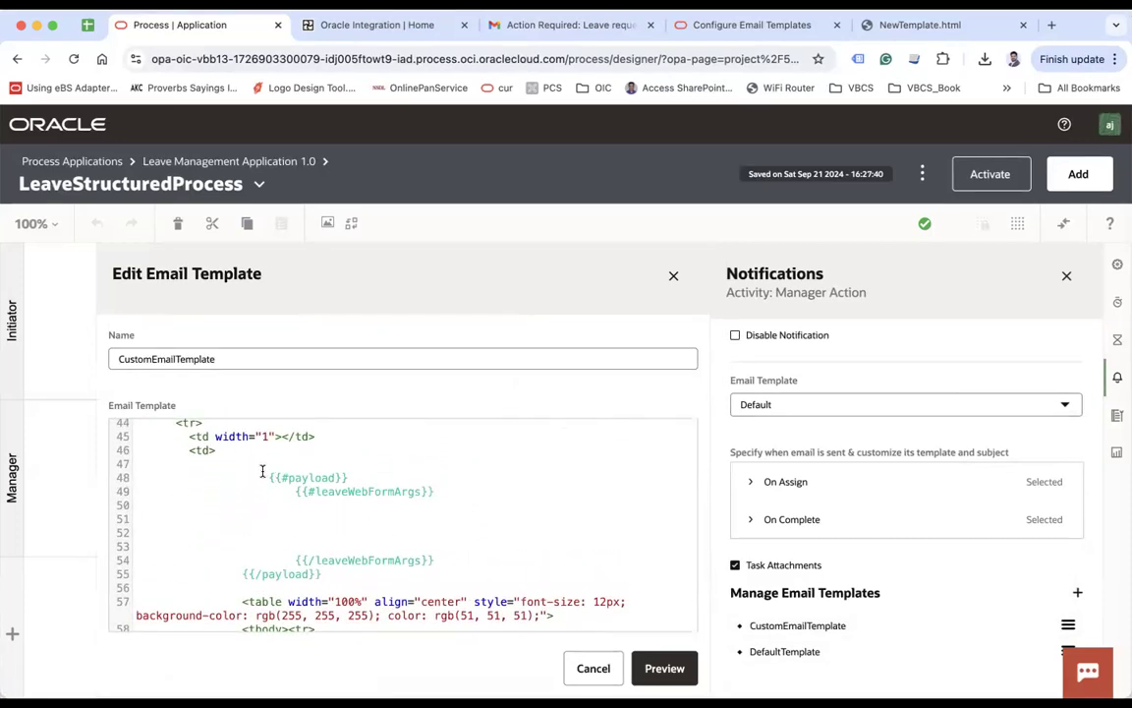
left_click_drag(268, 477, 322, 574)
left_click(370, 529)
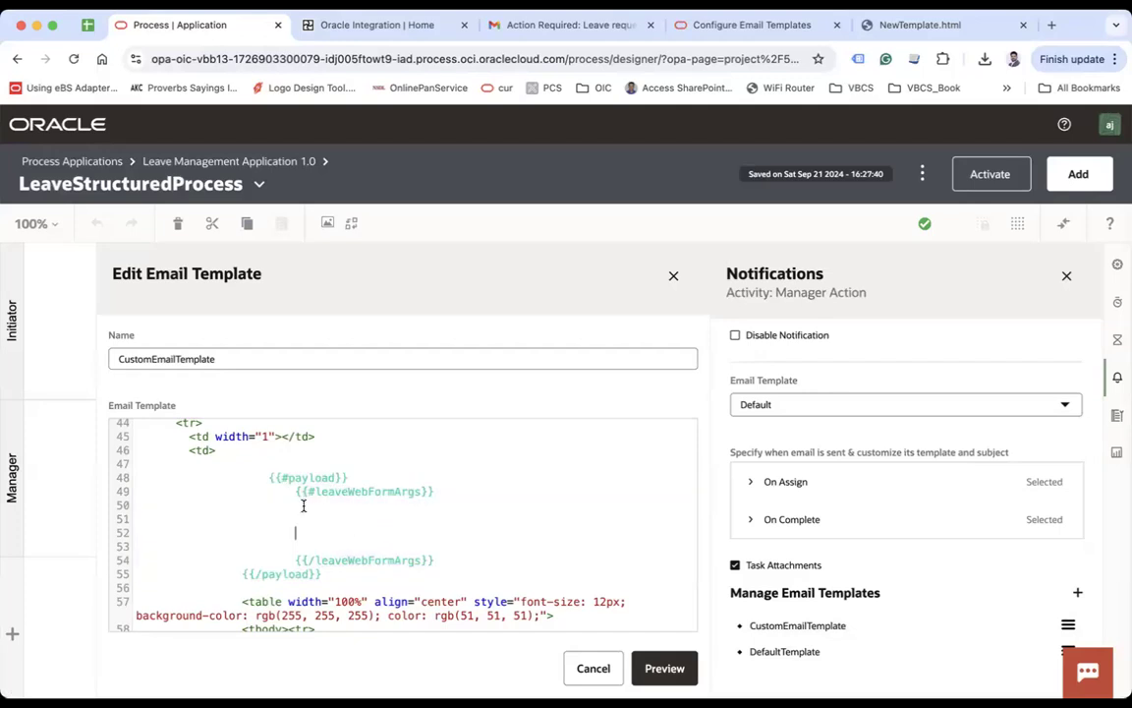
left_click(253, 599)
scroll(295, 505, "down", 3)
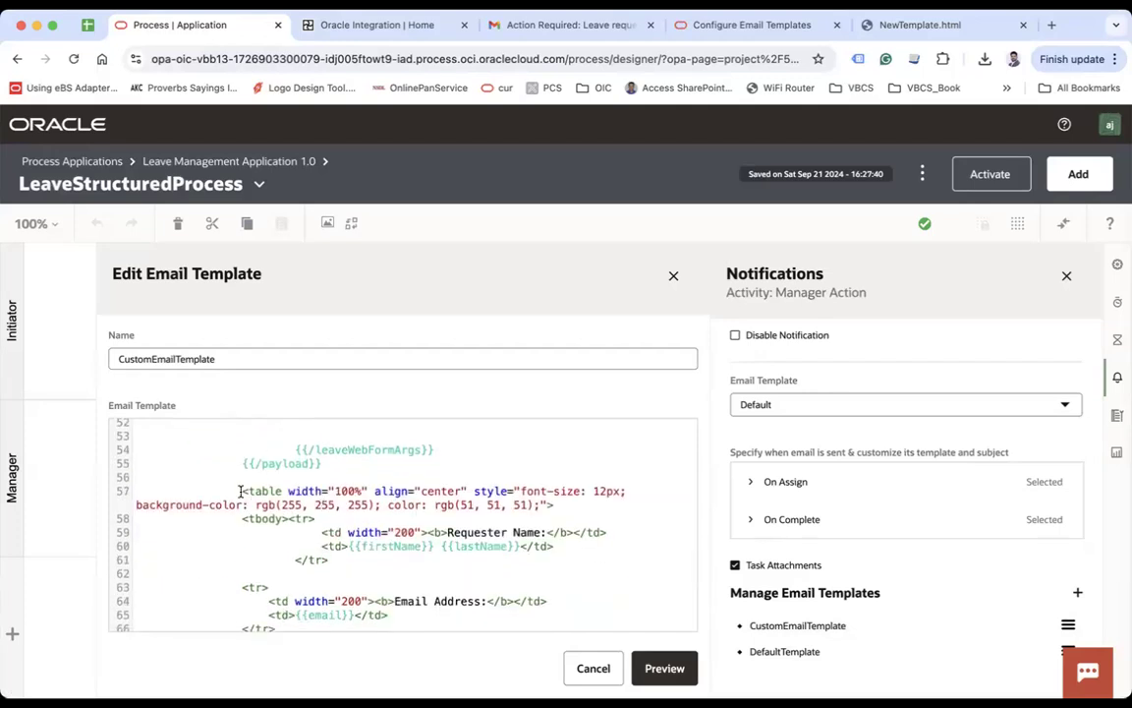
scroll(239, 491, "up", 4)
left_click(271, 530)
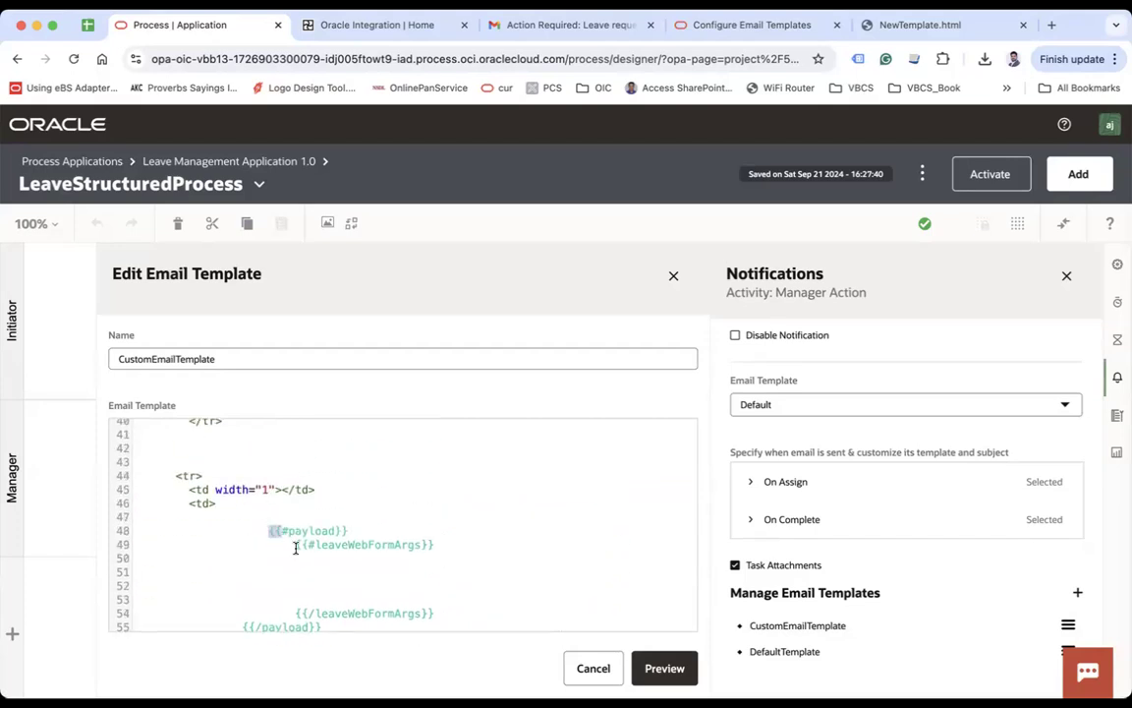
left_click(318, 591, "shift")
scroll(365, 560, "down", 3)
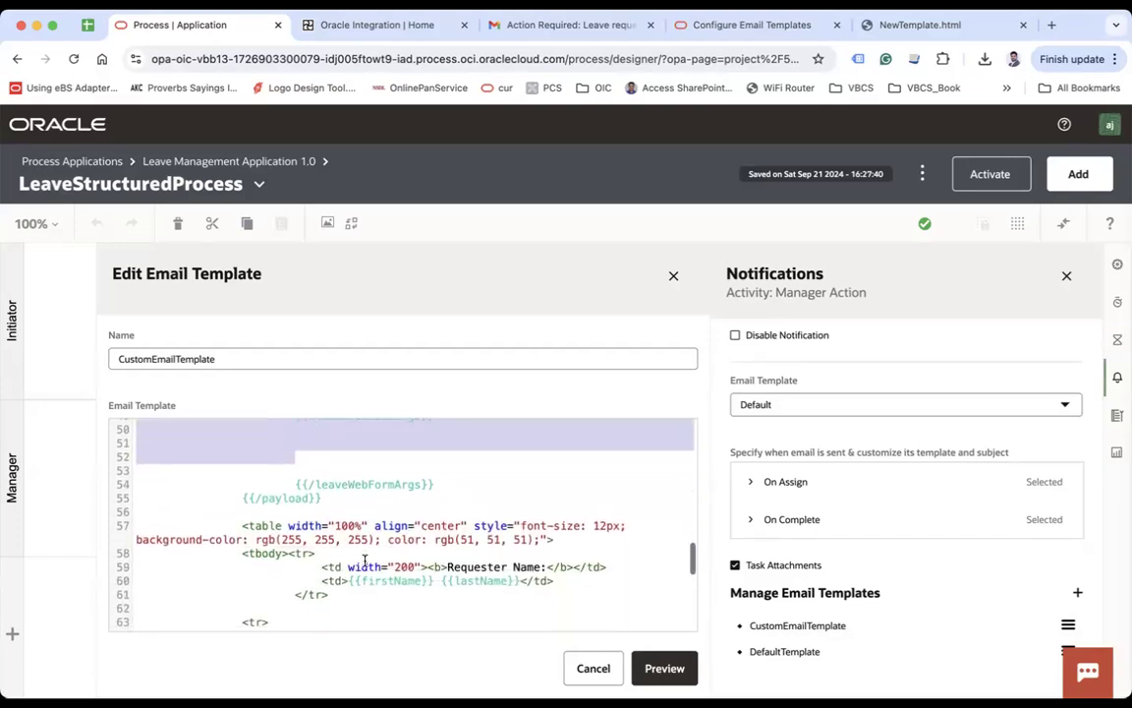
left_click(245, 526)
scroll(357, 531, "down", 2)
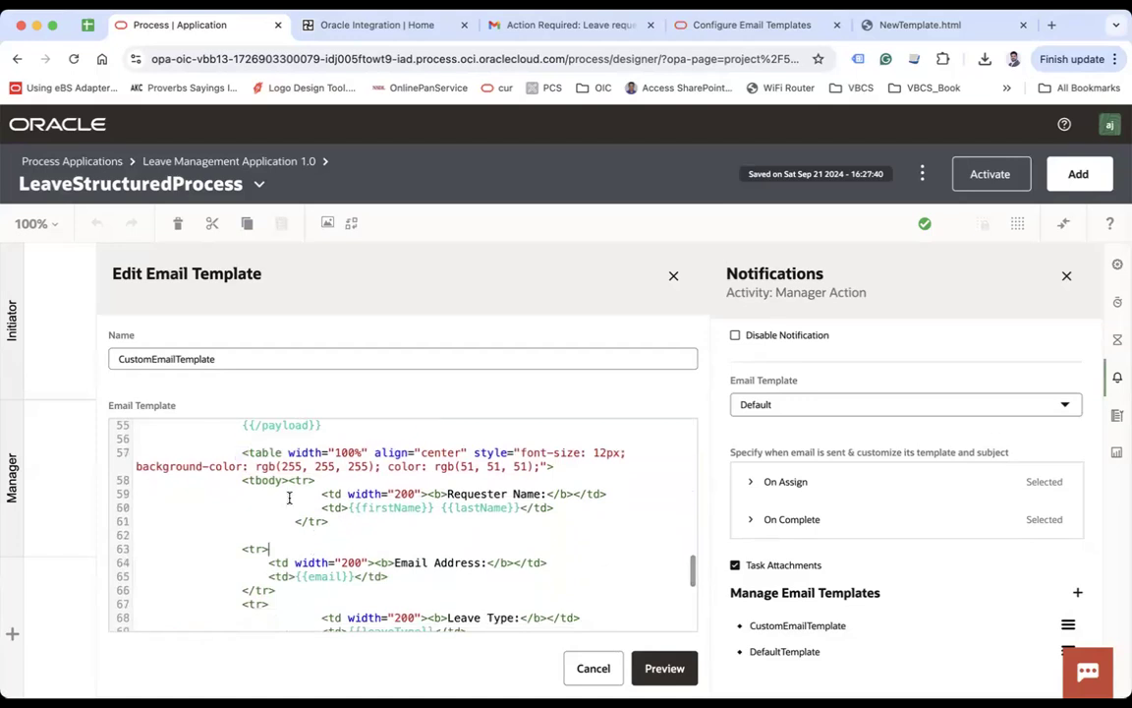
scroll(346, 493, "down", 6)
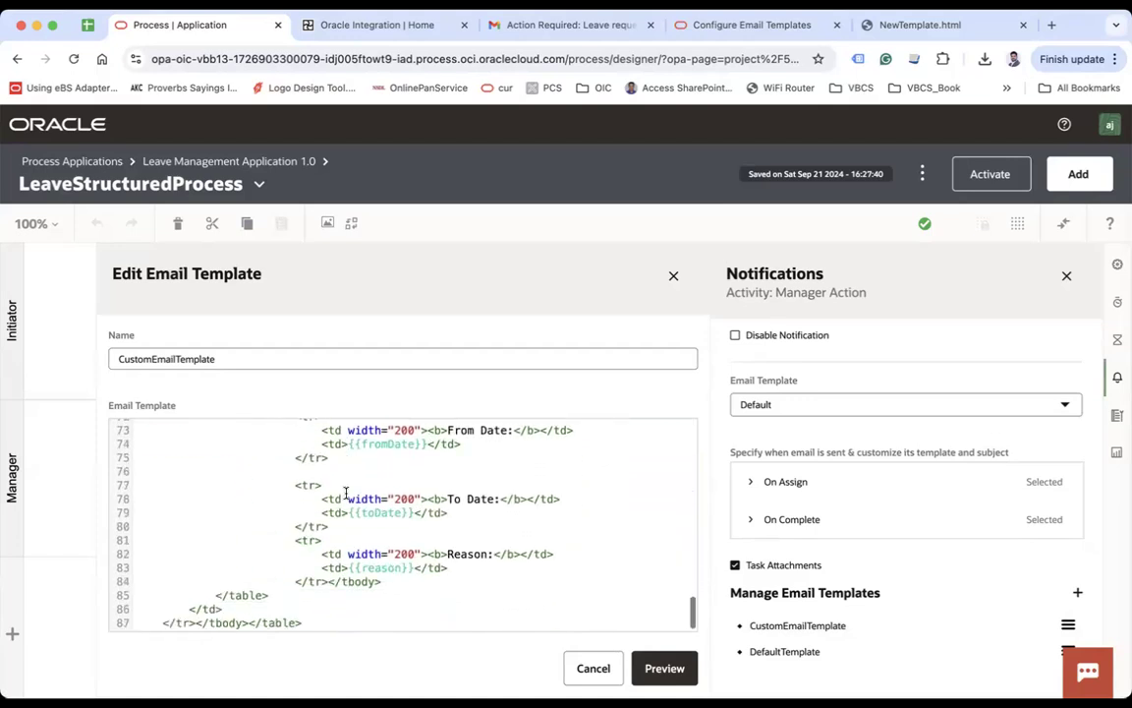
Step: Paste the revised HTML with the table inside {{#payload}}, preview it and finish
key("super+a")
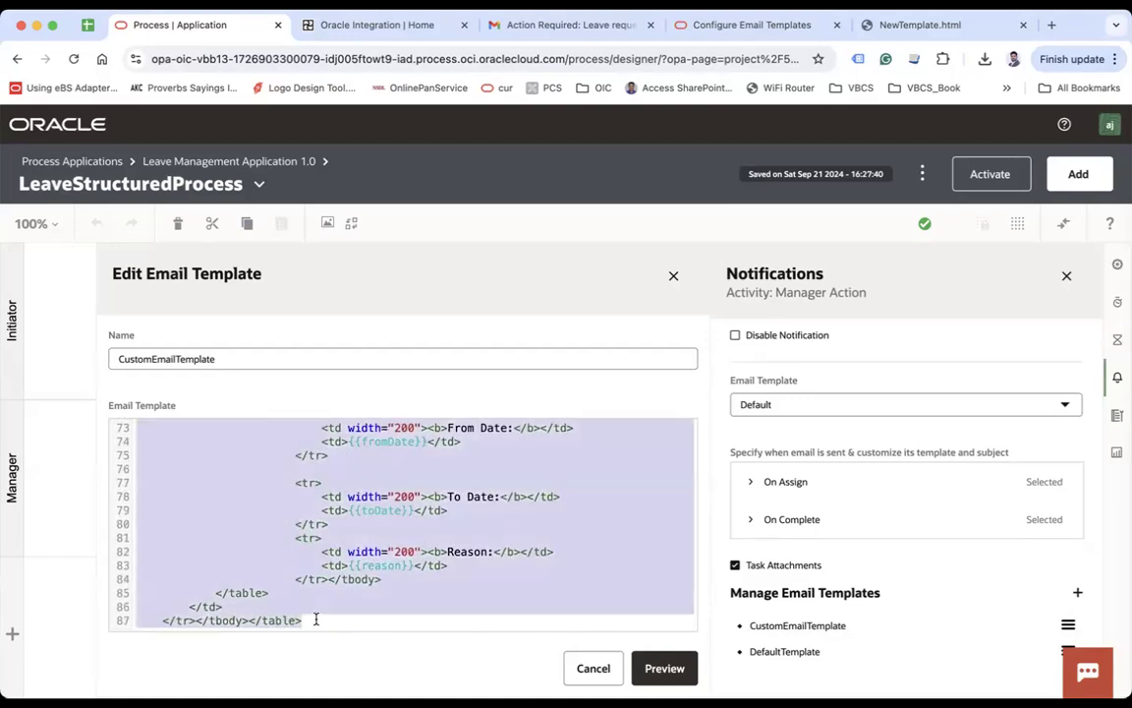
key("super+v")
scroll(378, 570, "up", 2)
left_click(355, 606)
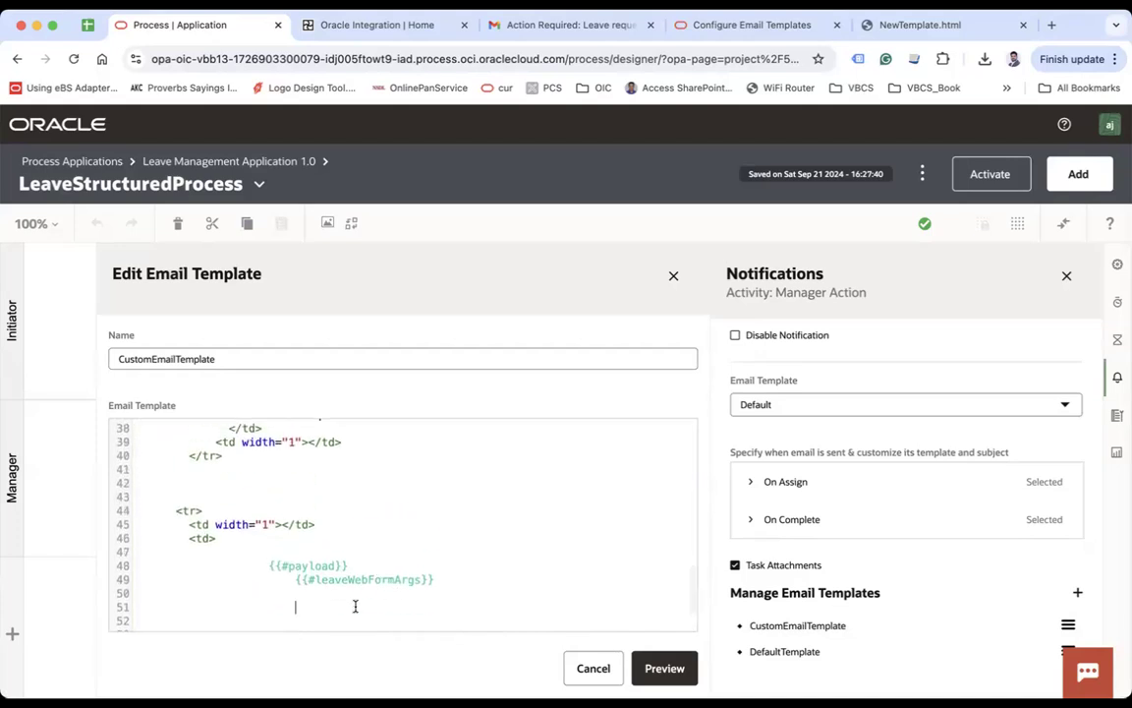
scroll(354, 606, "down", 10)
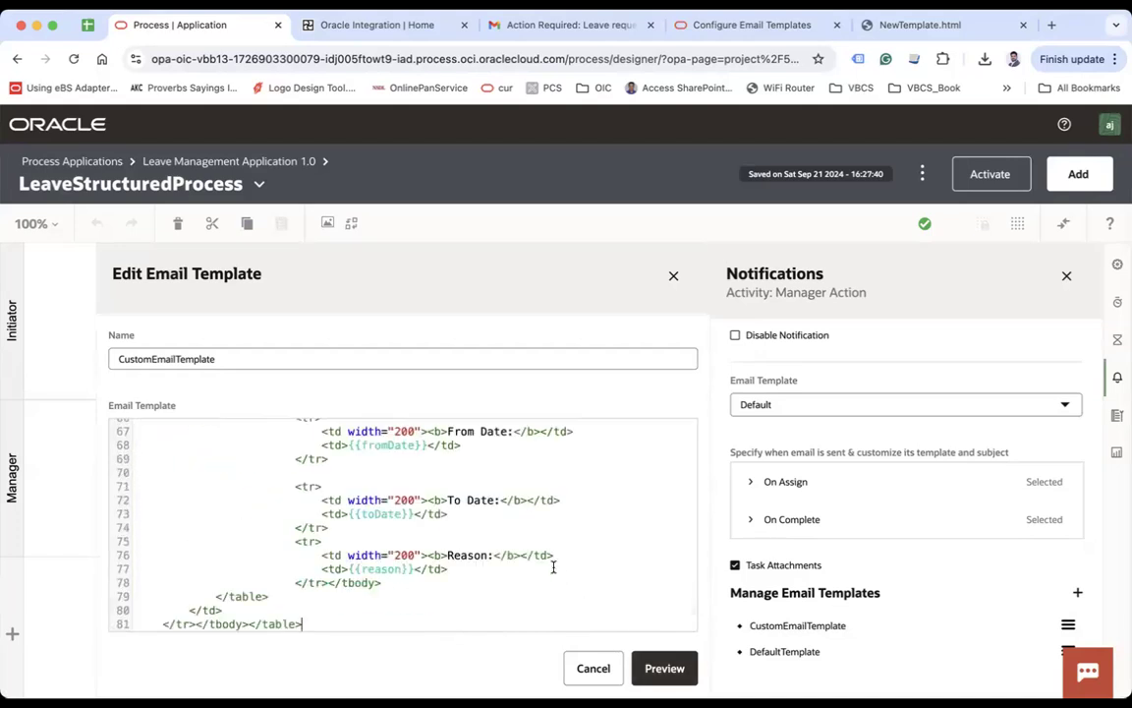
scroll(557, 566, "down", 2)
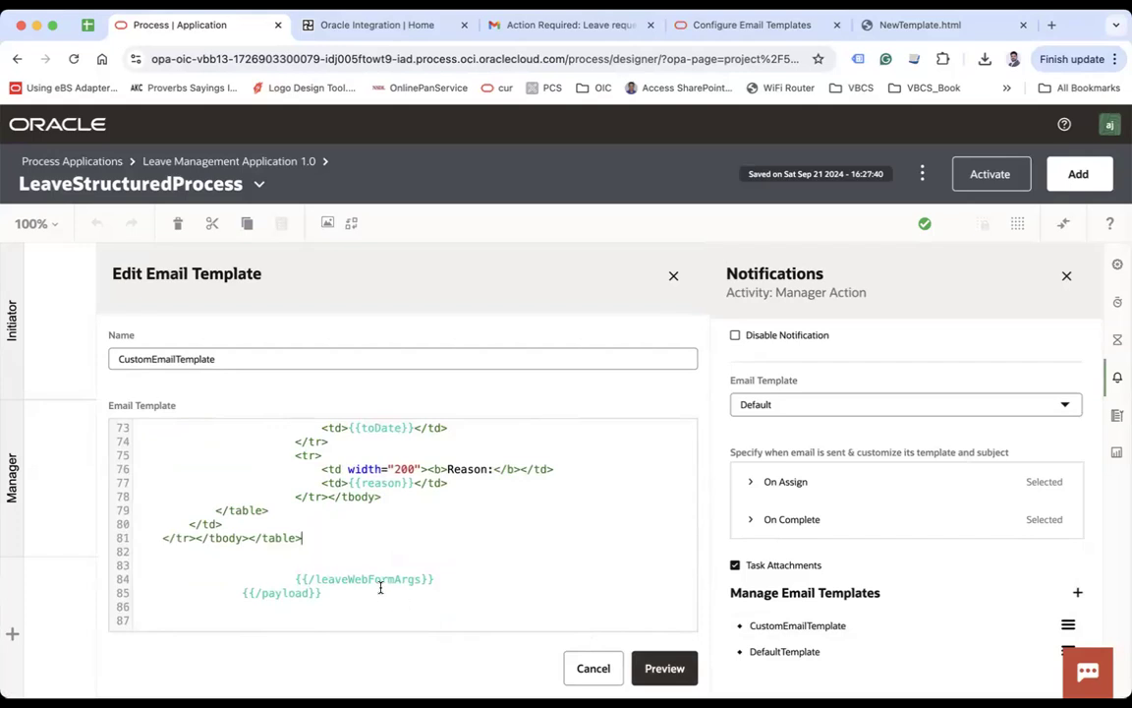
left_click_drag(298, 577, 320, 593)
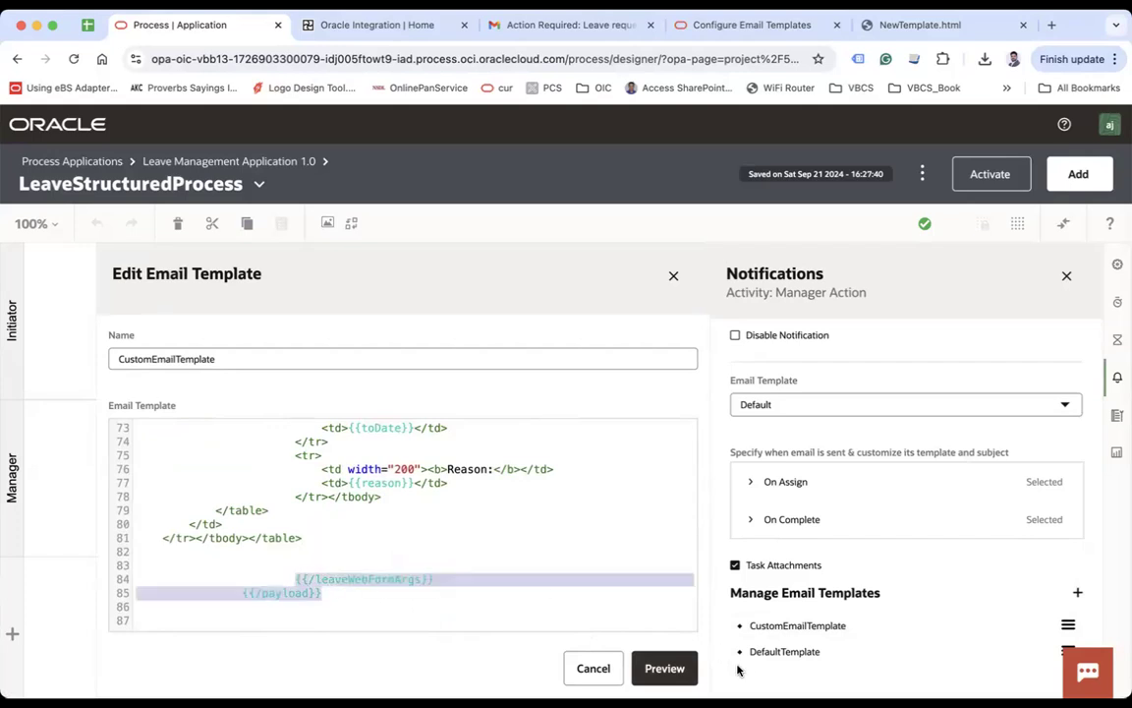
left_click(663, 669)
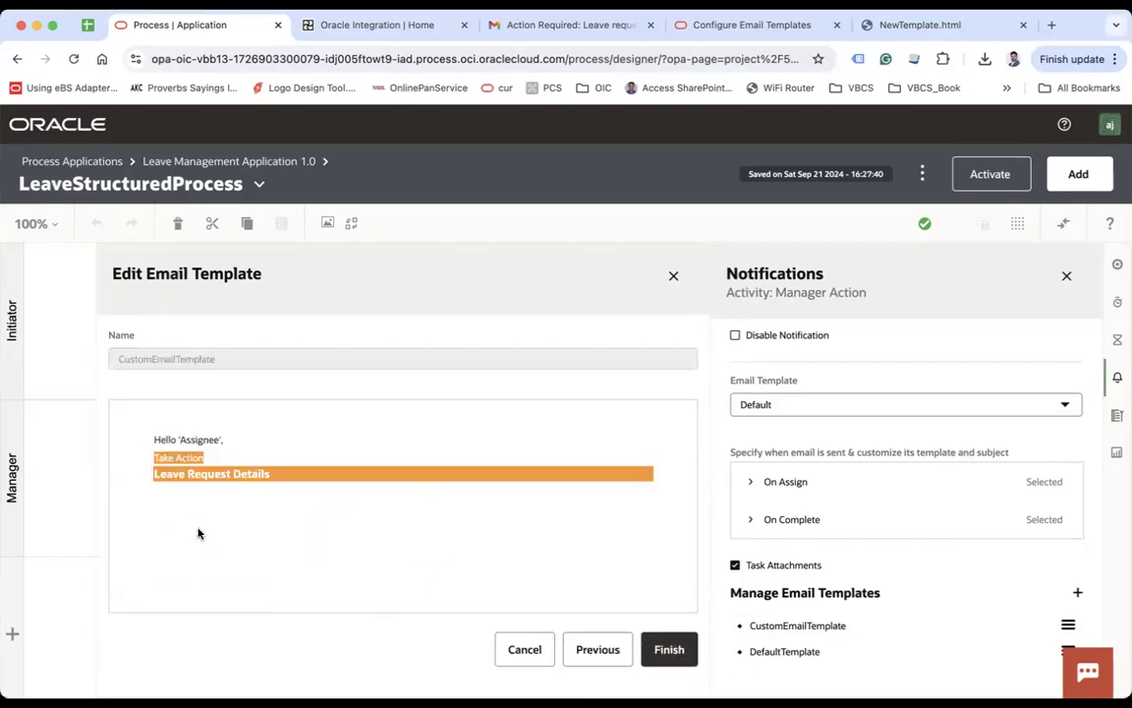
left_click(669, 649)
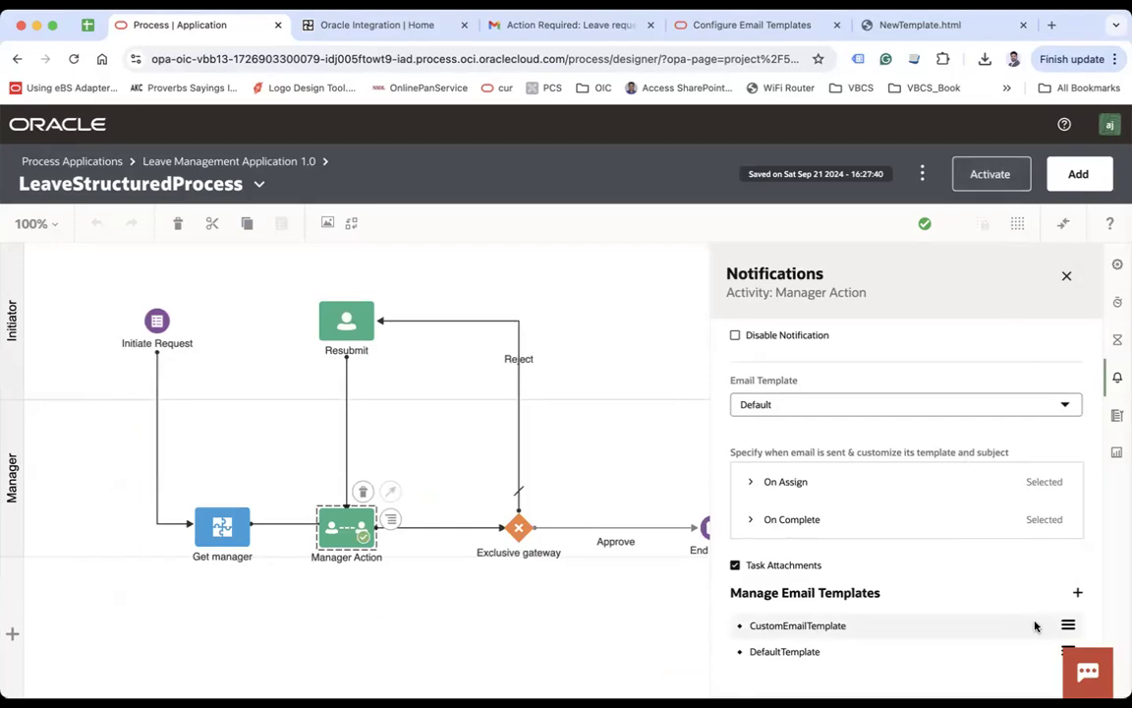
Step: Deactivate and purge version 1.0 of the Leave Management Application
left_click(1012, 177)
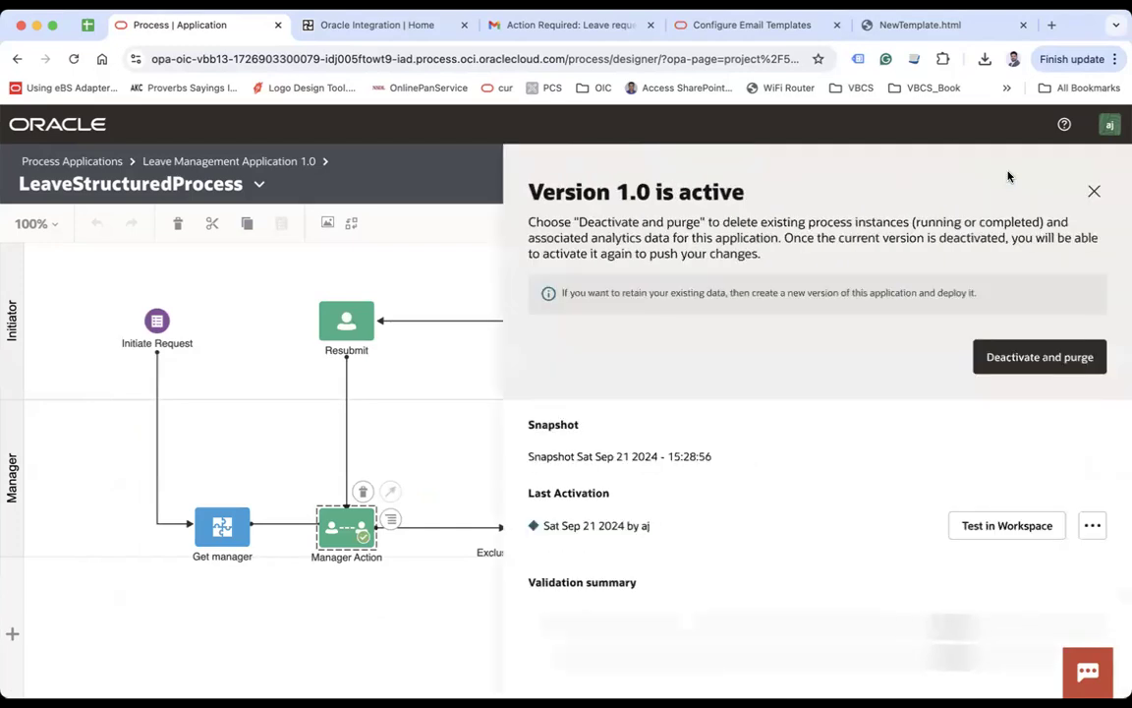
left_click(1042, 357)
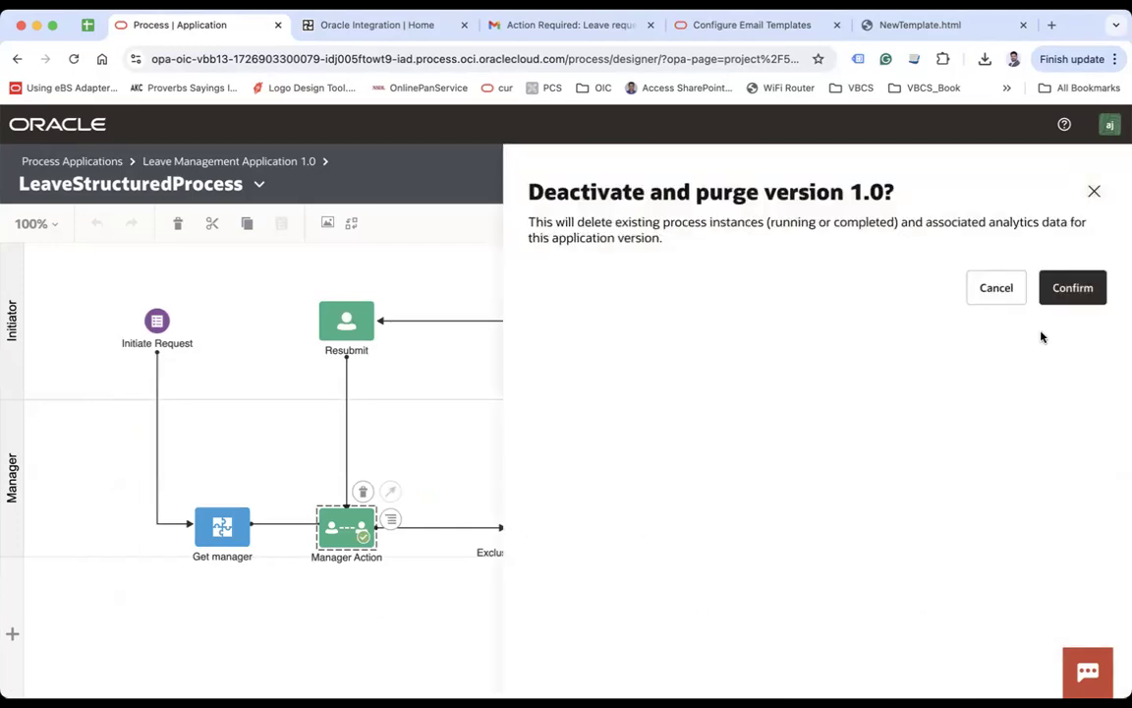
left_click(1094, 193)
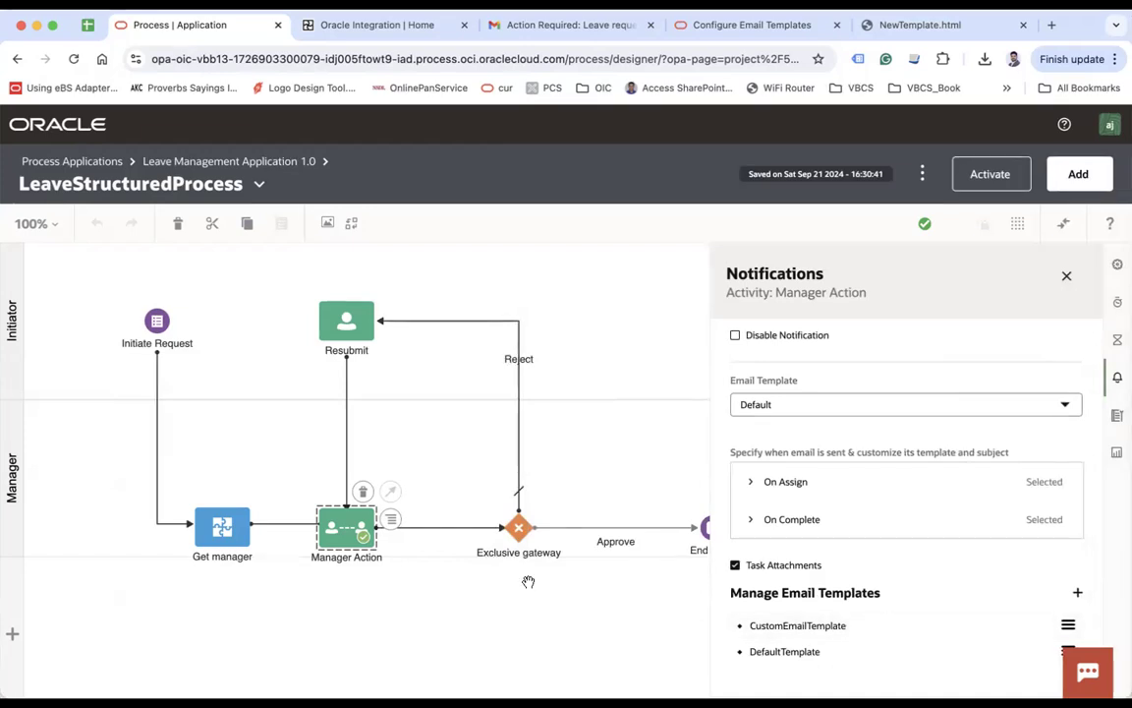
Step: Set the On Assign email subject to 'Action Required: Manager Attention: Leave request received from {{payload.leaveWebFormArgs.lastName}}'
left_click(753, 482)
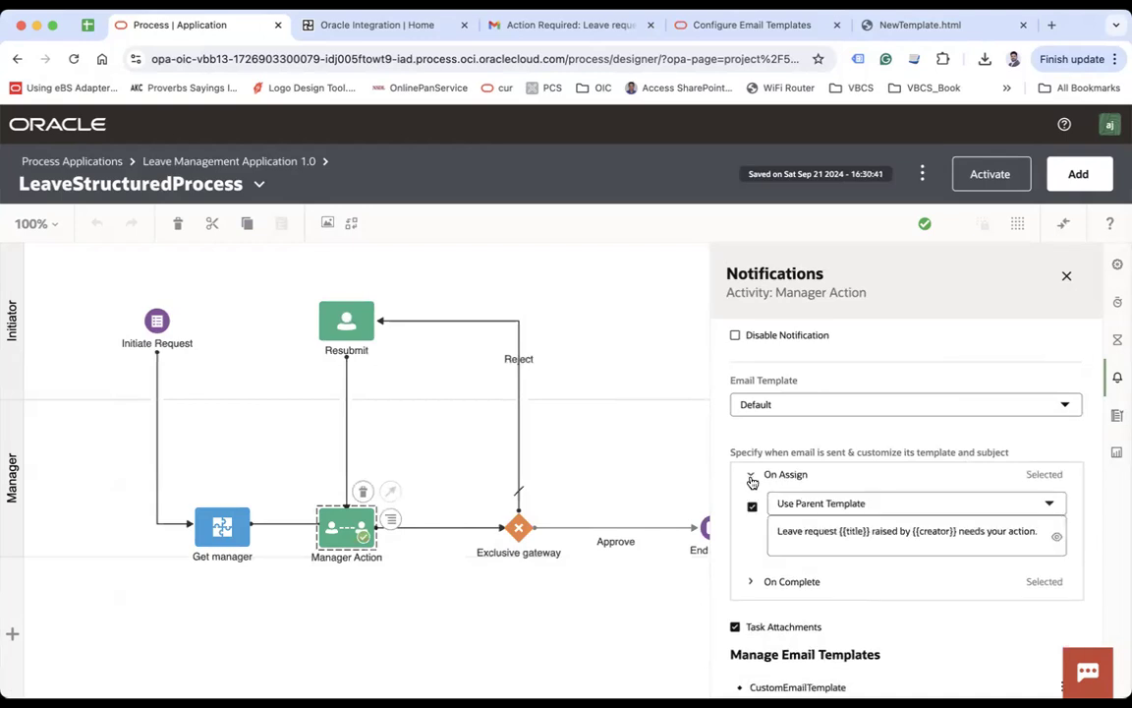
left_click(807, 531)
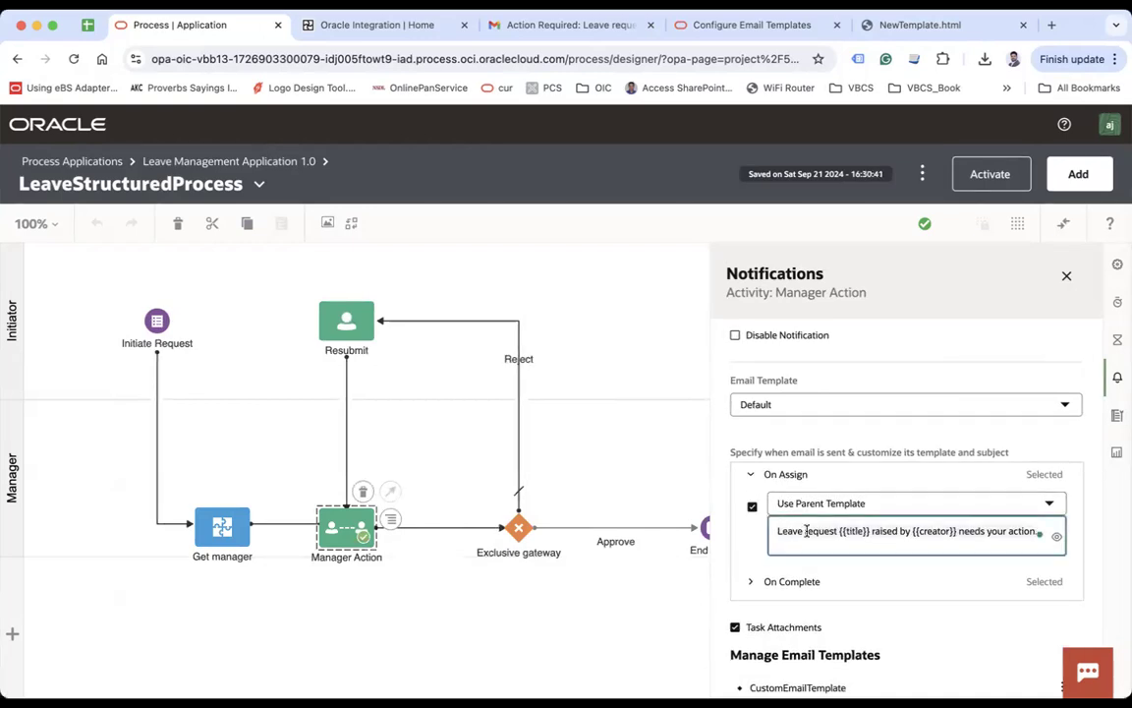
key("ctrl+a")
type("Action Required: Manage")
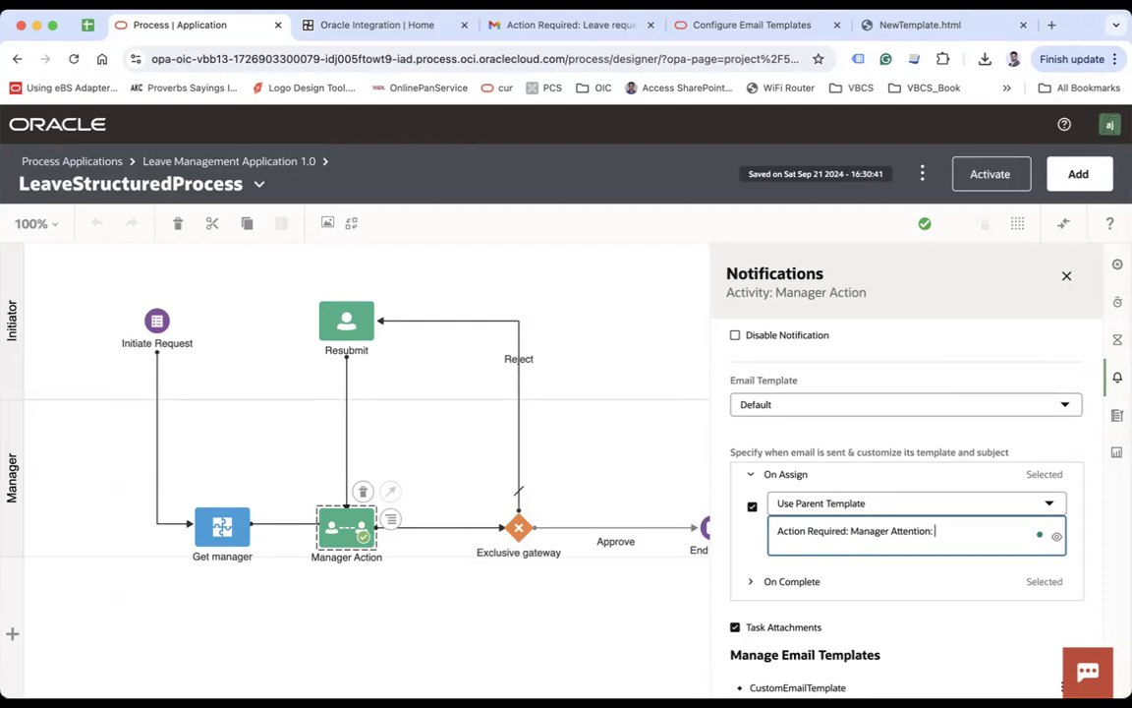
type("reqiuest received")
type("from")
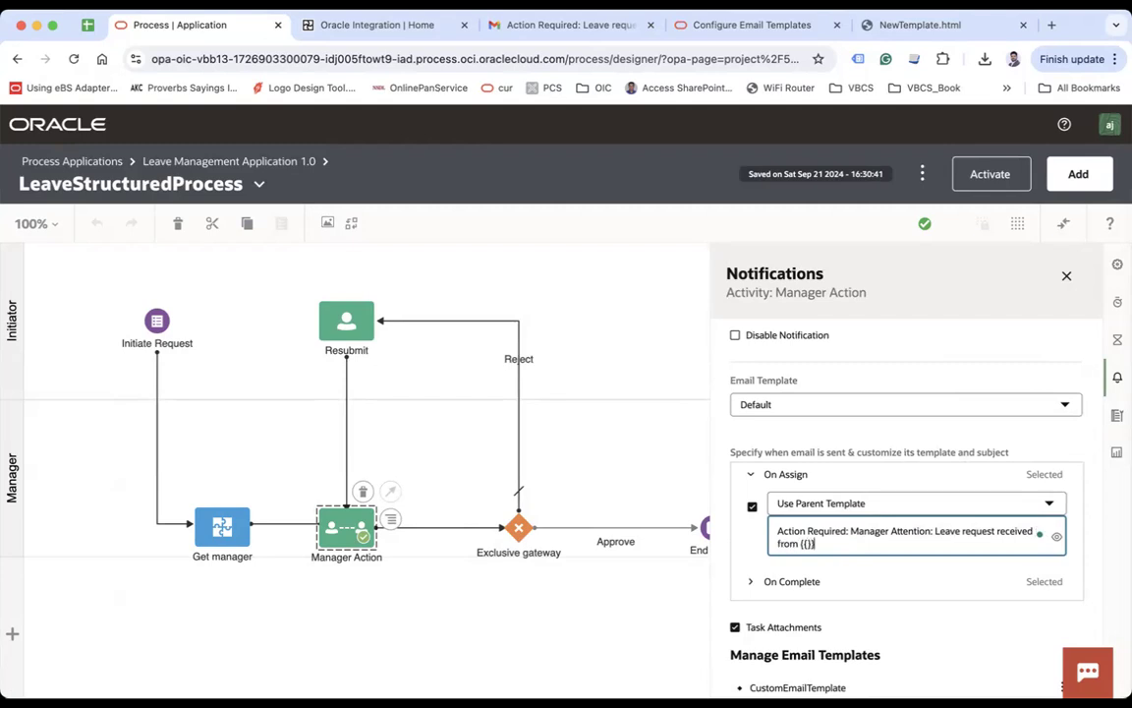
type(" {{payload.")
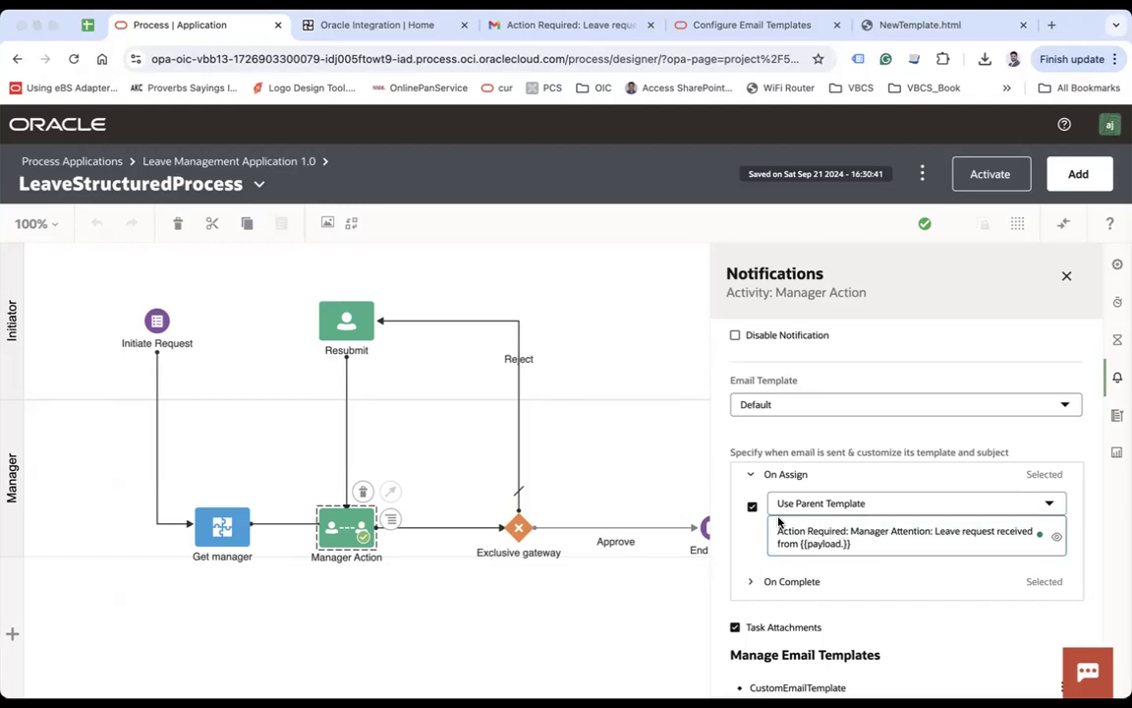
type("leaveWebFormArgs")
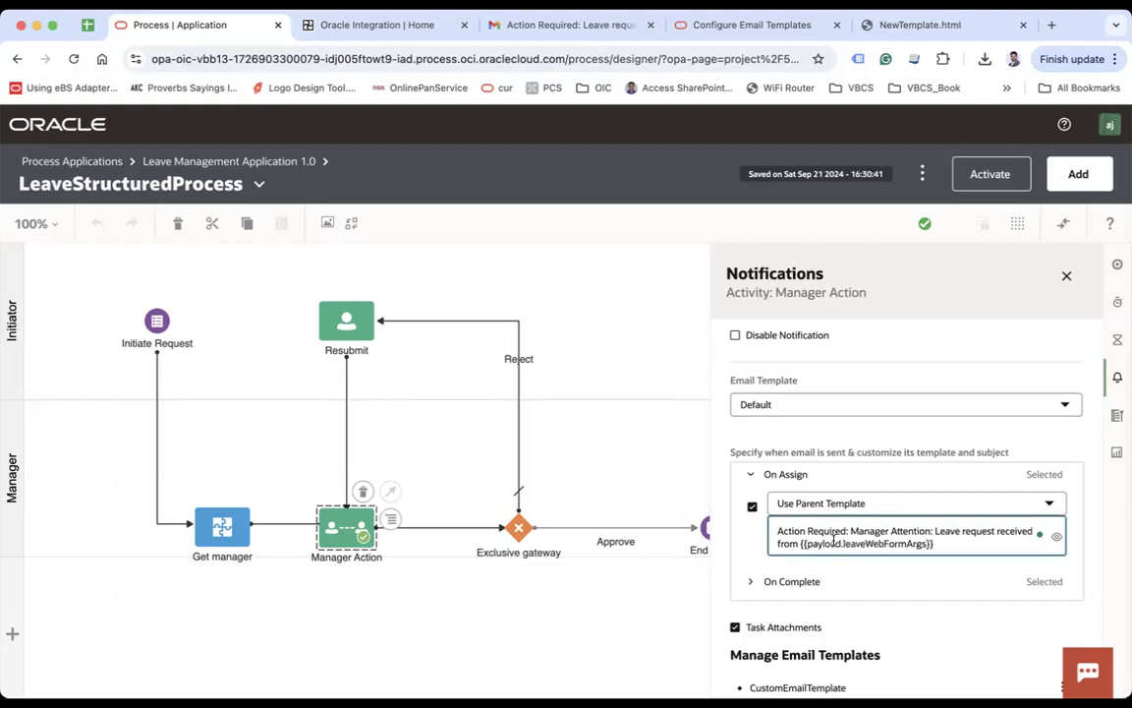
type(".")
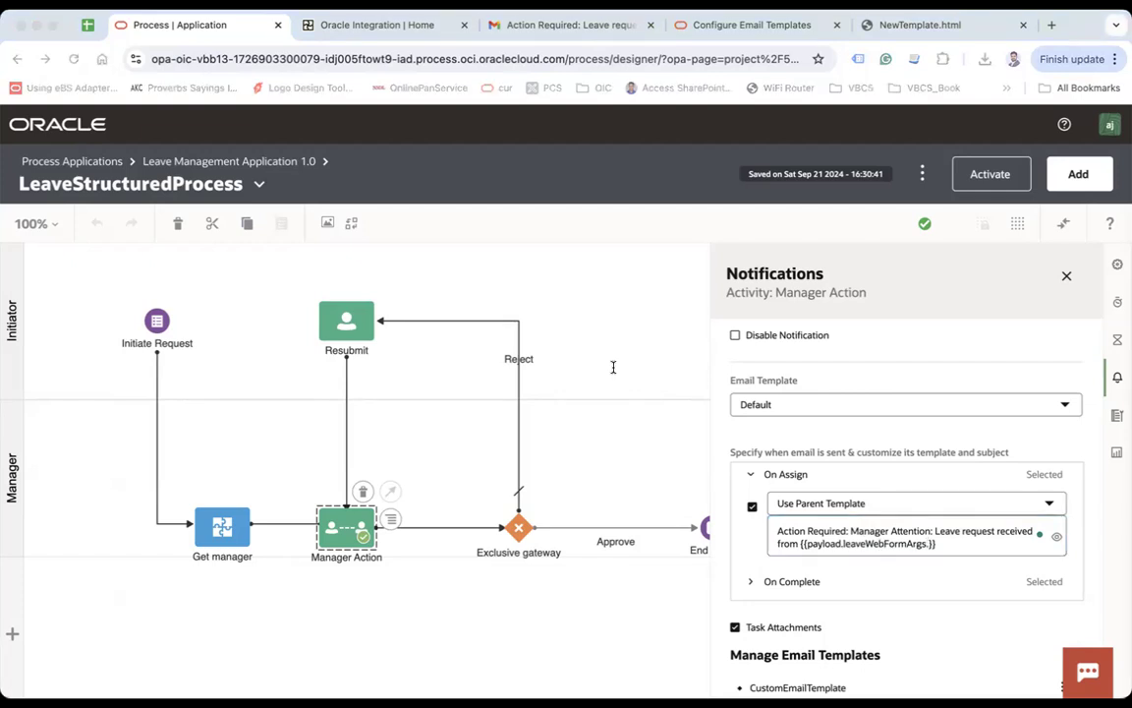
type("lastName")
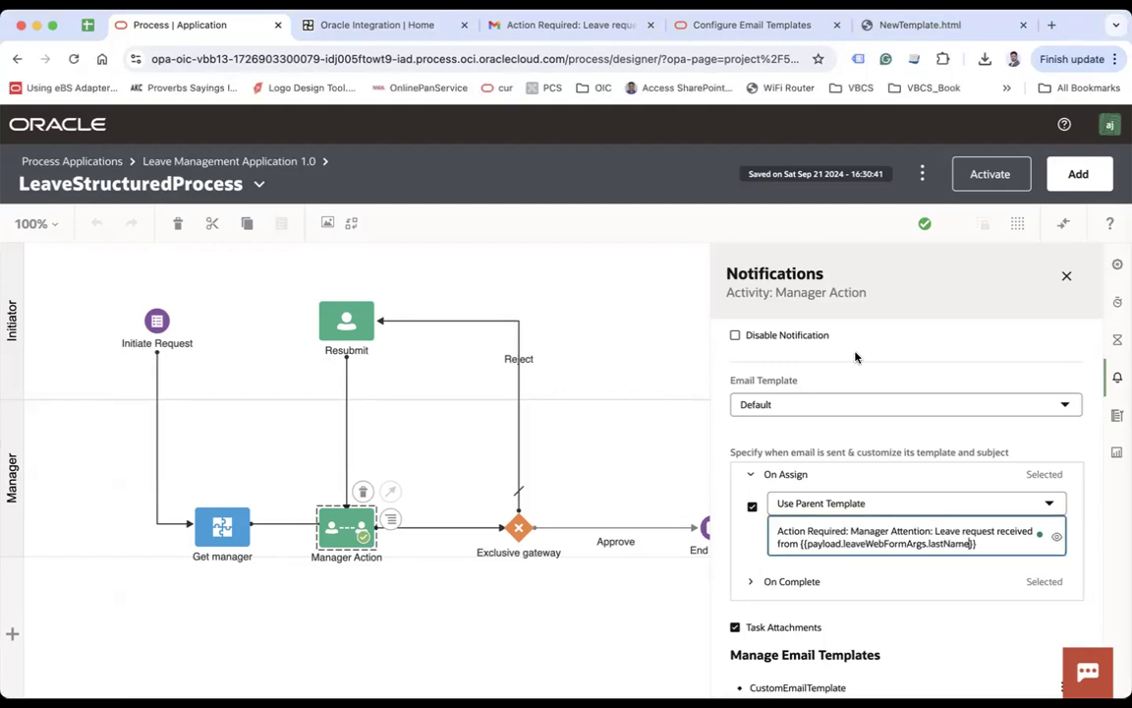
left_click(867, 517)
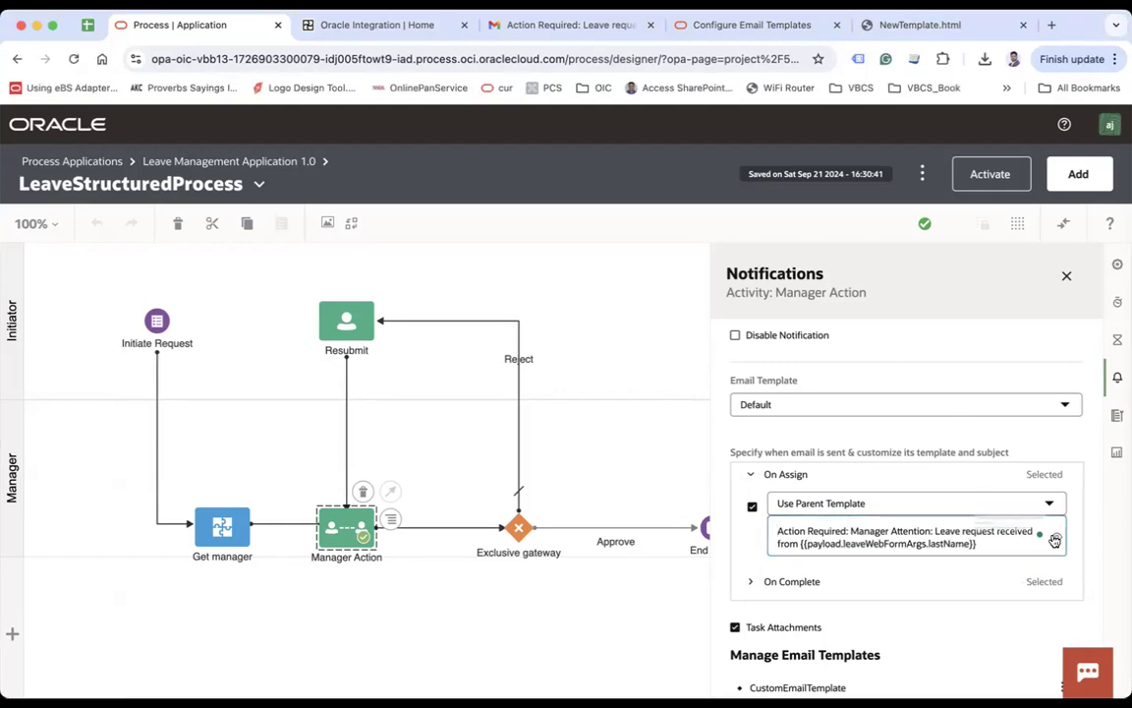
left_click(586, 589)
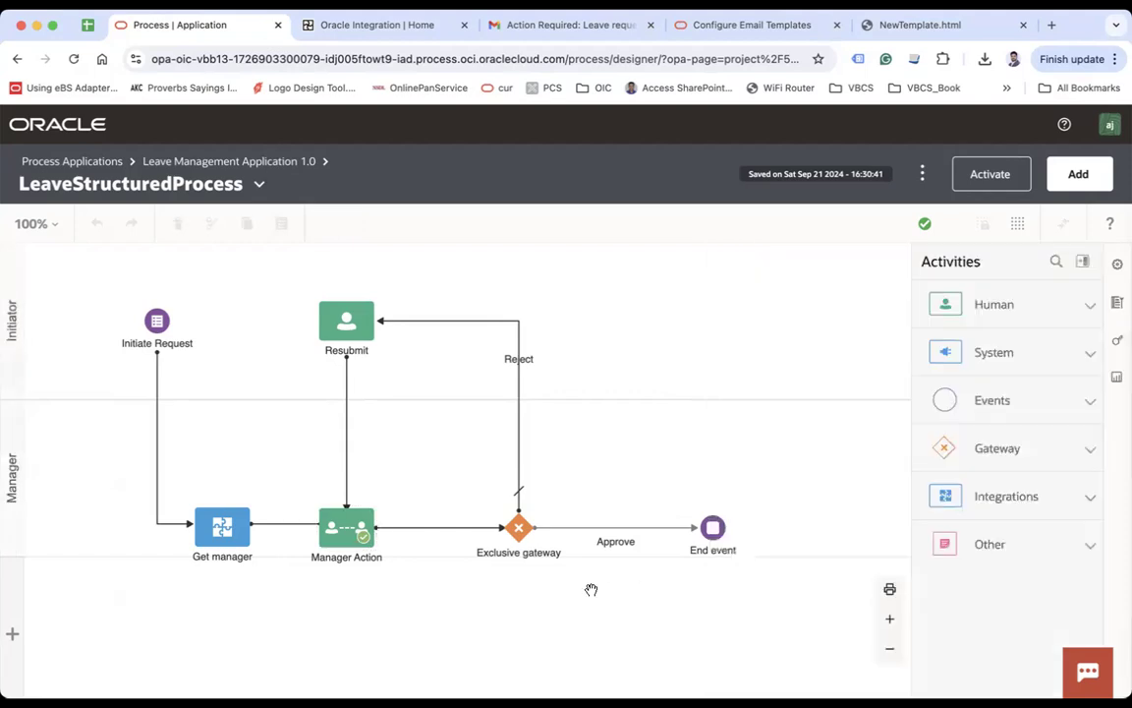
Step: Open Manager Action's notification settings with On Assign expanded
left_click(351, 529)
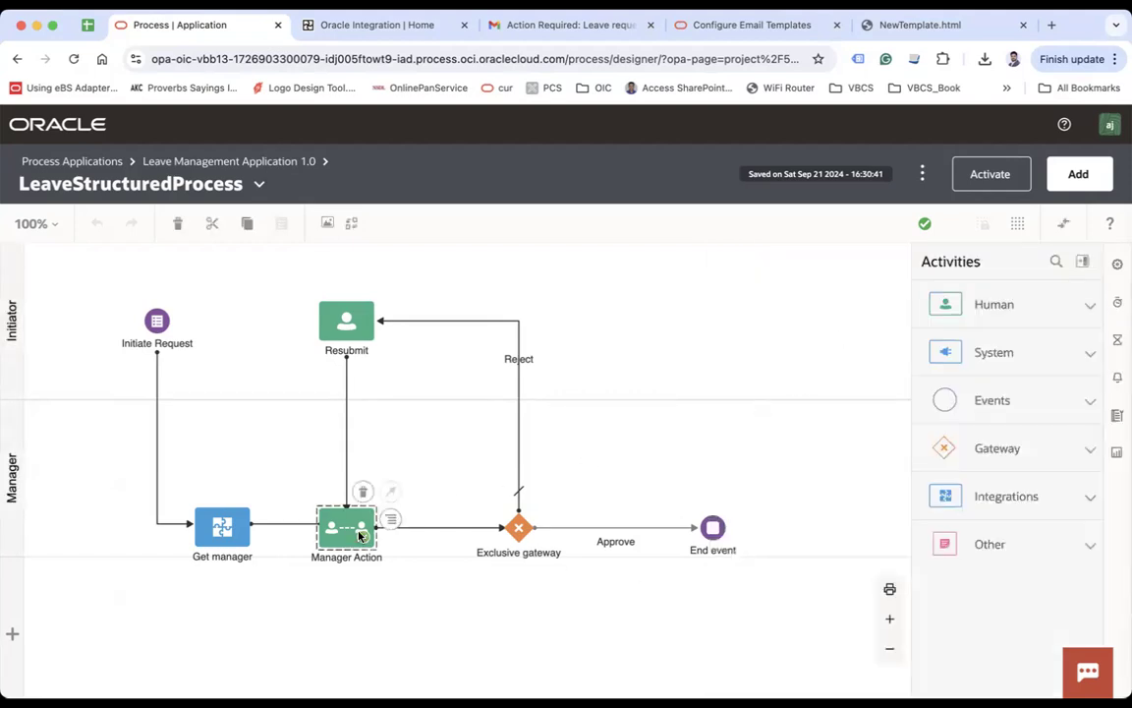
scroll(944, 539, "down", 1)
scroll(943, 539, "down", 5)
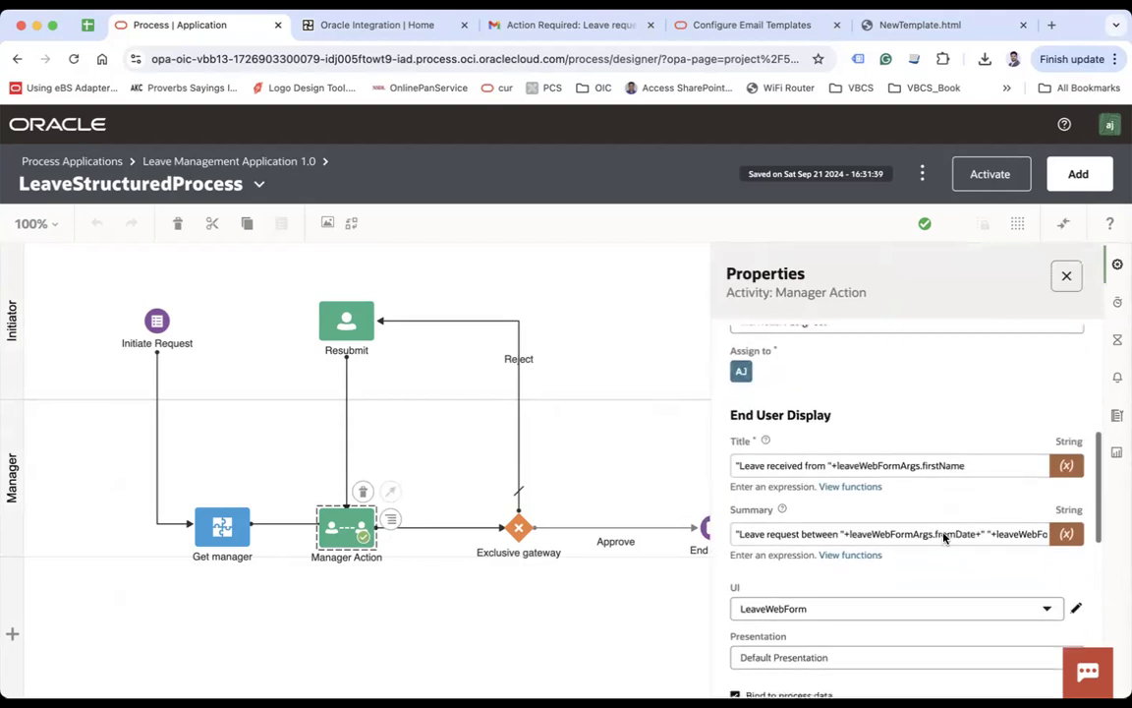
left_click(1118, 377)
scroll(950, 534, "down", 1)
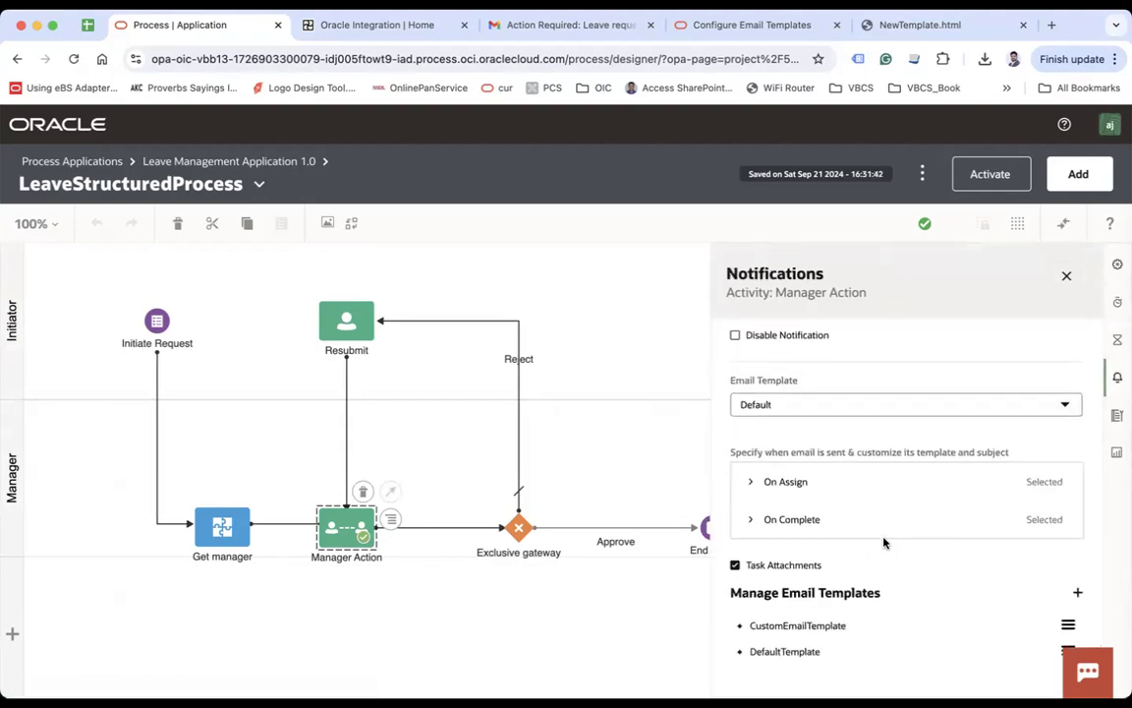
left_click(774, 482)
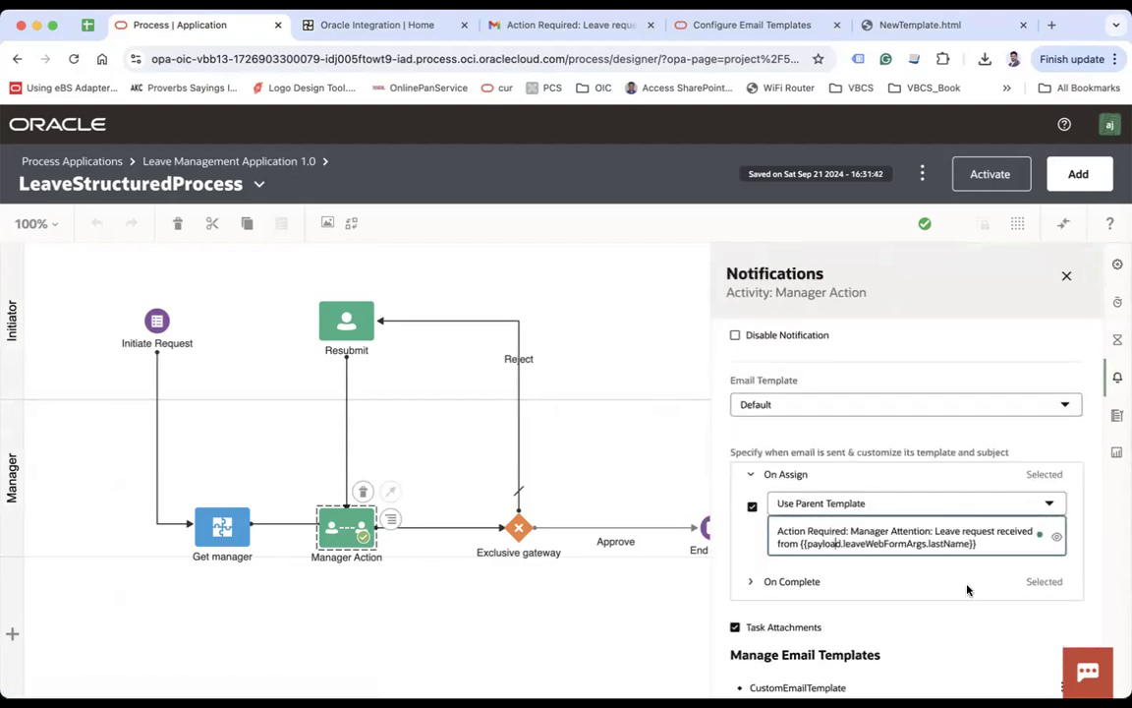
scroll(955, 587, "down", 2)
Step: Review the CustomEmailTemplate HTML and cancel without changes
left_click(1068, 625)
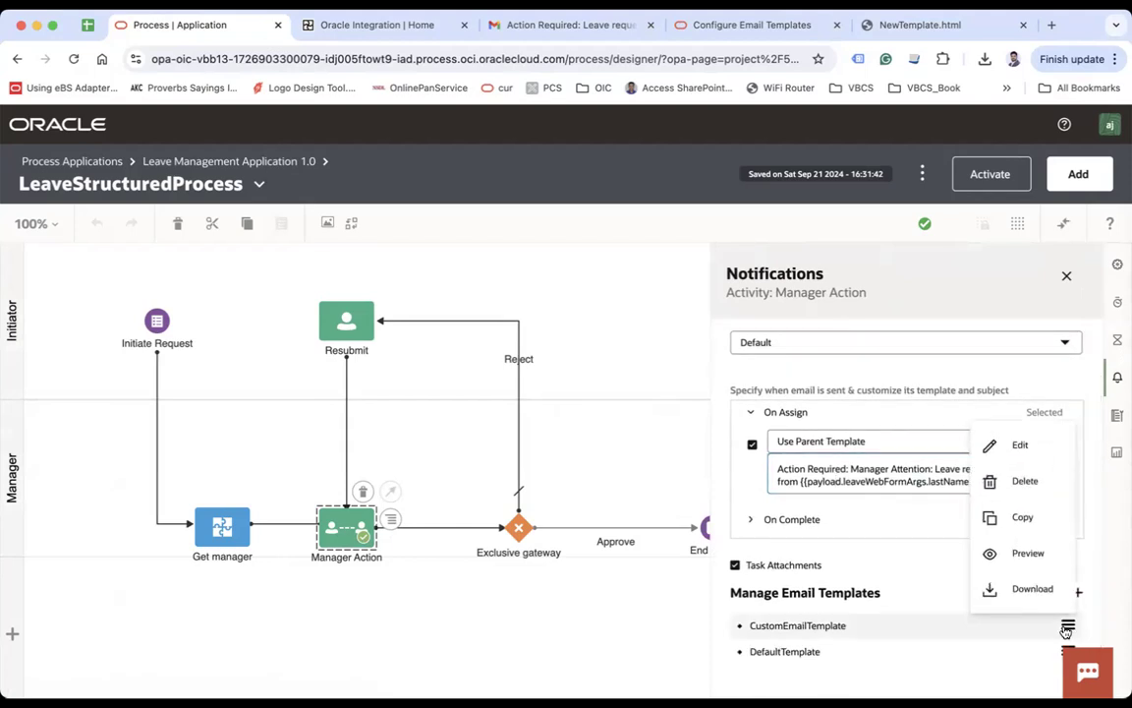
left_click(1012, 444)
scroll(472, 470, "down", 10)
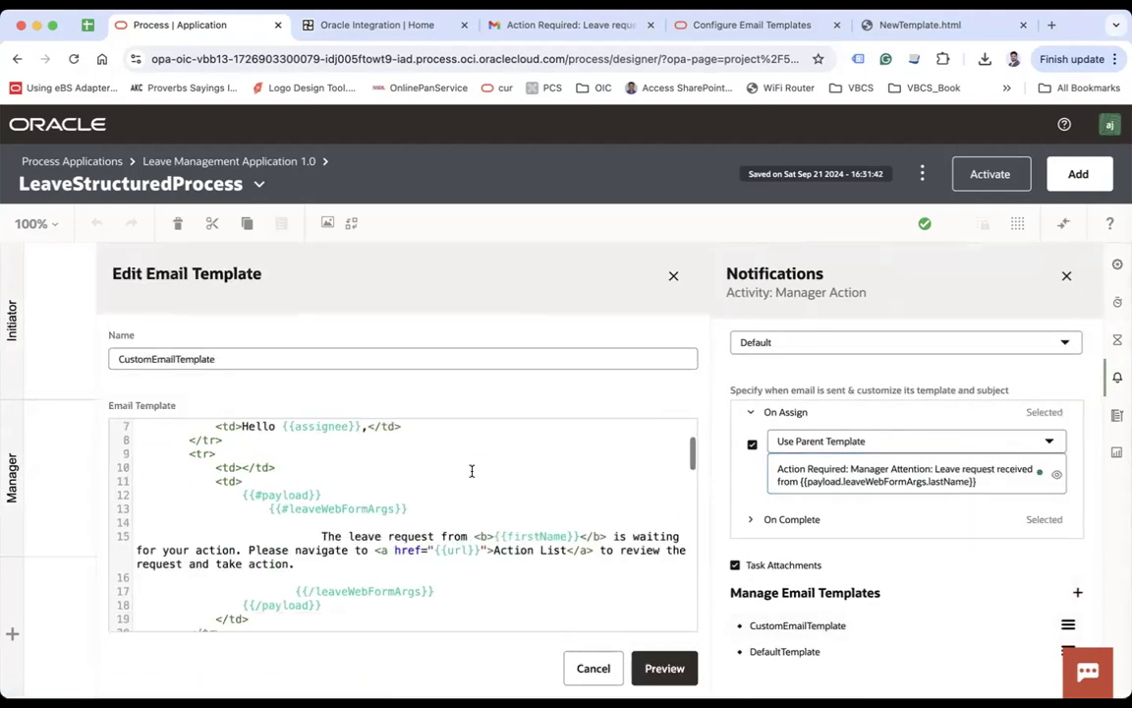
scroll(471, 471, "down", 3)
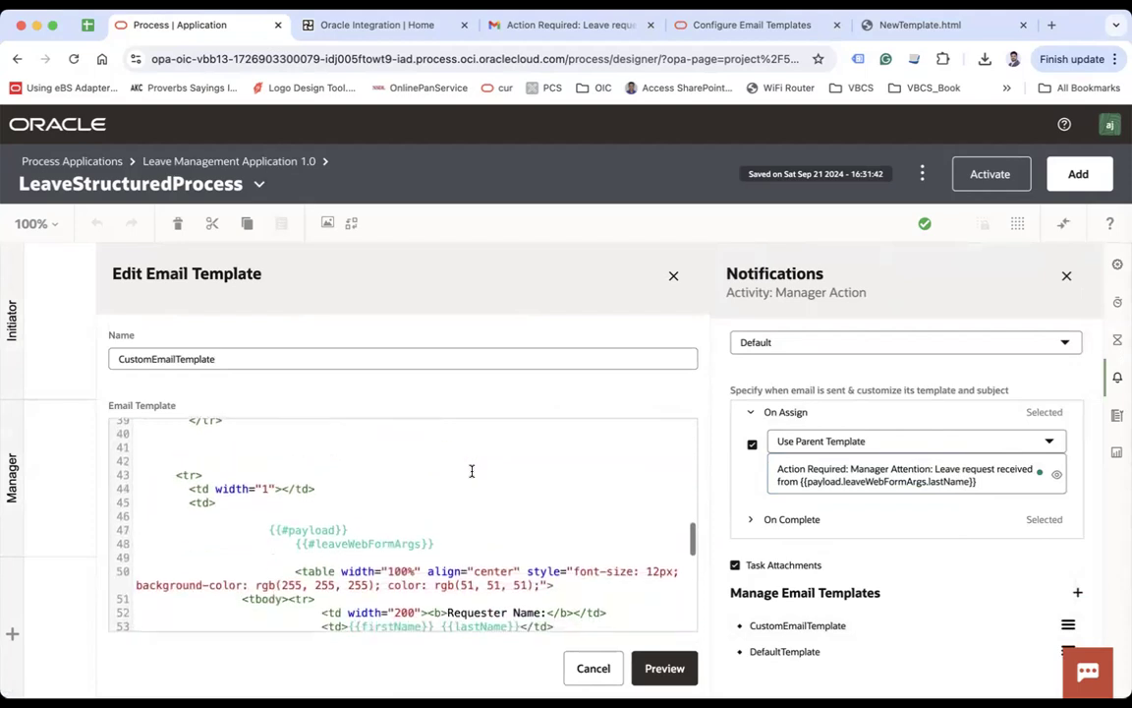
scroll(470, 472, "up", 1)
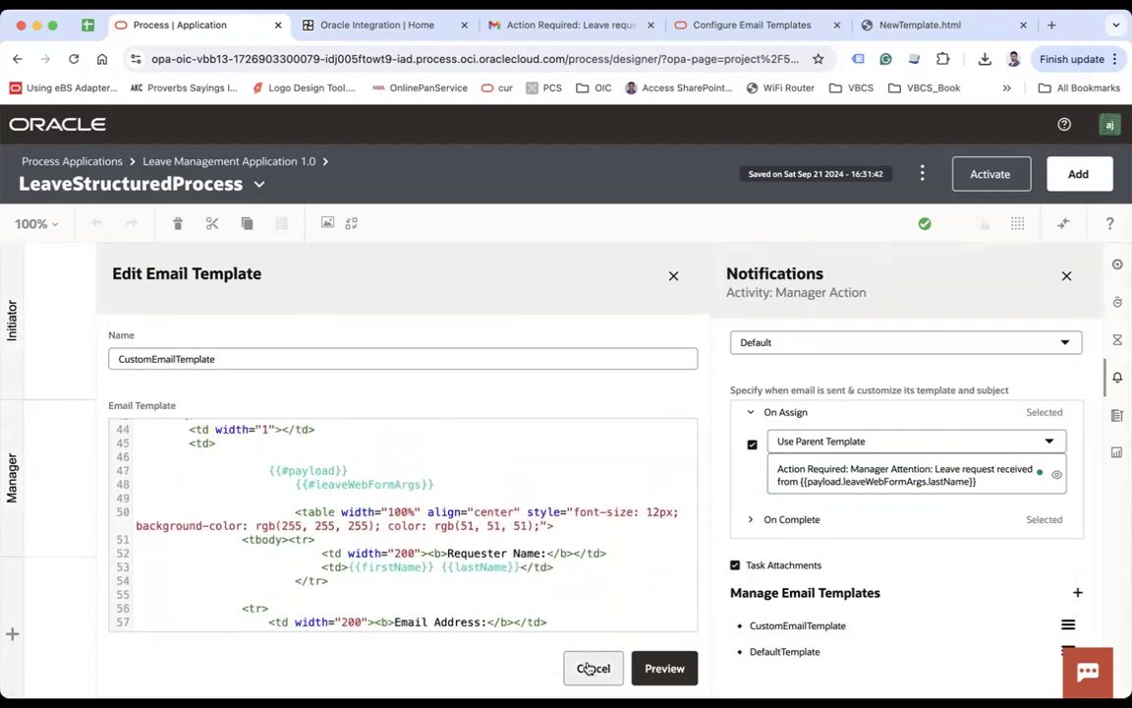
scroll(516, 491, "up", 1)
scroll(521, 531, "down", 3)
scroll(521, 531, "down", 7)
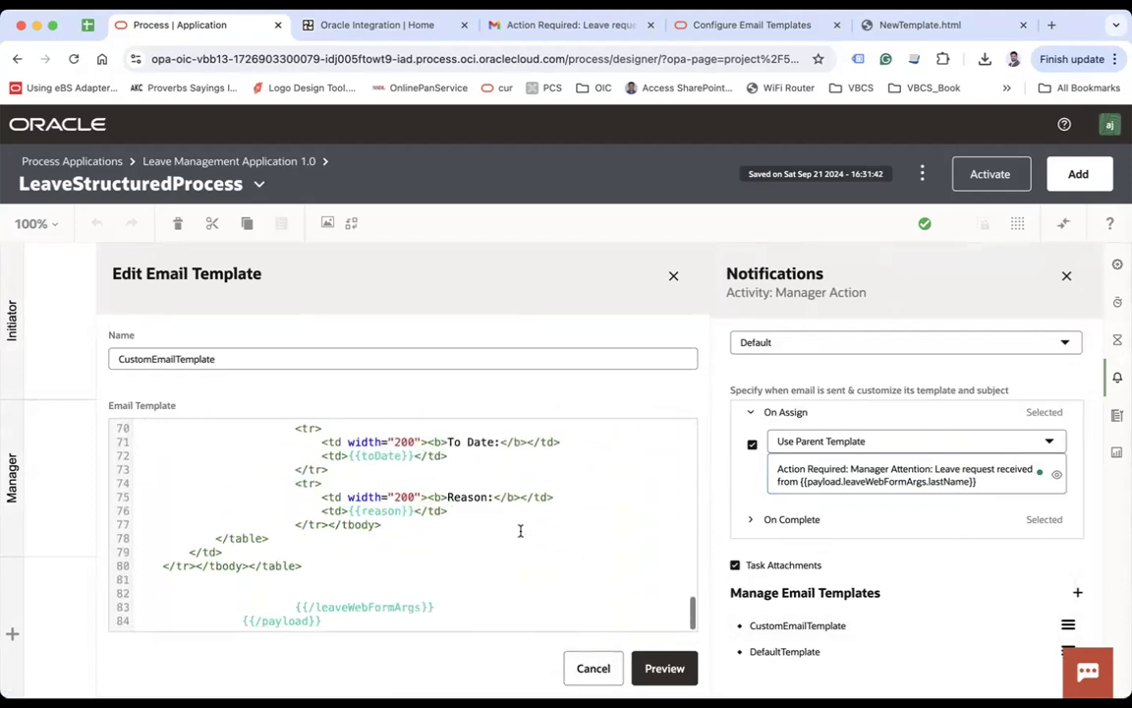
scroll(536, 600, "up", 20)
left_click(1002, 188)
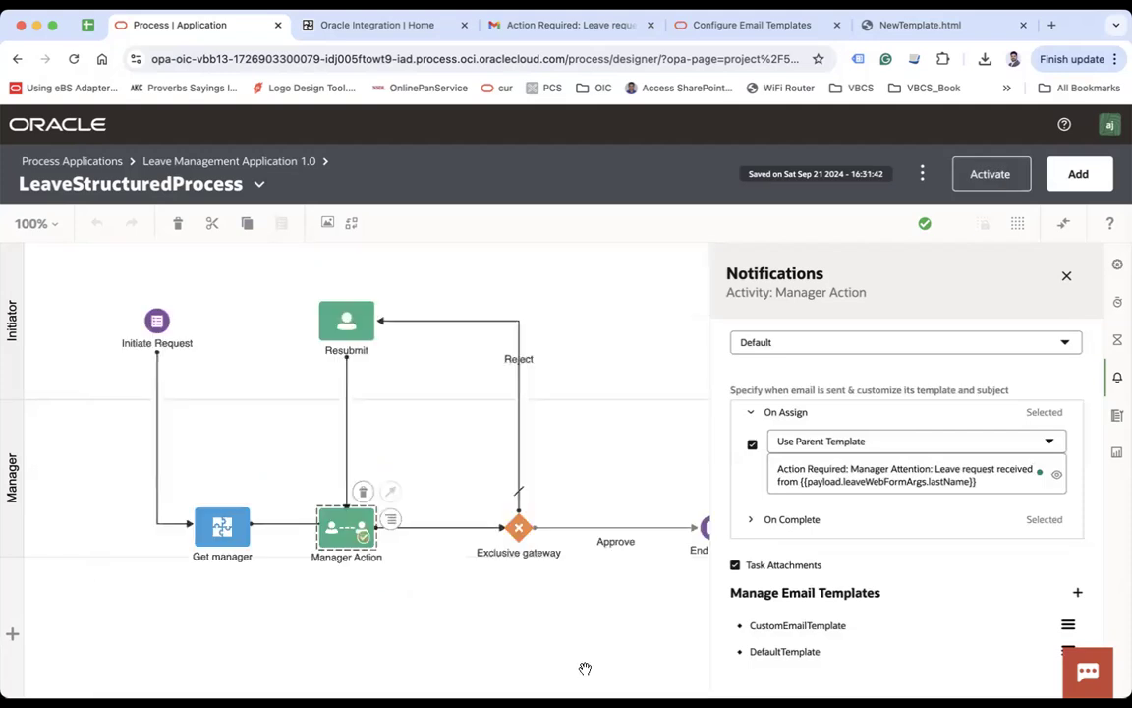
Step: Deactivate and purge version 1.0 again
left_click(1001, 177)
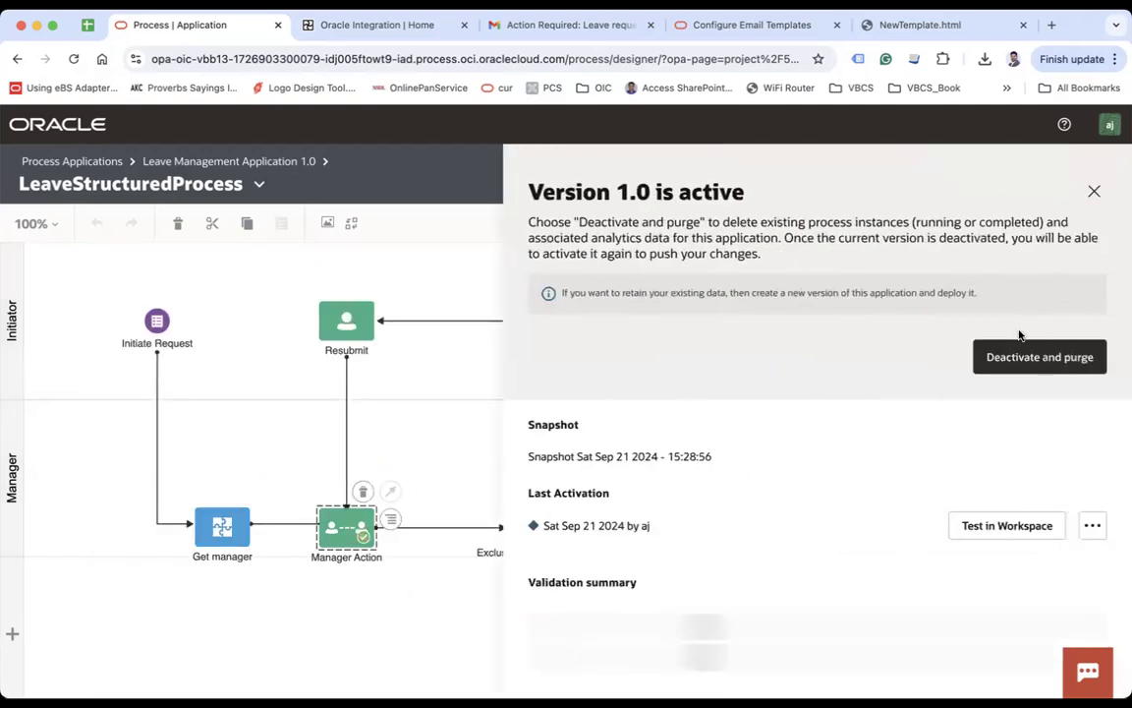
left_click(1005, 355)
left_click(1057, 303)
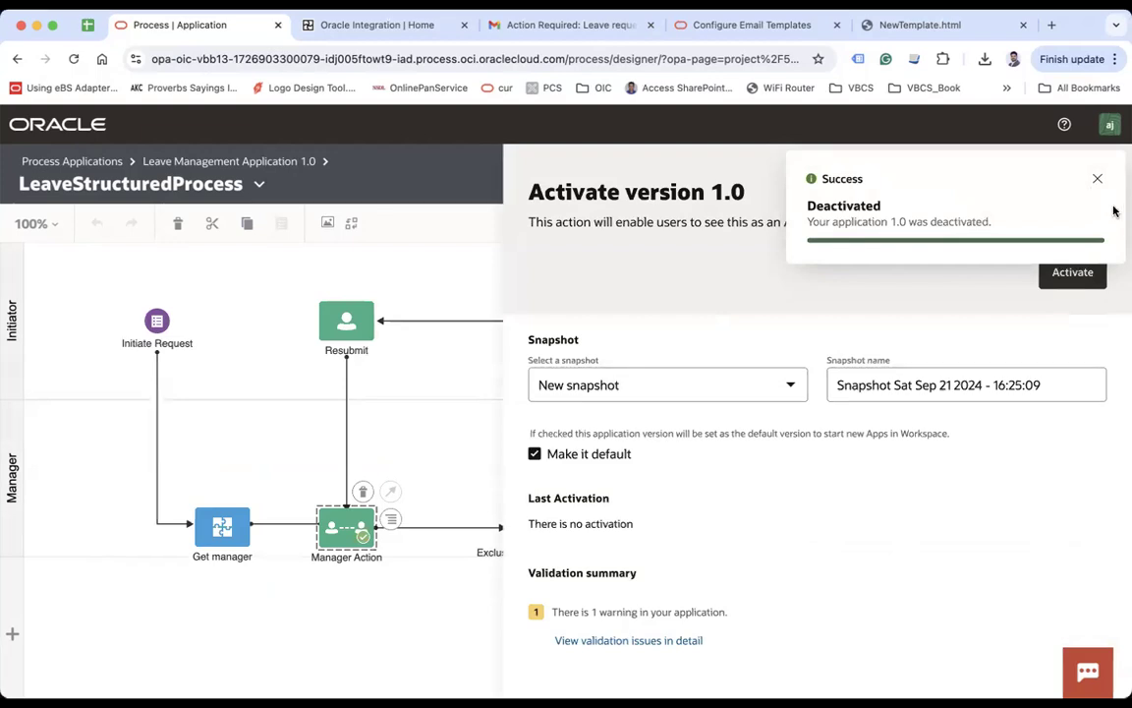
Step: Reactivate version 1.0 and launch it in the test workspace
left_click(1066, 268)
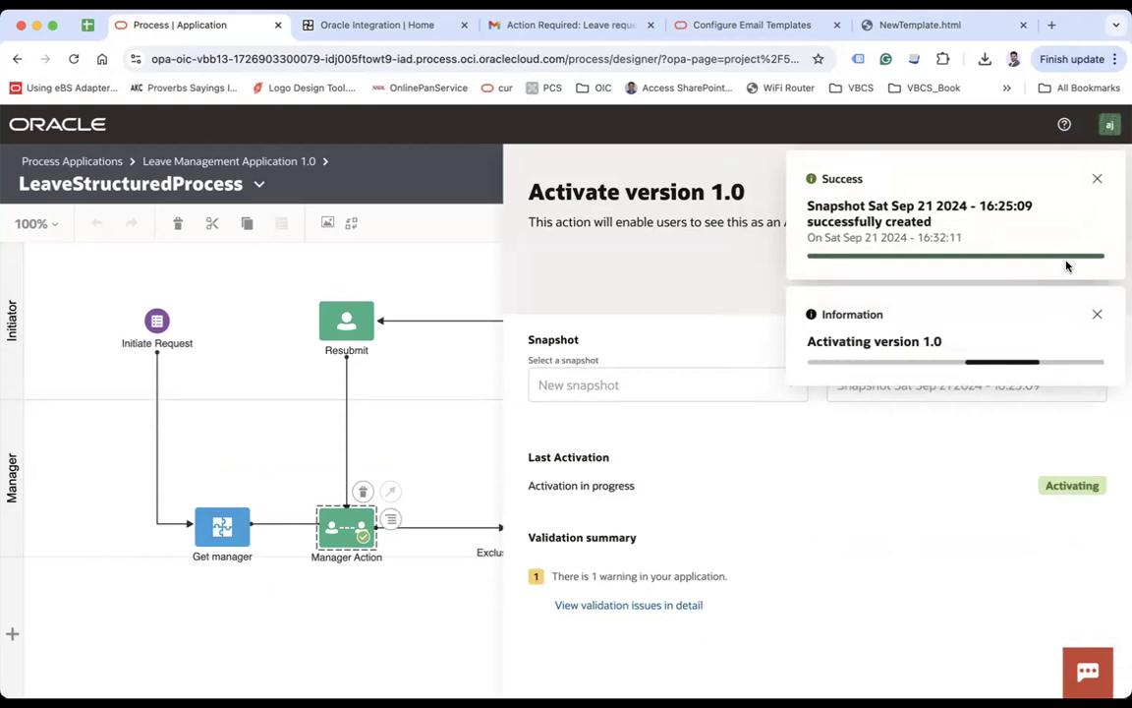
left_click(1096, 178)
left_click(1004, 526)
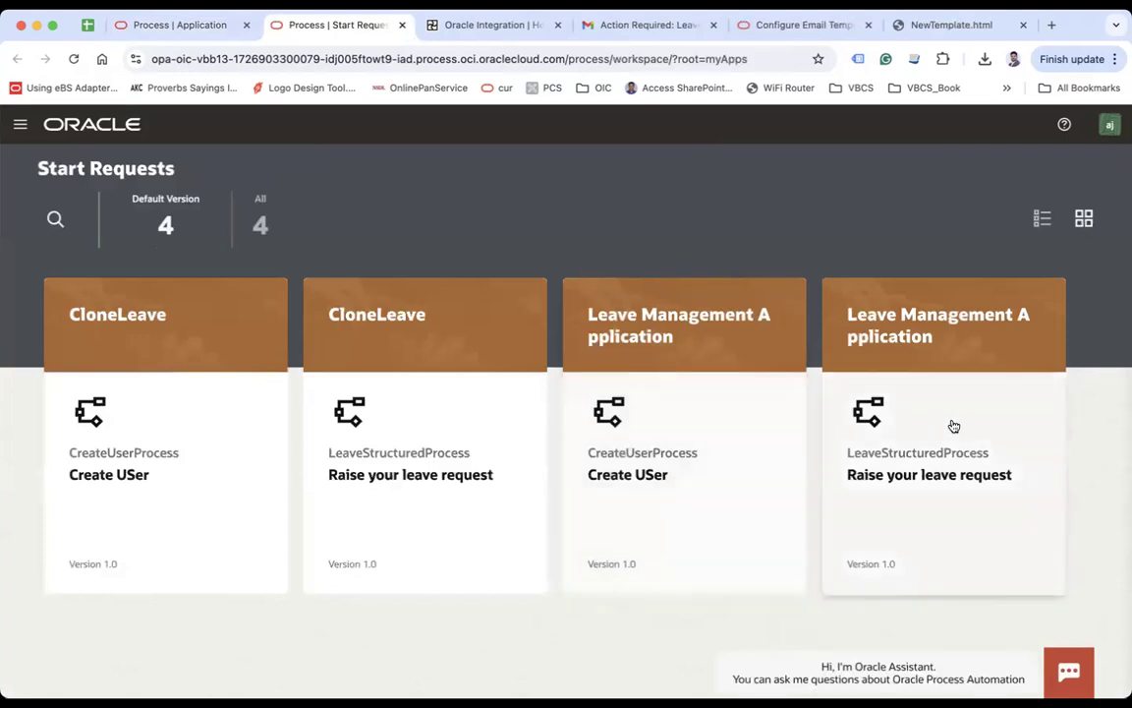
Step: Start a LeaveStructuredProcess request and enter the requester's first name, last name and email address
left_click(952, 424)
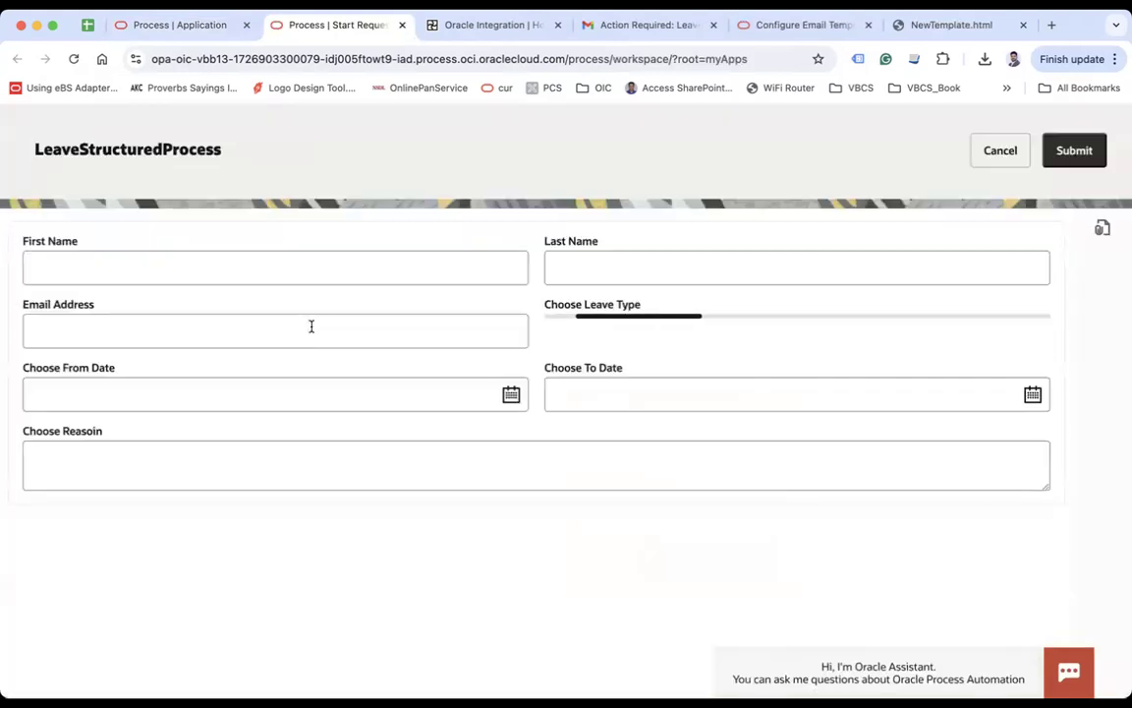
left_click(244, 263)
key("Tab")
key("Tab")
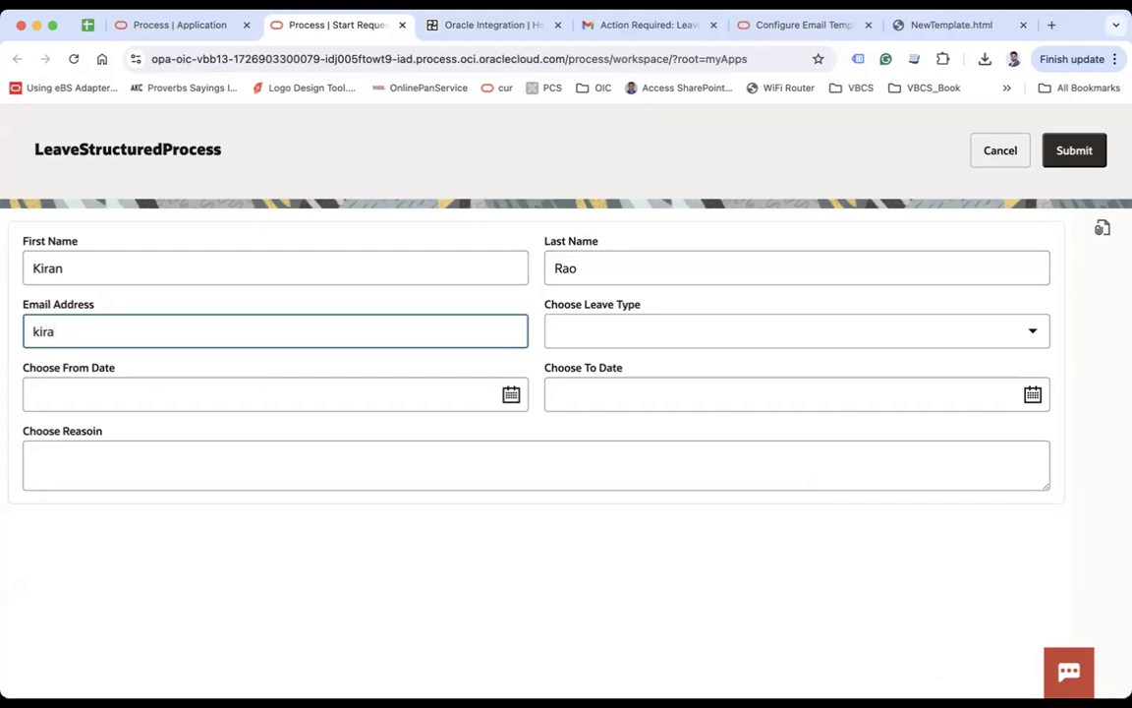
Step: Request Privilege Leave from the 22nd to the 29th with reason 'test leav' and submit it
left_click(548, 330)
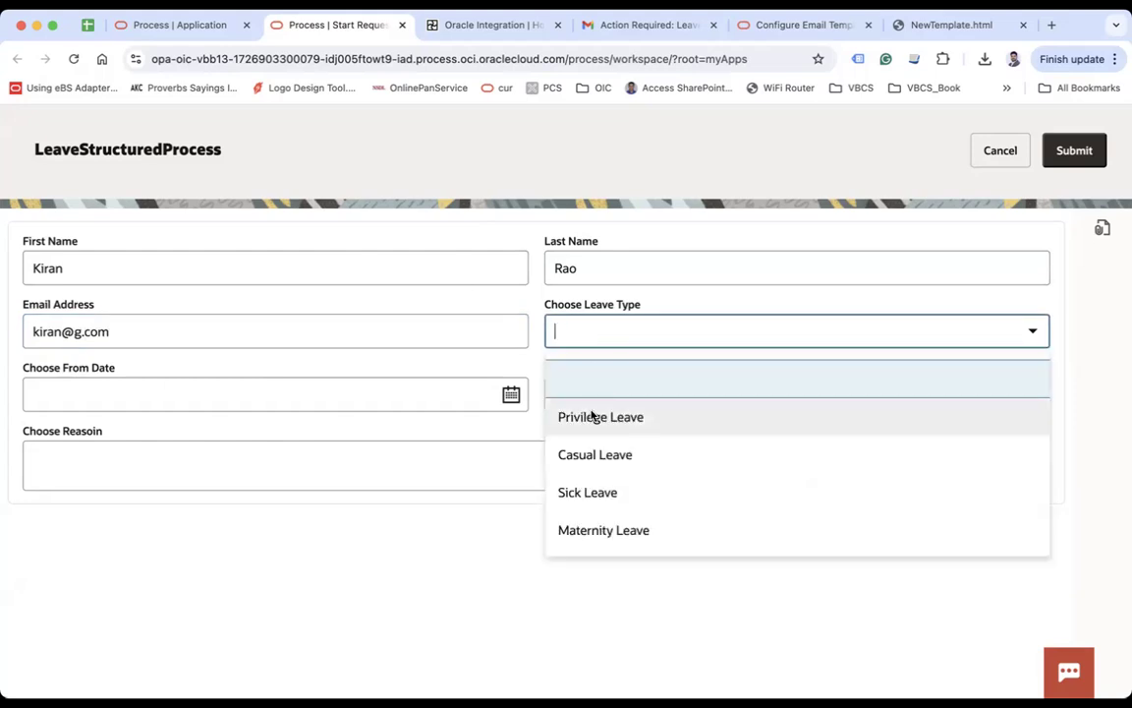
left_click(593, 416)
left_click(510, 395)
left_click(276, 592)
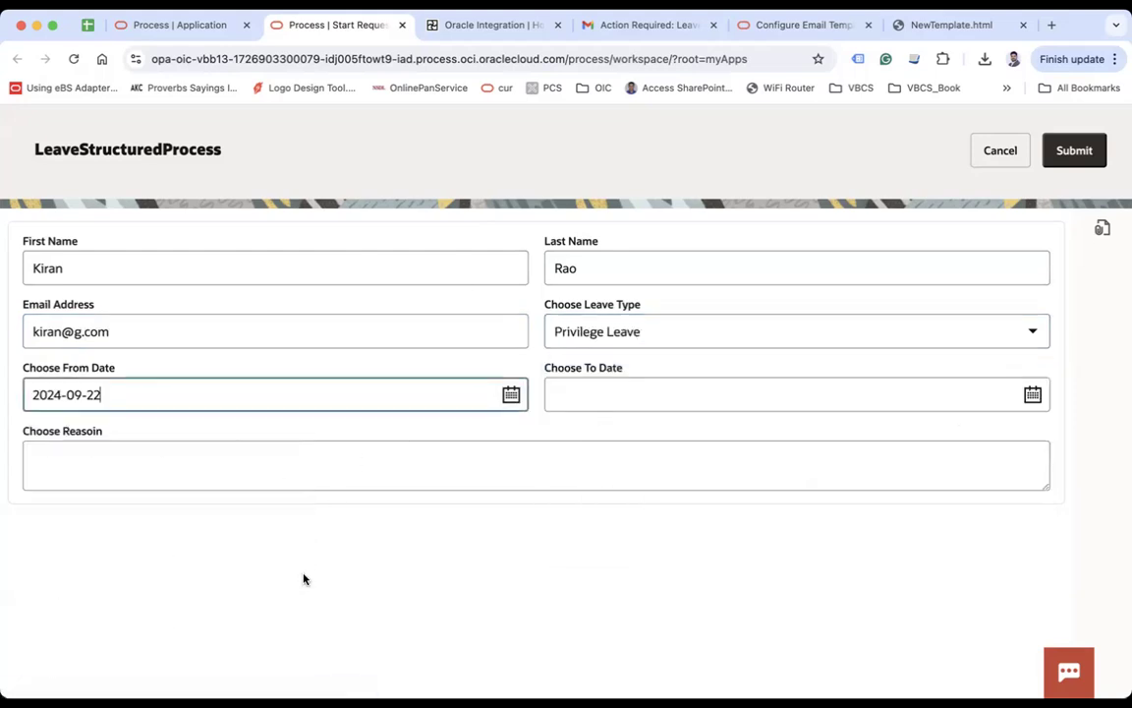
left_click(1031, 394)
left_click(799, 631)
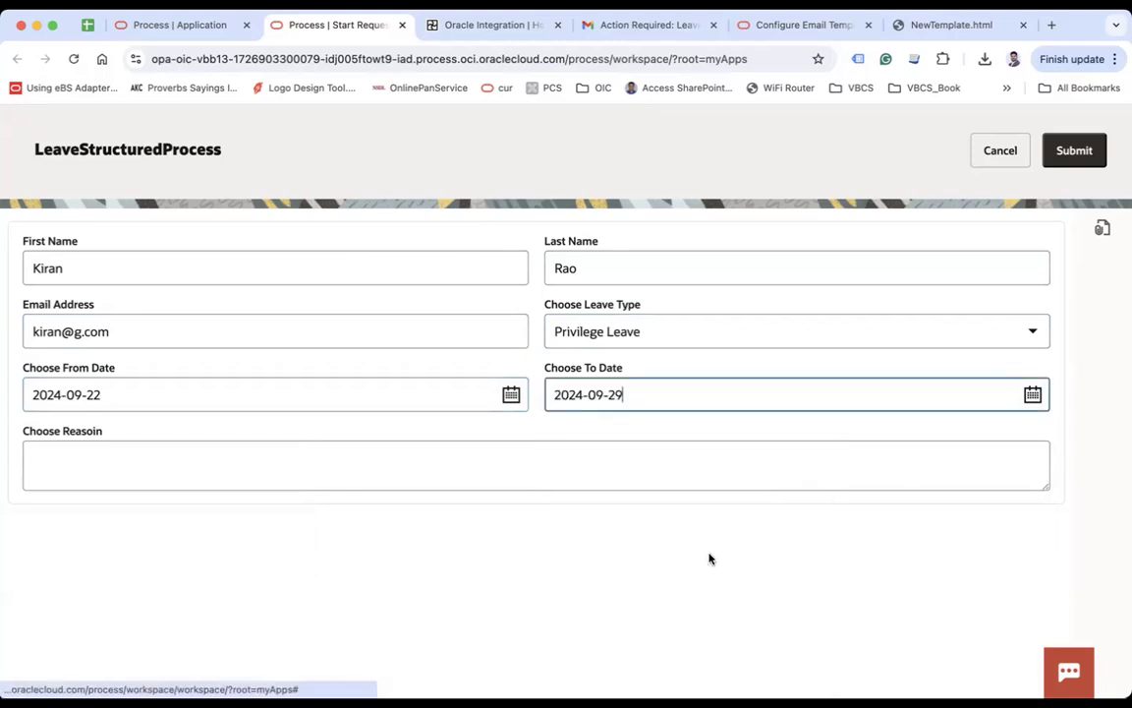
left_click(644, 481)
type("test leave.")
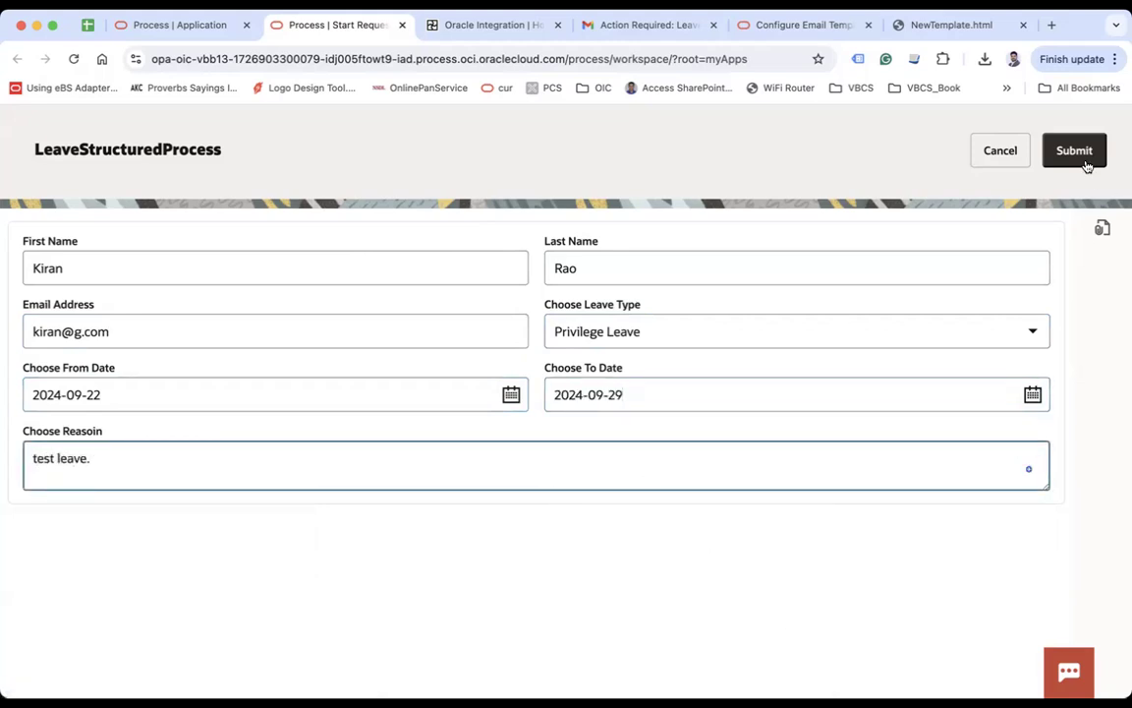
left_click(1086, 160)
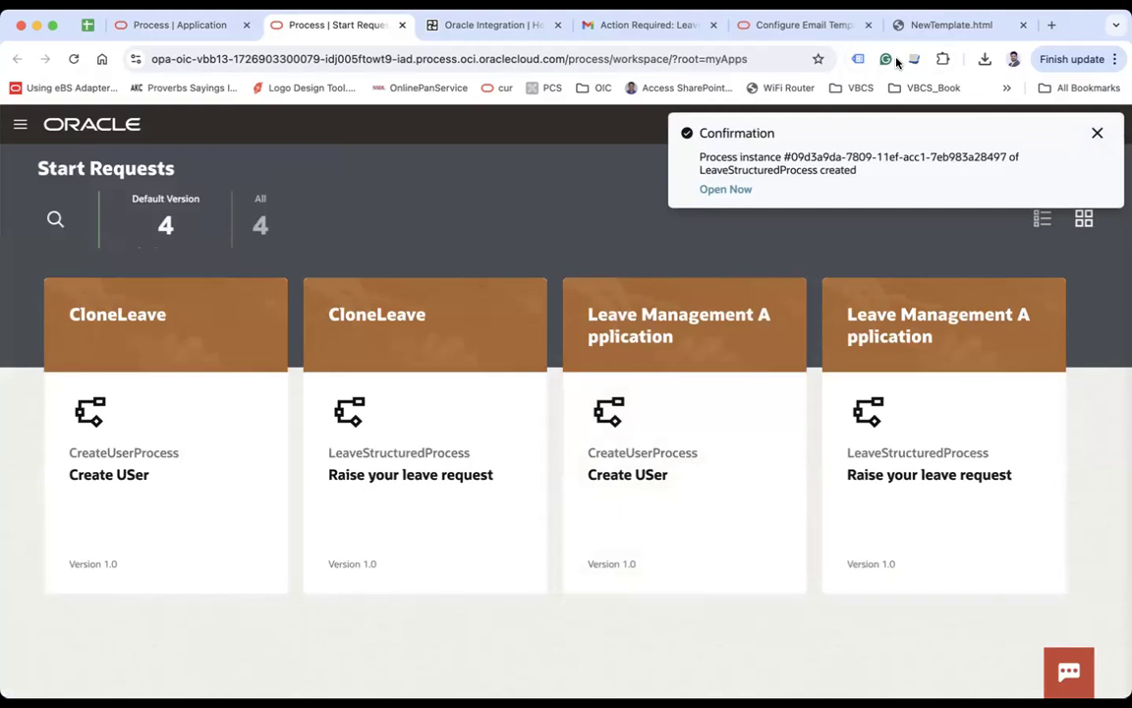
Step: Check the notification email in Gmail, then return to the designer and close the activation details
key("super+4")
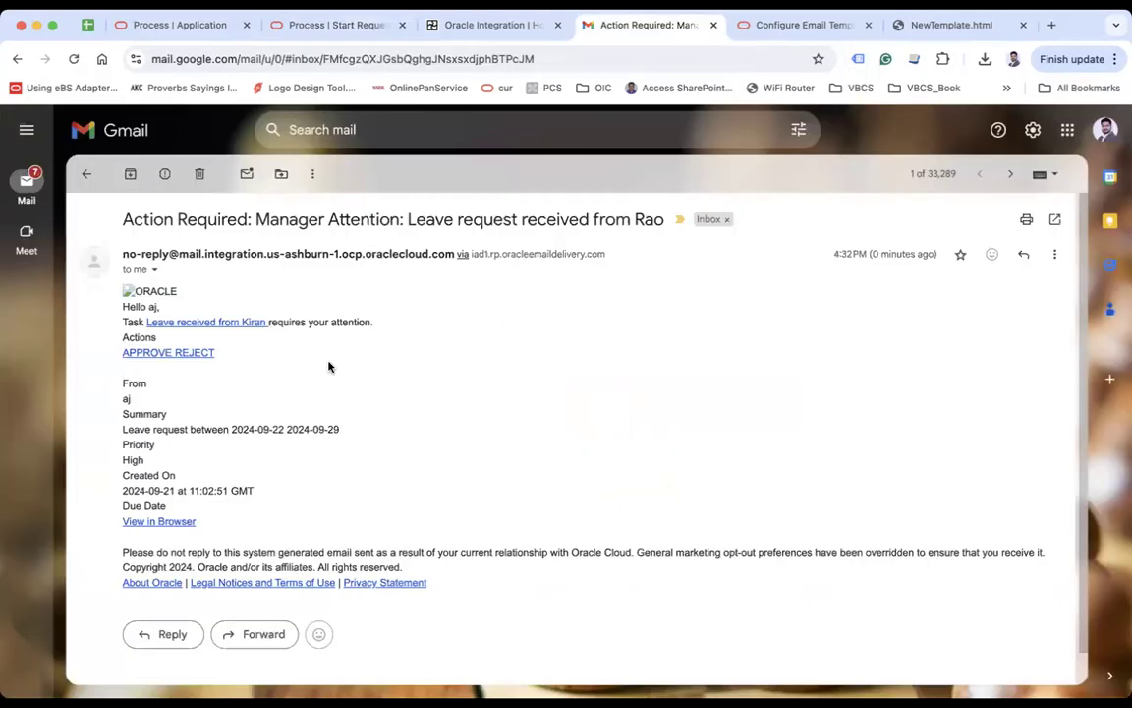
left_click(182, 26)
left_click(1092, 191)
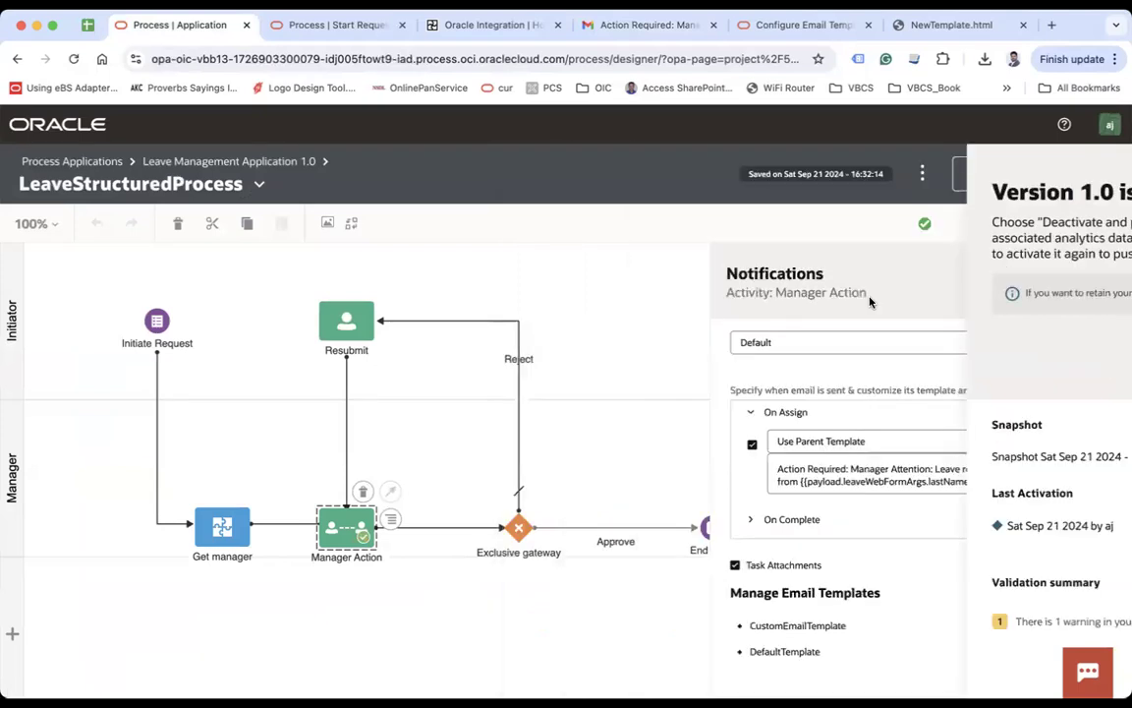
Step: Set the Manager Action activity's notifications to use CustomEmailTemplate
scroll(791, 422, "up", 2)
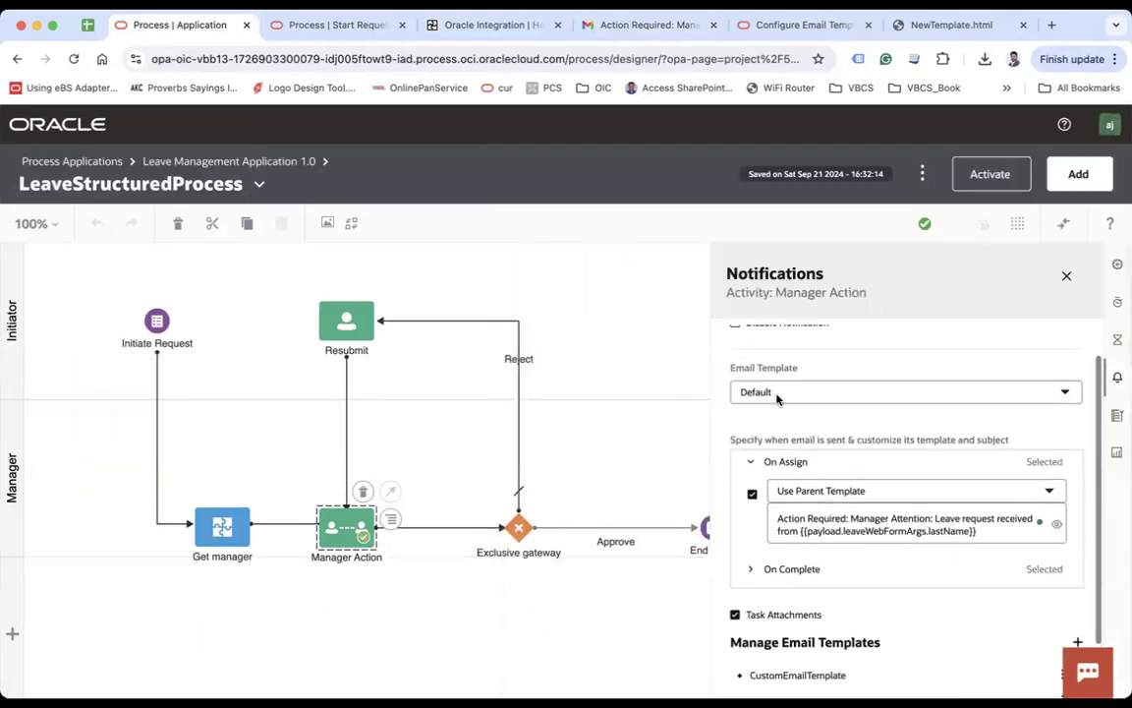
scroll(799, 500, "down", 1)
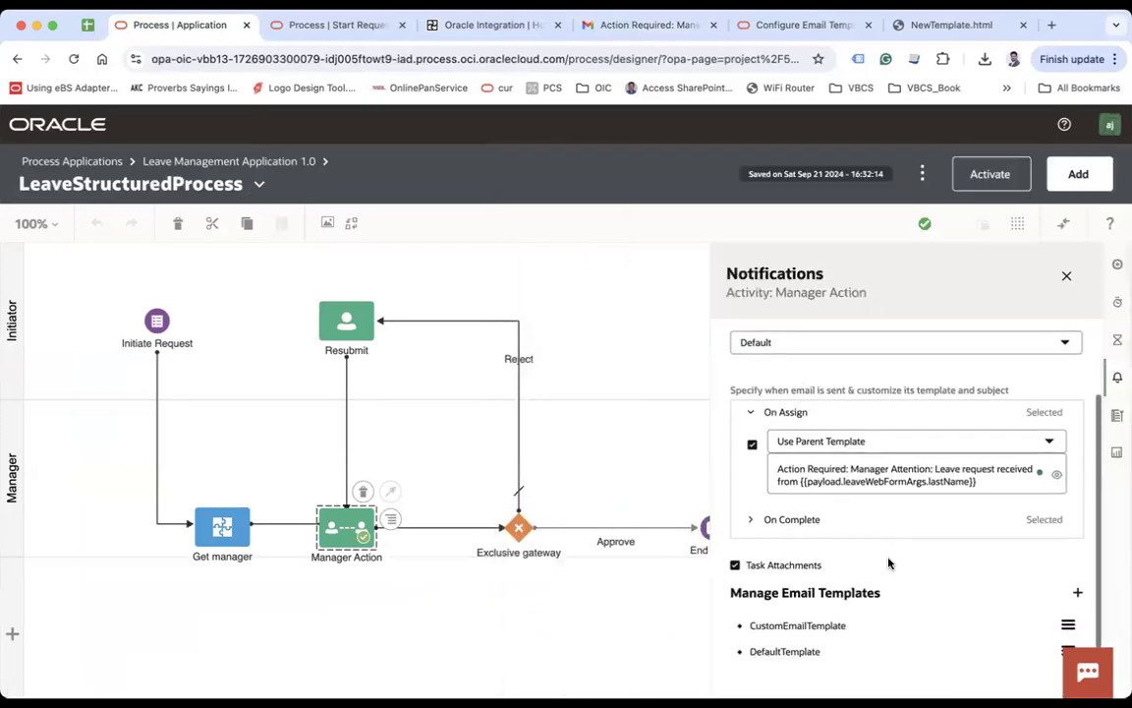
left_click(803, 346)
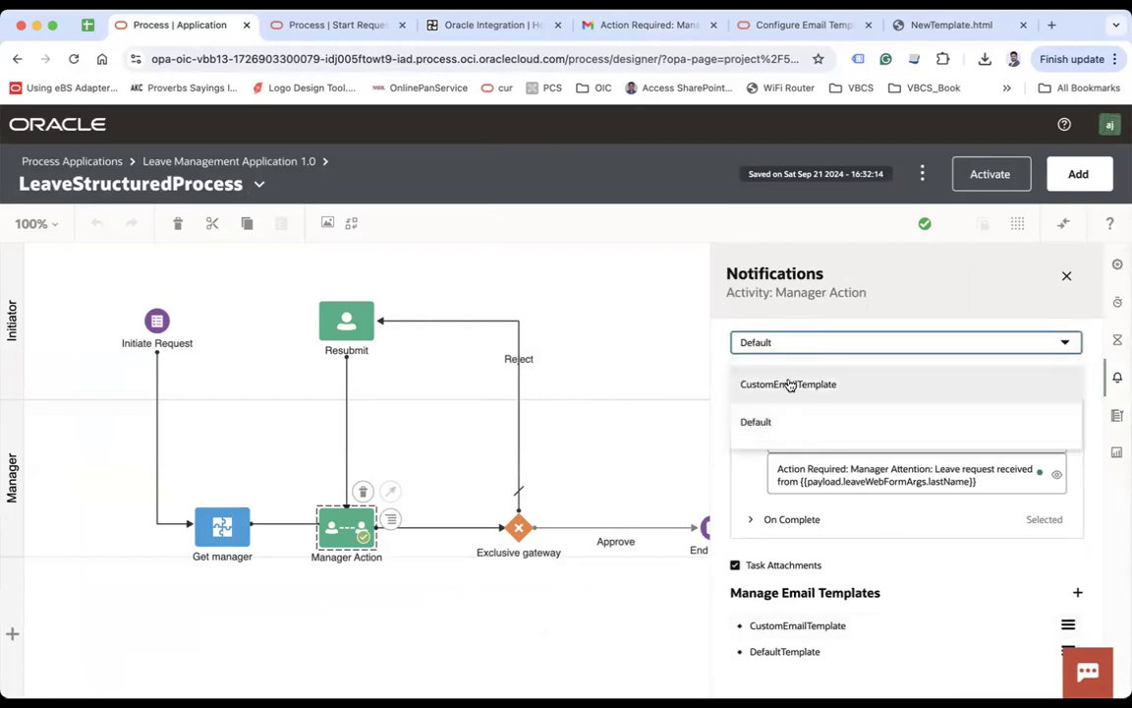
left_click(788, 385)
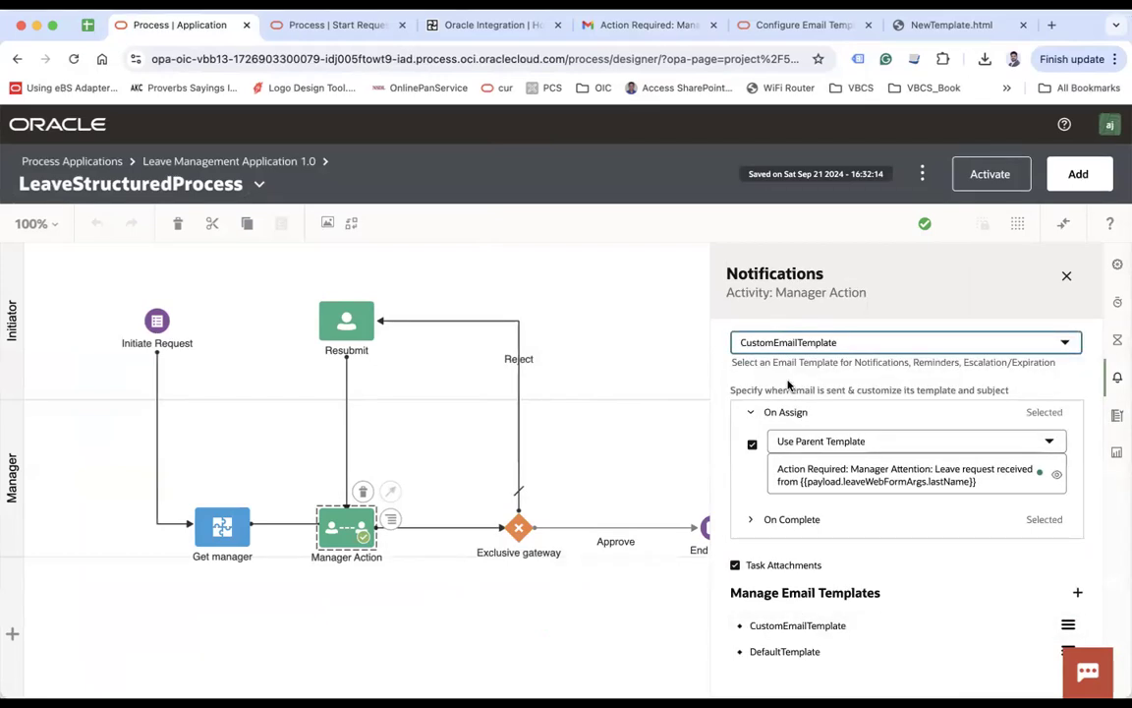
left_click(1065, 275)
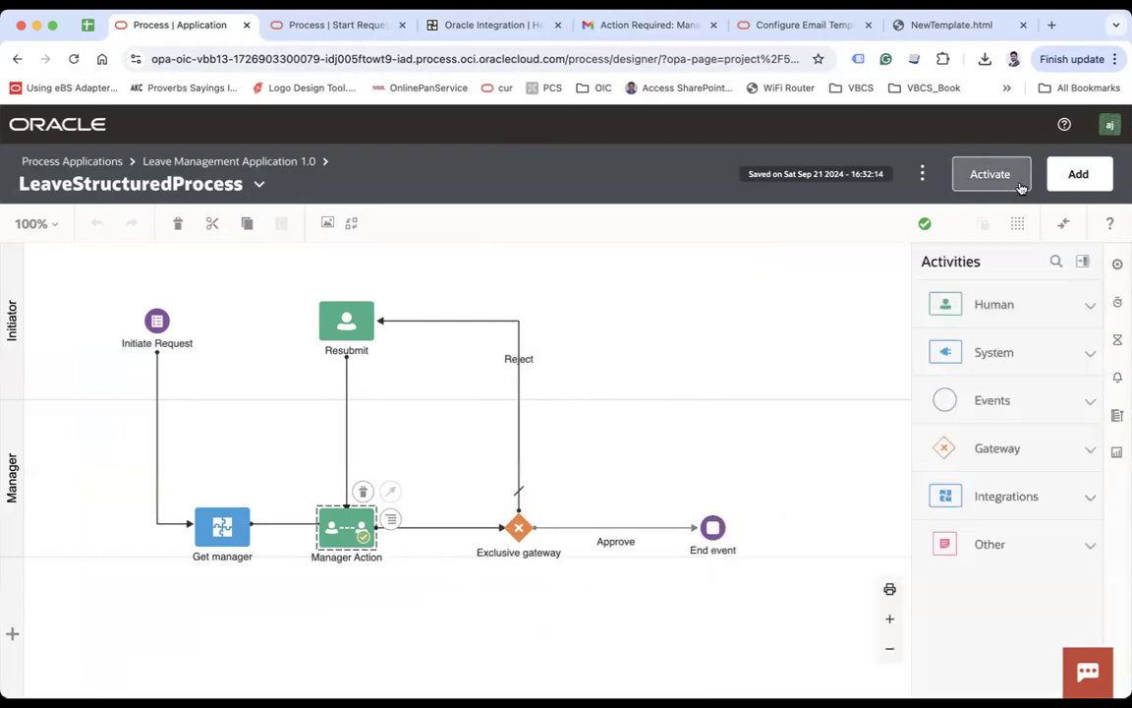
double_click(353, 531)
left_click(1117, 377)
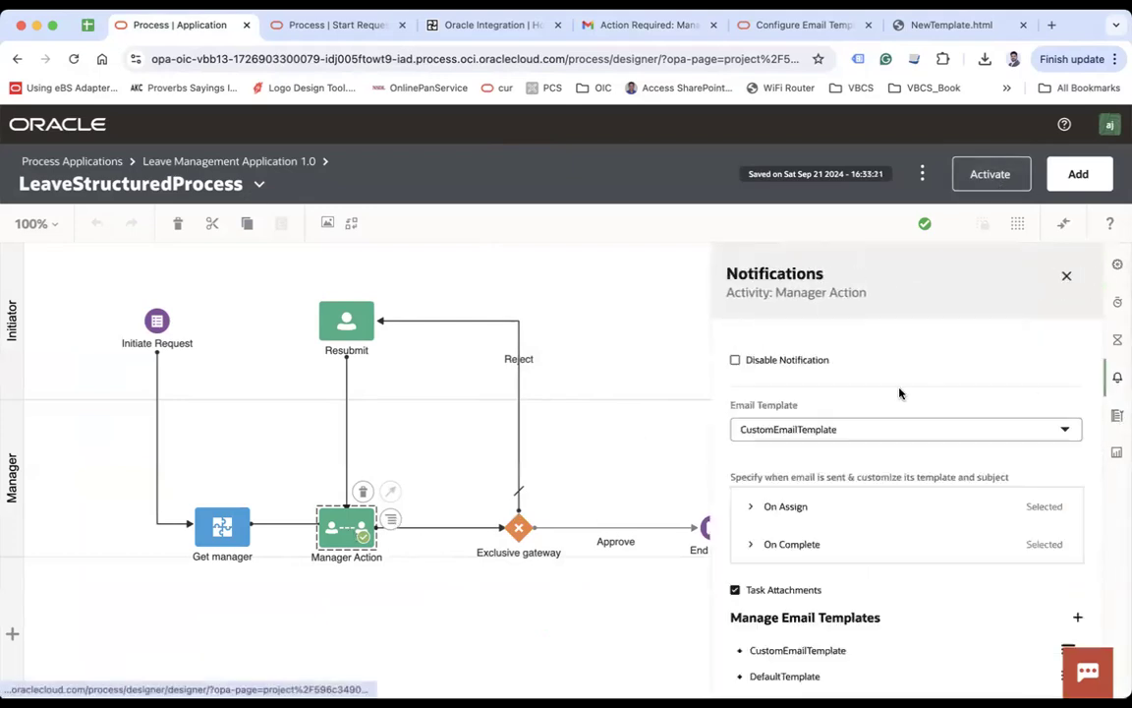
Step: Deactivate and purge version 1.0, then activate it again with a new snapshot
left_click(998, 182)
left_click(1005, 356)
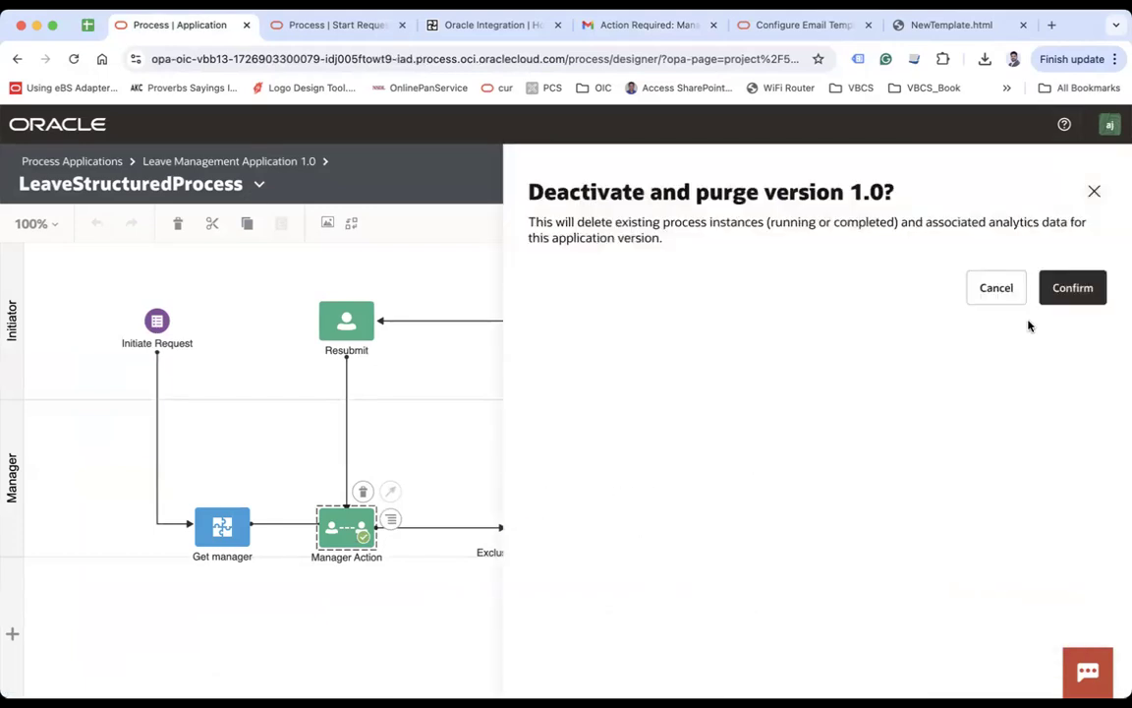
left_click(1073, 290)
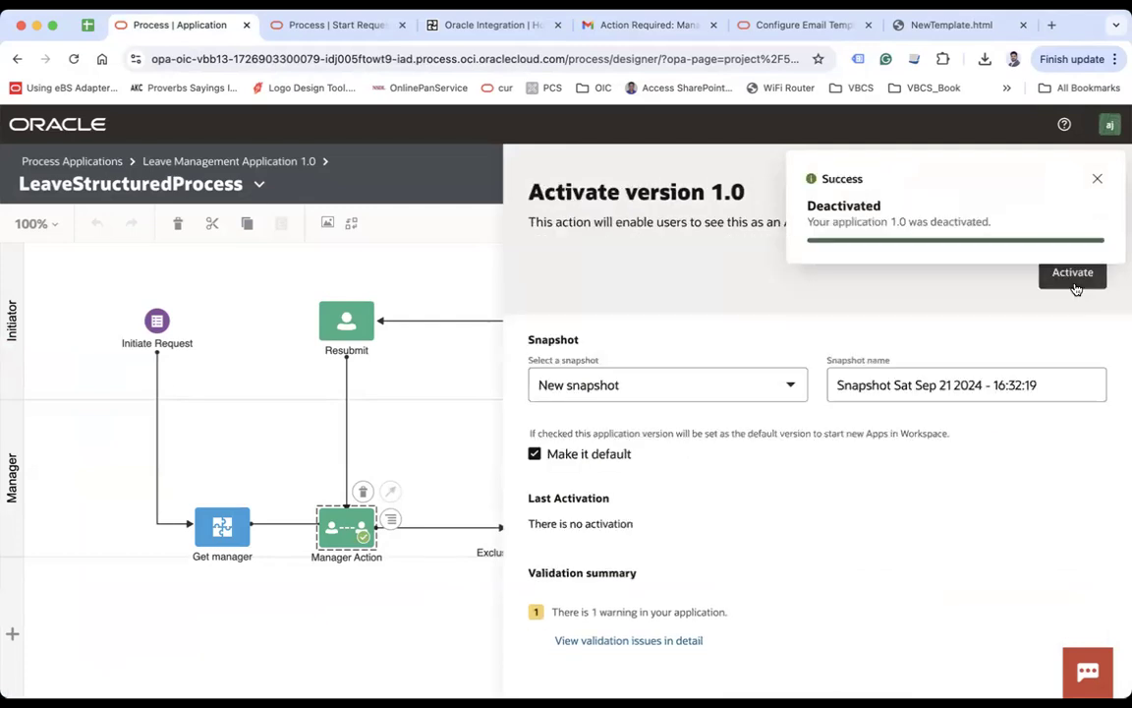
left_click(1098, 180)
left_click(1071, 271)
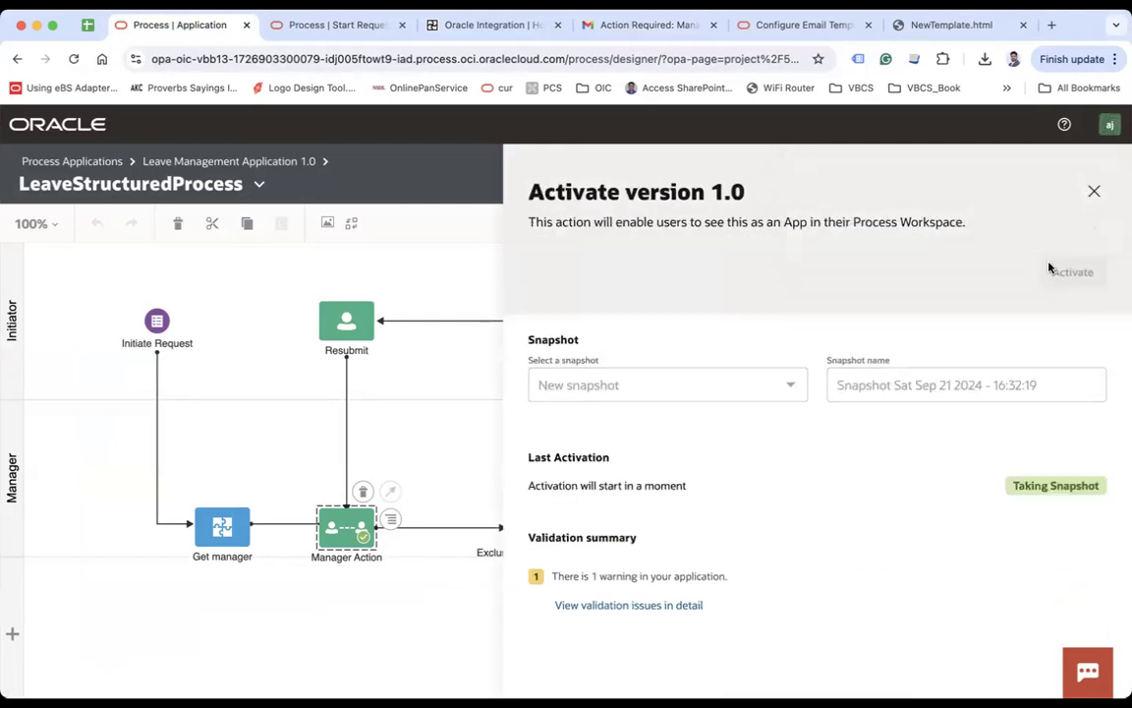
Step: Review the email subject in Gmail, then launch the reactivated app in Workspace for testing
left_click(664, 34)
left_click_drag(129, 219, 646, 209)
left_click(179, 24)
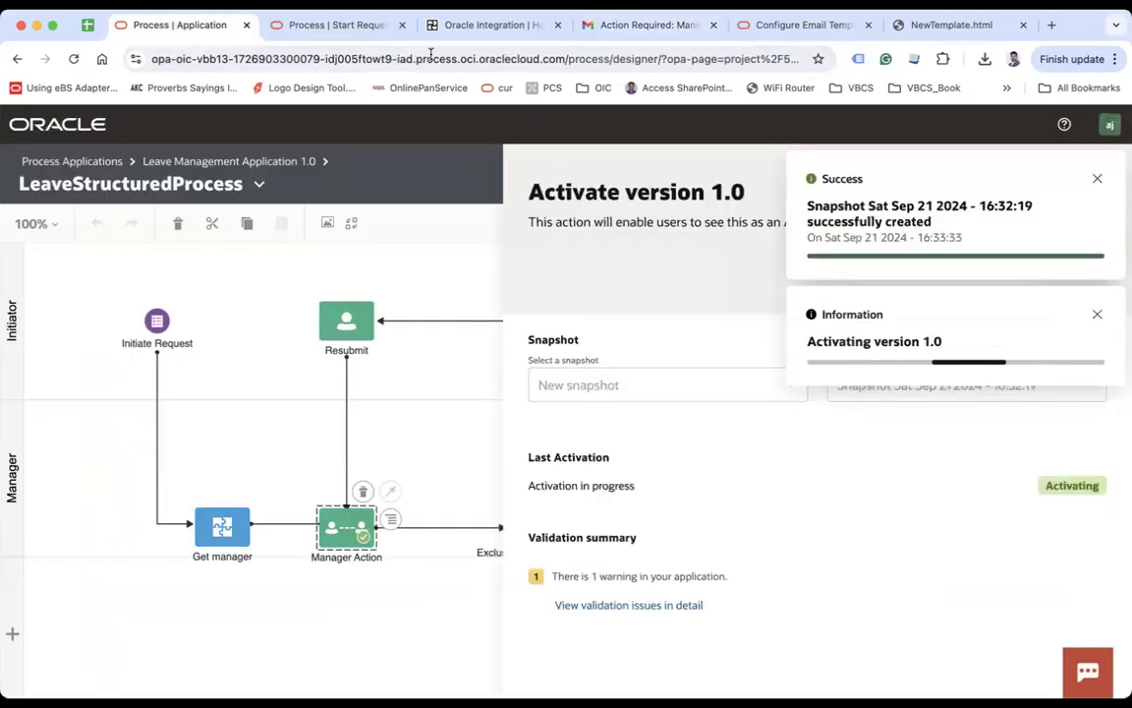
left_click(402, 25)
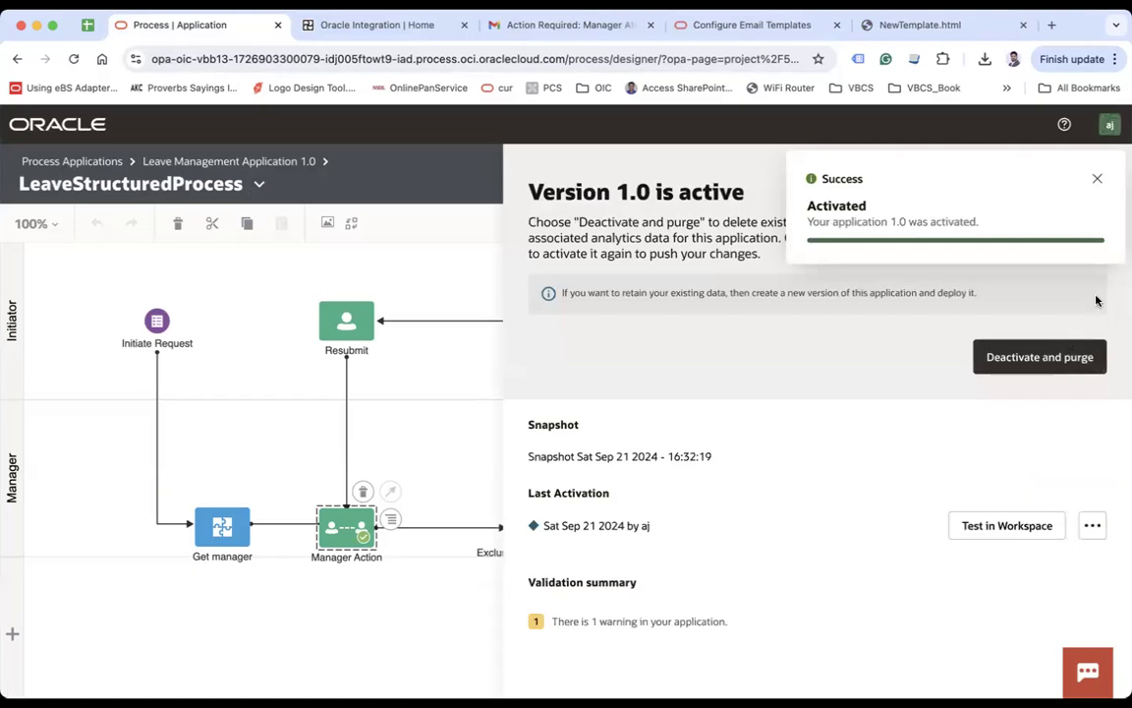
left_click(1097, 178)
left_click(1019, 534)
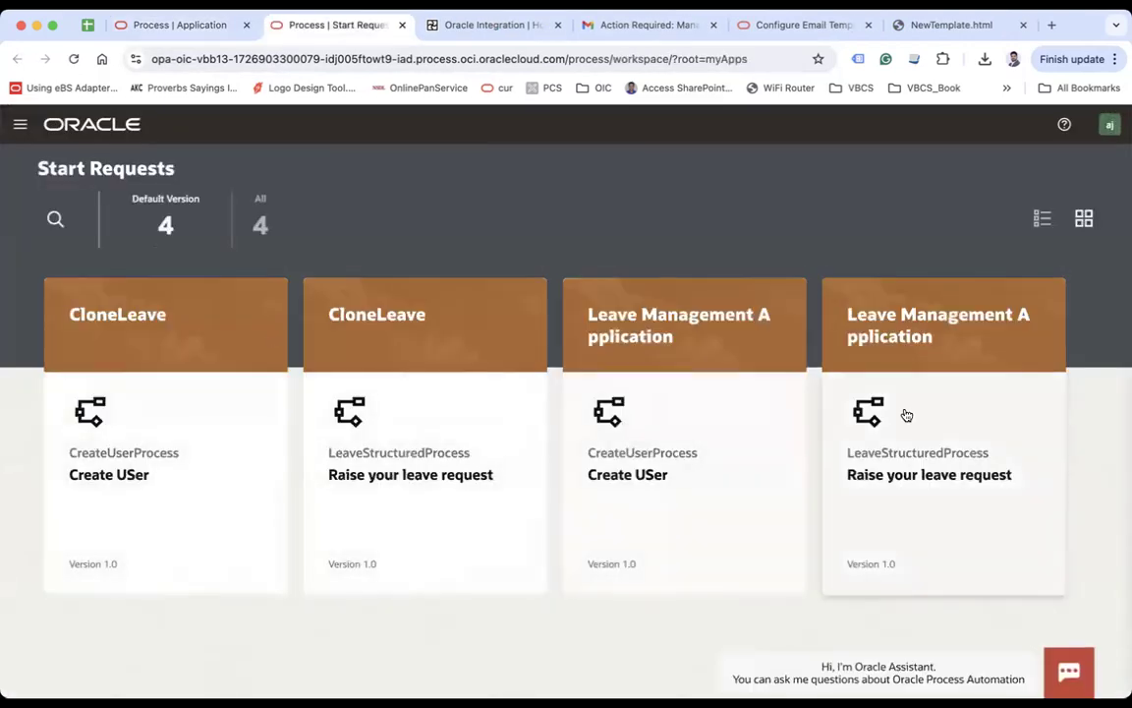
Step: Open the LeaveStructuredProcess form and enter the requester's first name, last name and email address
left_click(904, 414)
left_click(233, 272)
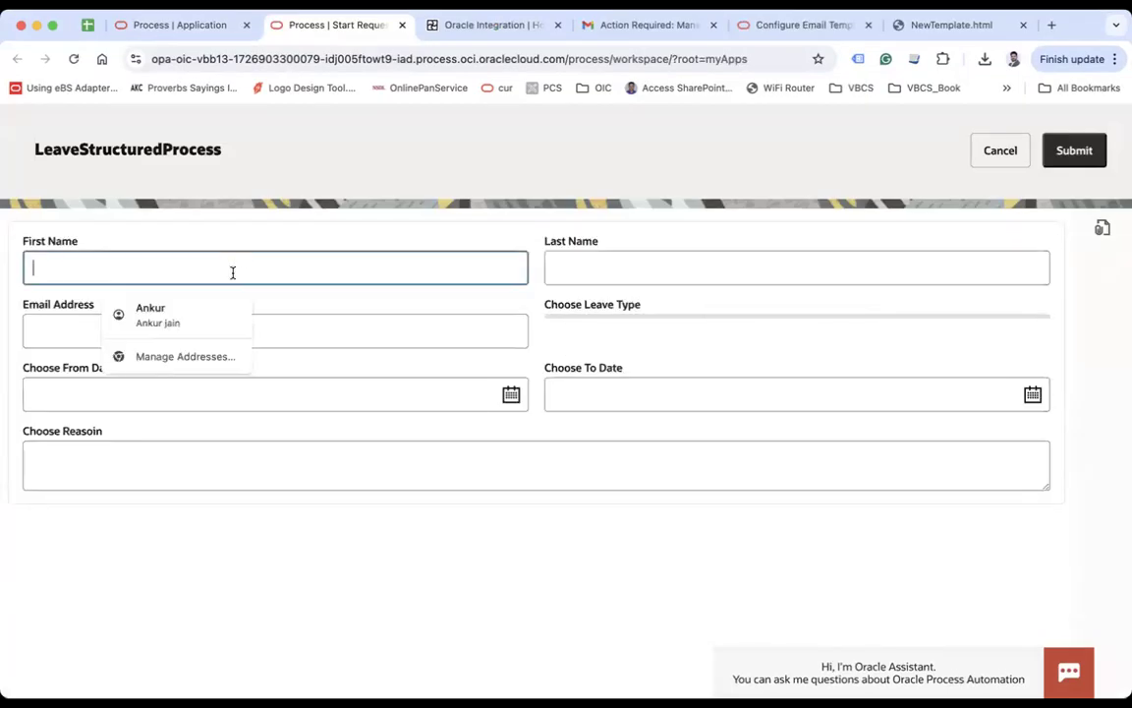
key("Tab")
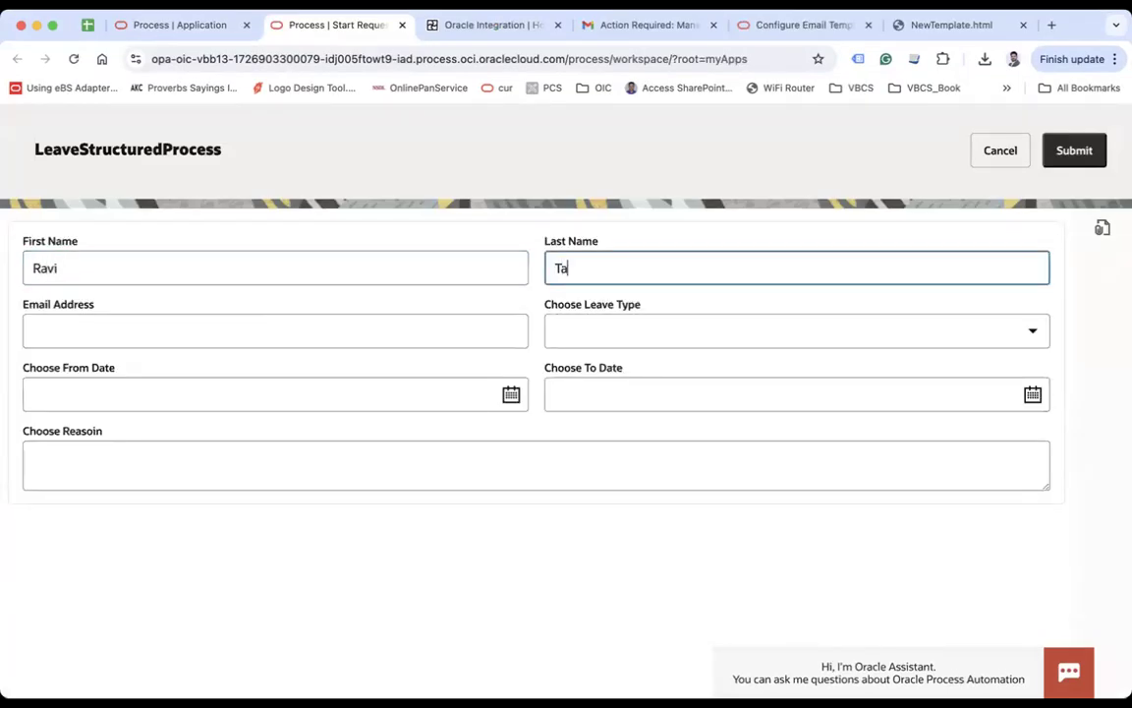
key("Tab")
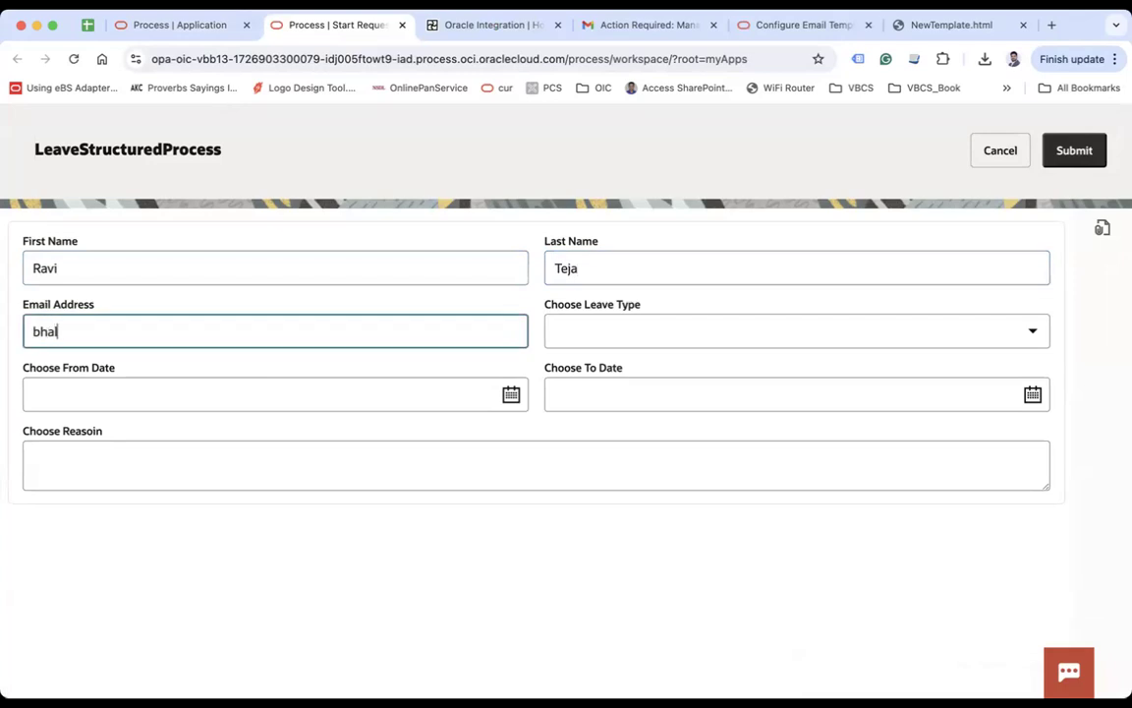
key("Tab")
Step: Request Casual Leave for 2024-09-22 to 2024-09-22 with reason 'test', submit it, and switch to Gmail
left_click(597, 324)
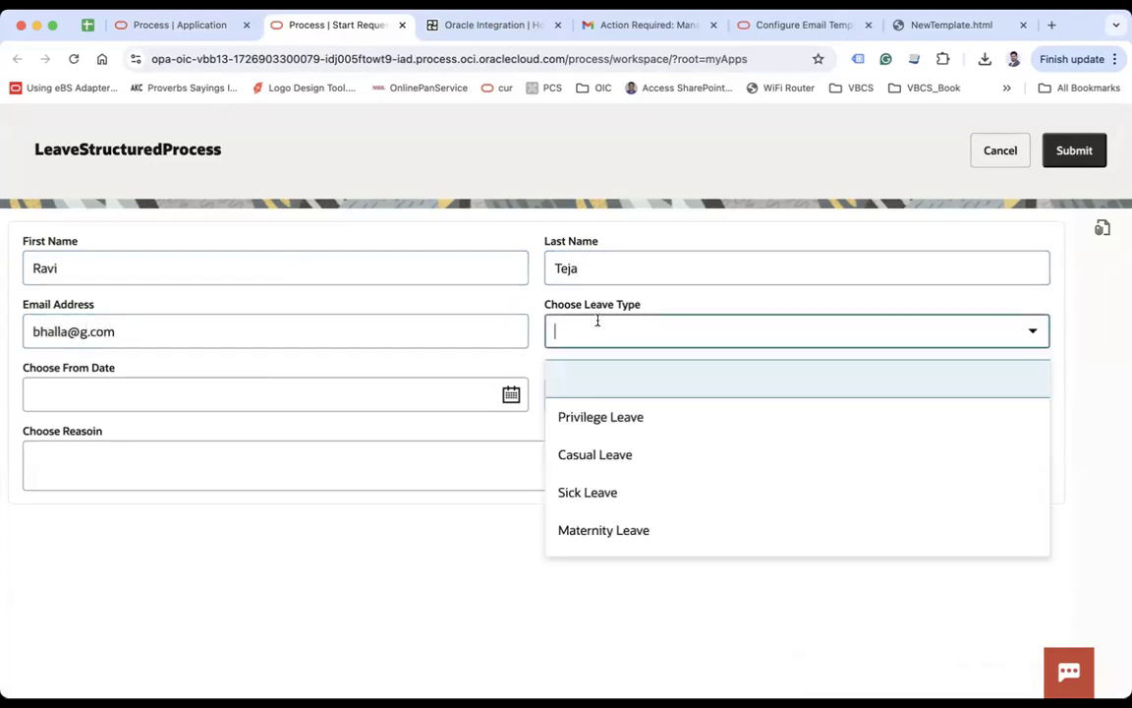
left_click(616, 454)
left_click(512, 394)
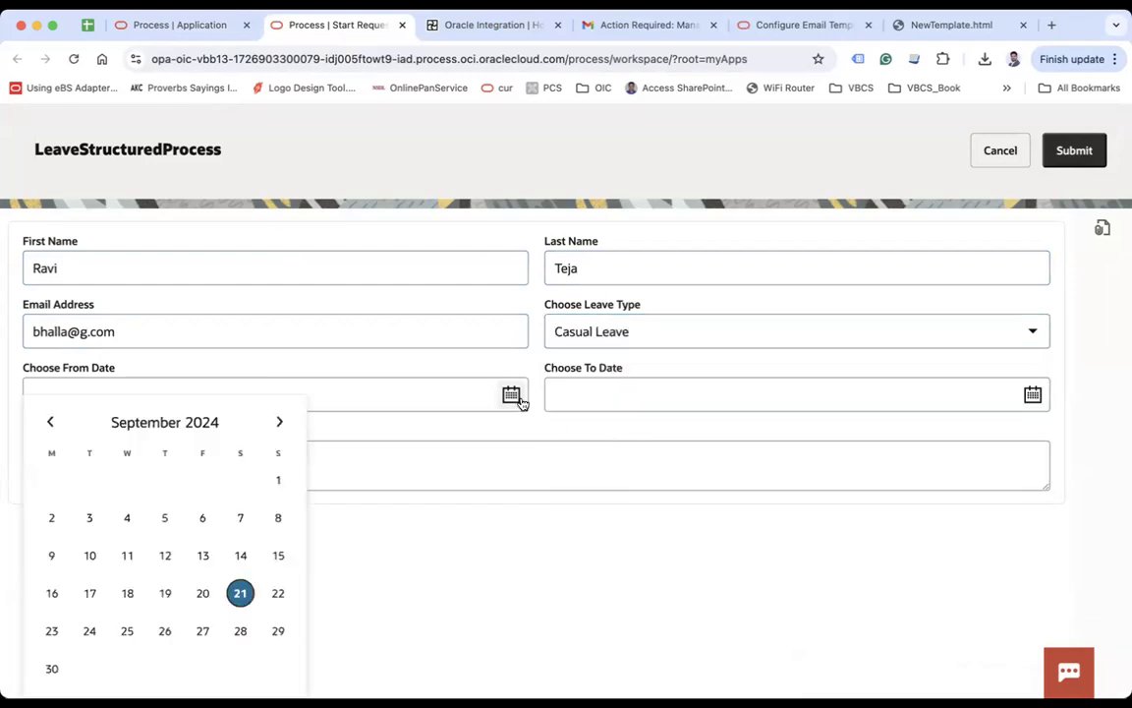
left_click(280, 598)
left_click(1030, 396)
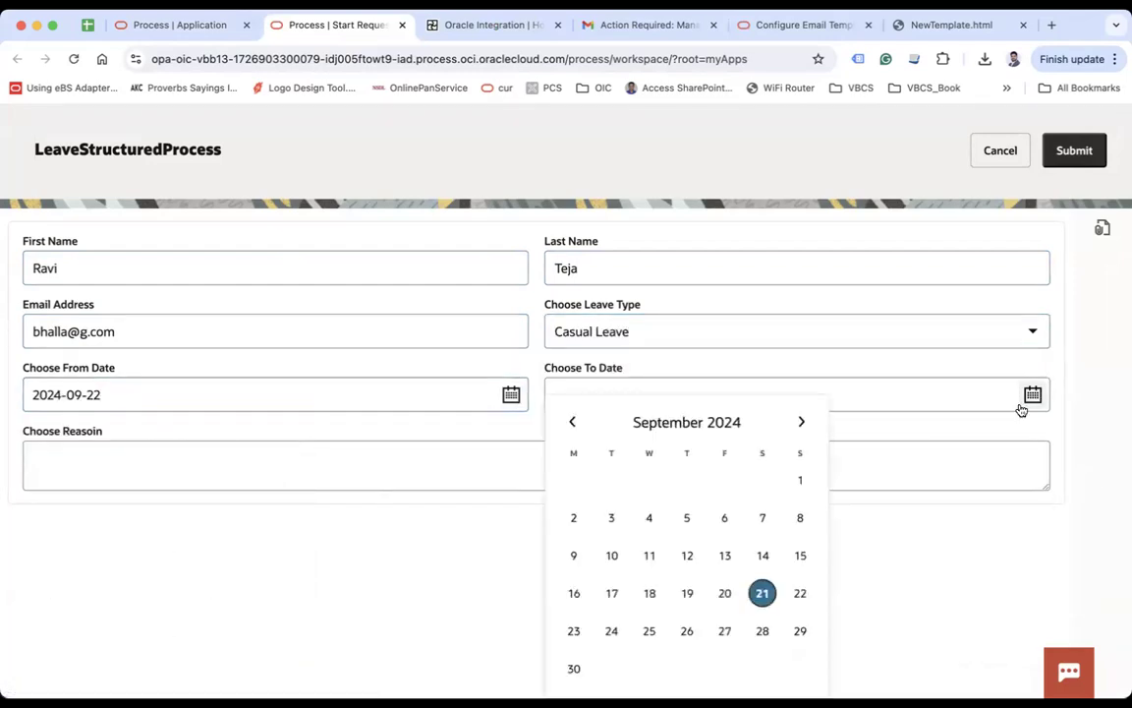
left_click(799, 597)
left_click(550, 452)
type("test")
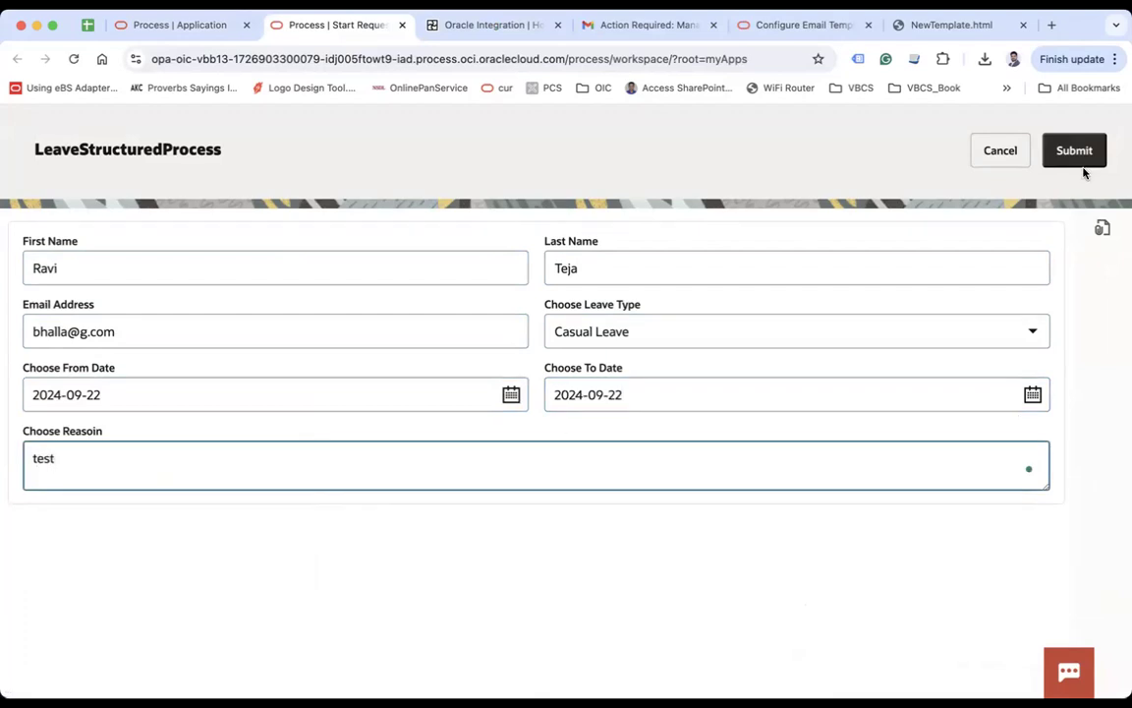
left_click(1079, 155)
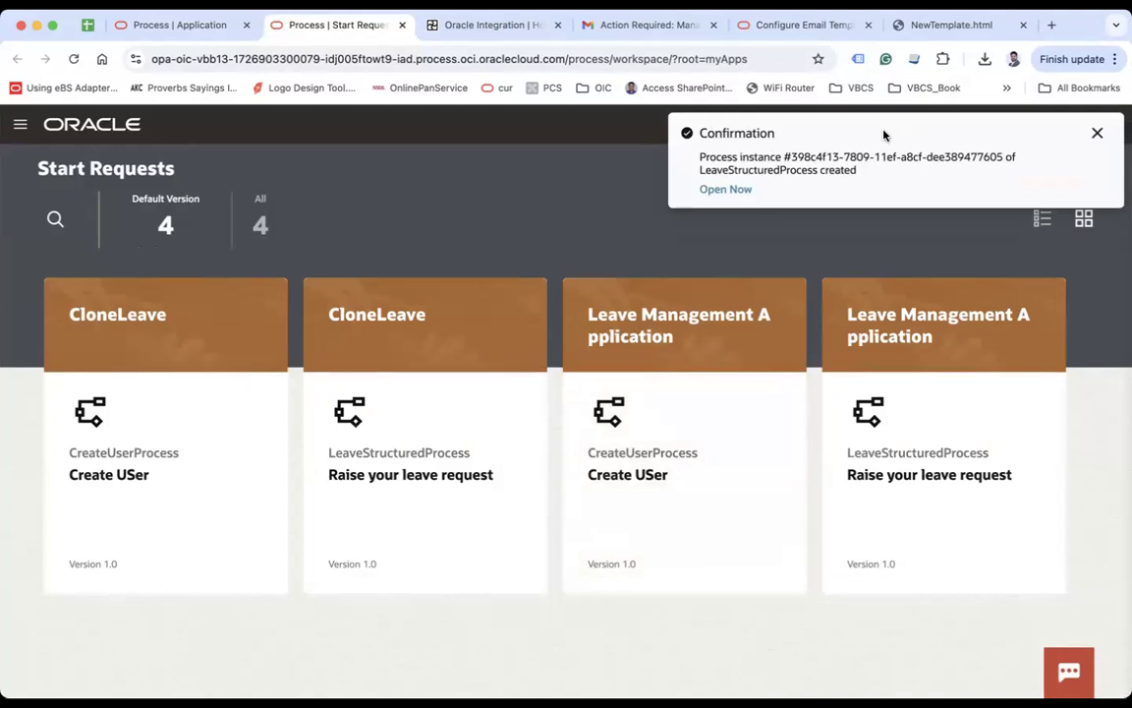
left_click(668, 25)
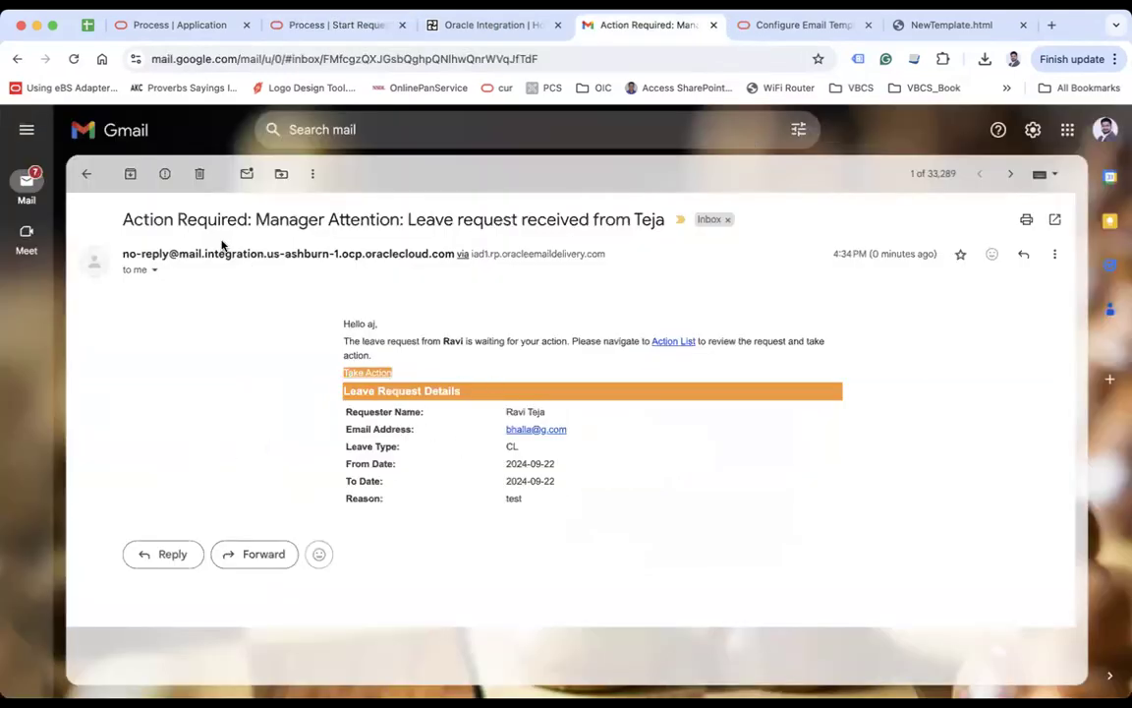
Step: Review the email's subject, requester name and Leave Request Details table, then follow the Action List link
left_click_drag(308, 216, 663, 222)
left_click(652, 222)
left_click_drag(443, 340, 531, 341)
left_click_drag(708, 341, 773, 338)
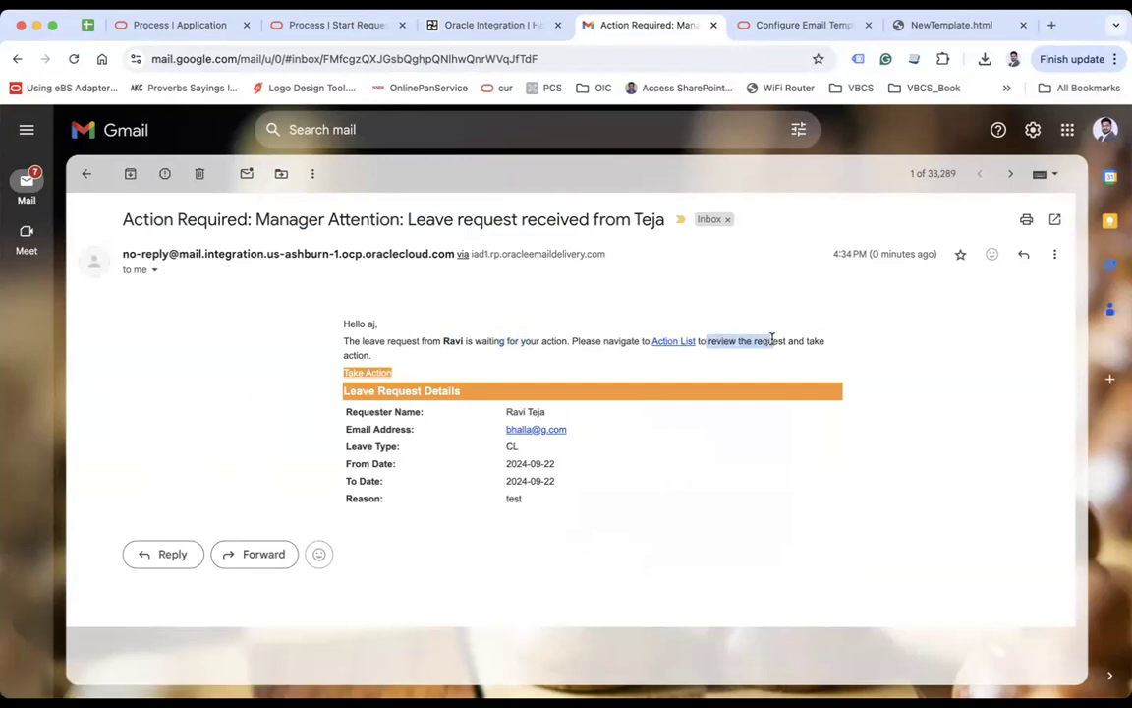
left_click(514, 390)
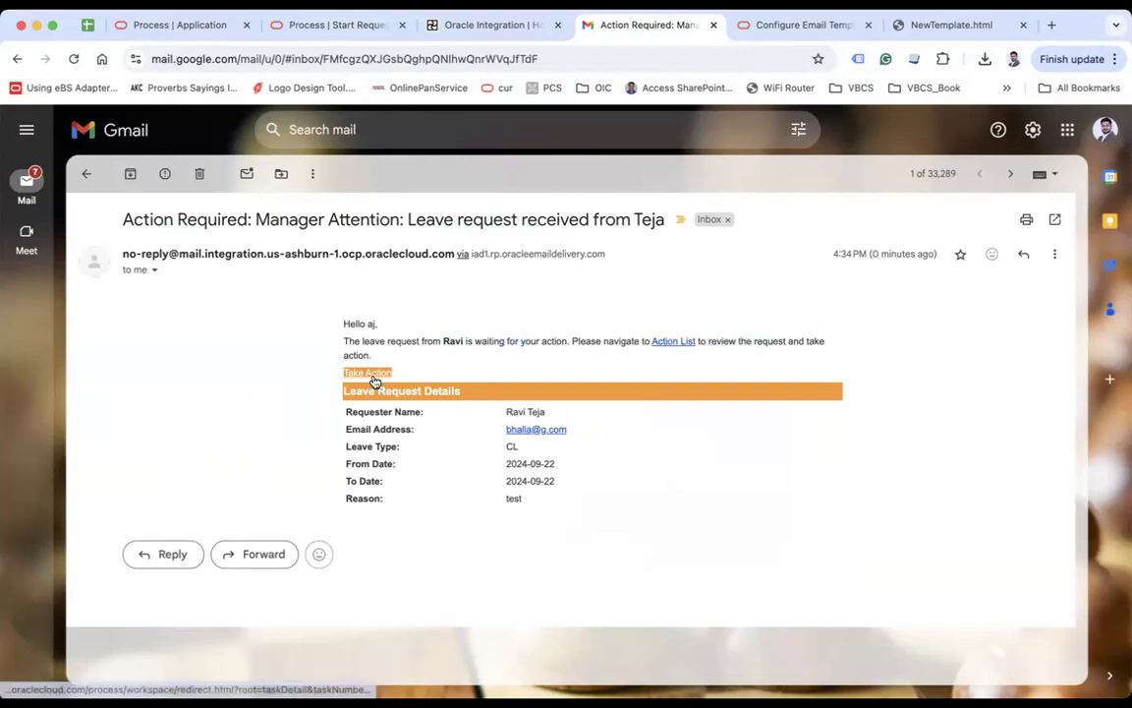
left_click_drag(340, 390, 379, 390)
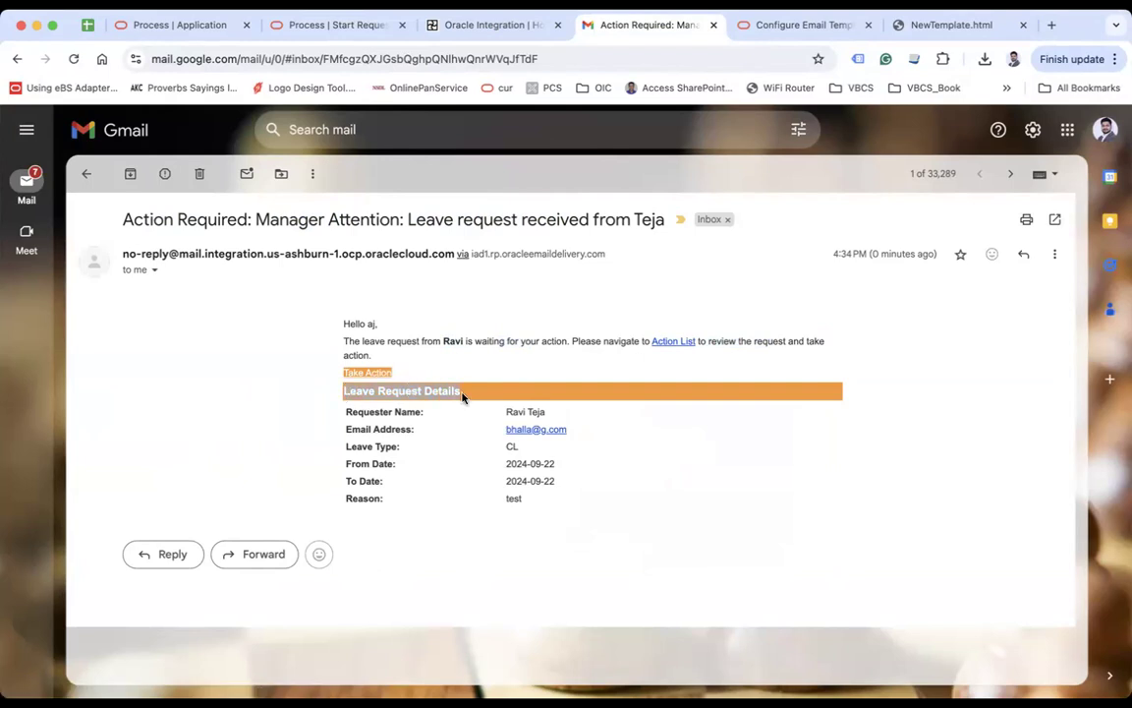
left_click_drag(469, 396, 647, 499)
left_click(647, 498)
left_click(681, 344)
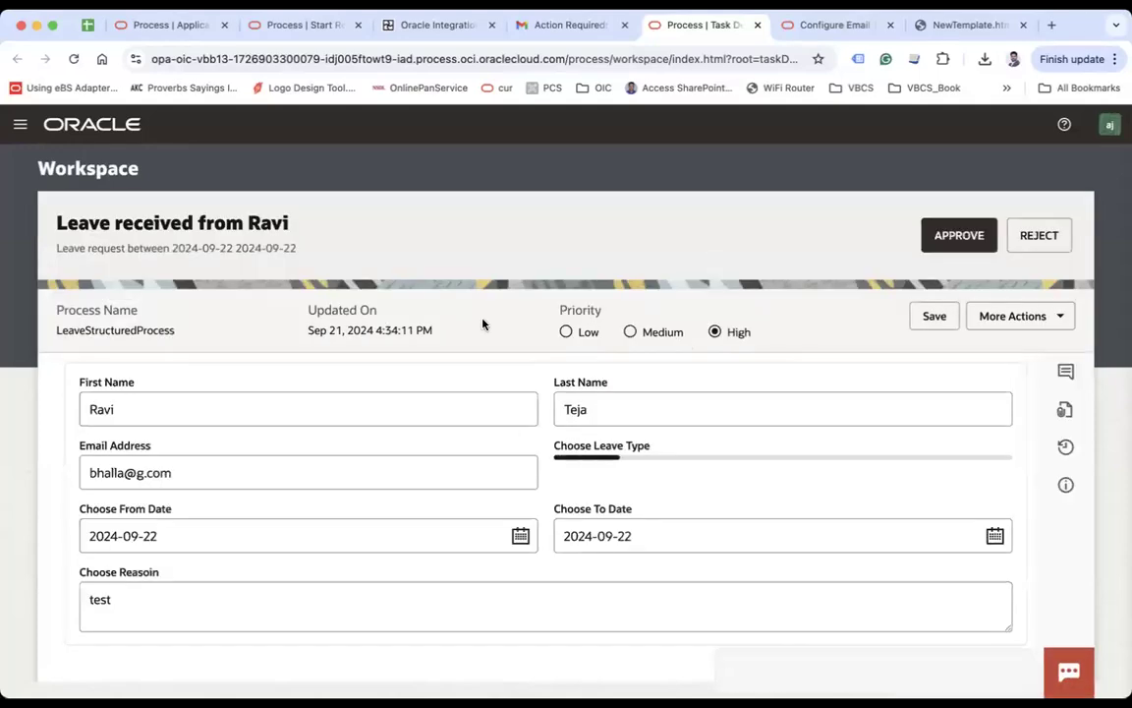
left_click(472, 59)
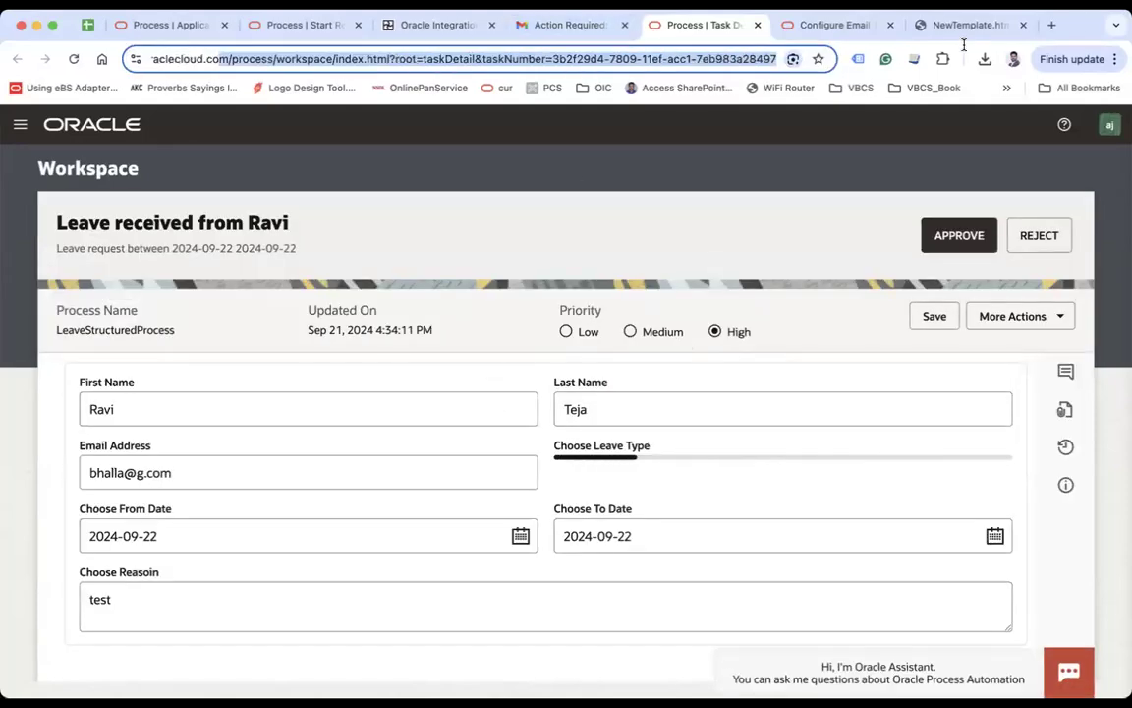
left_click(524, 59)
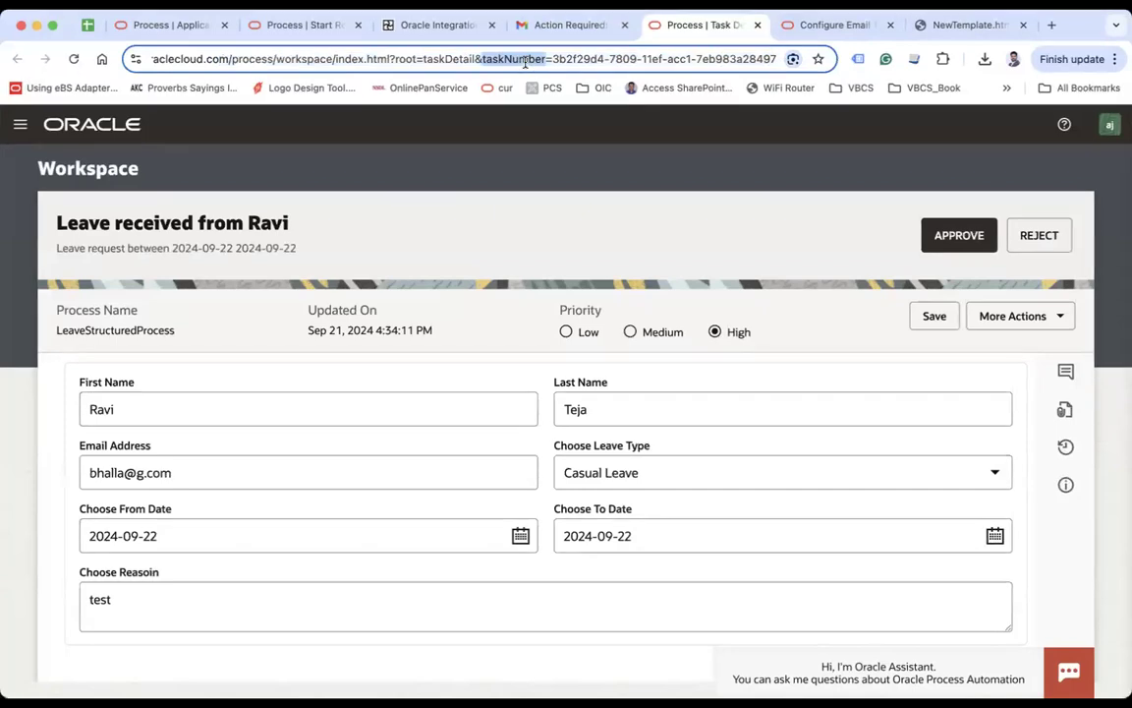
left_click_drag(546, 59, 874, 63)
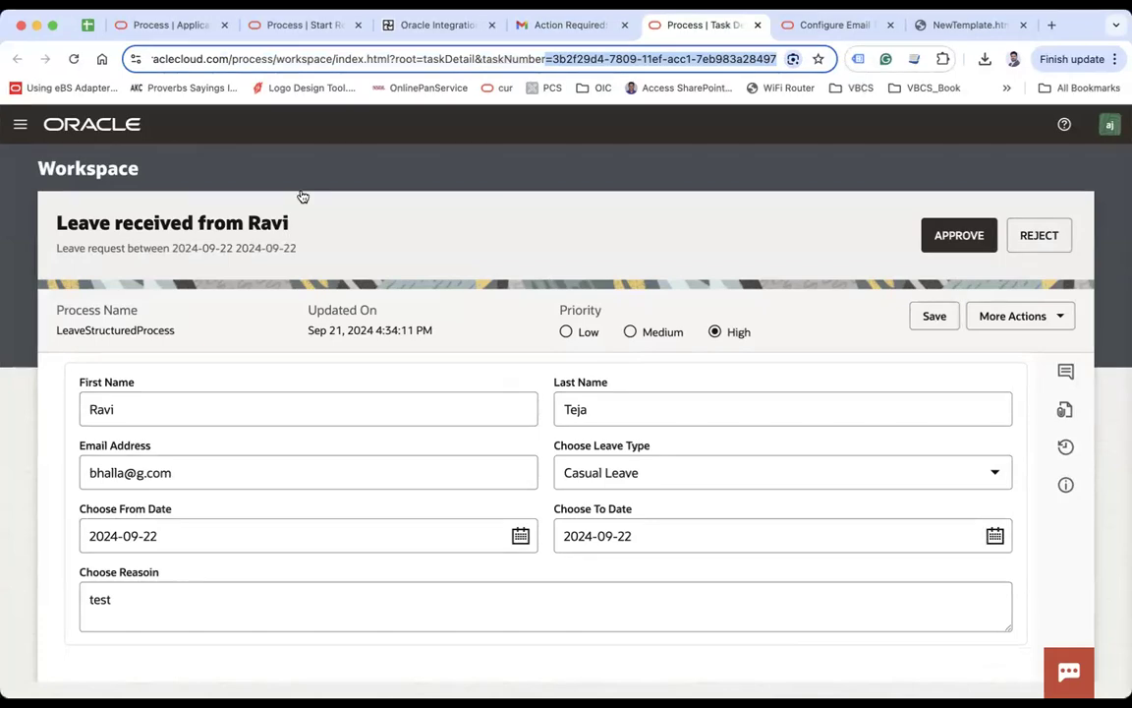
key("super+Tab")
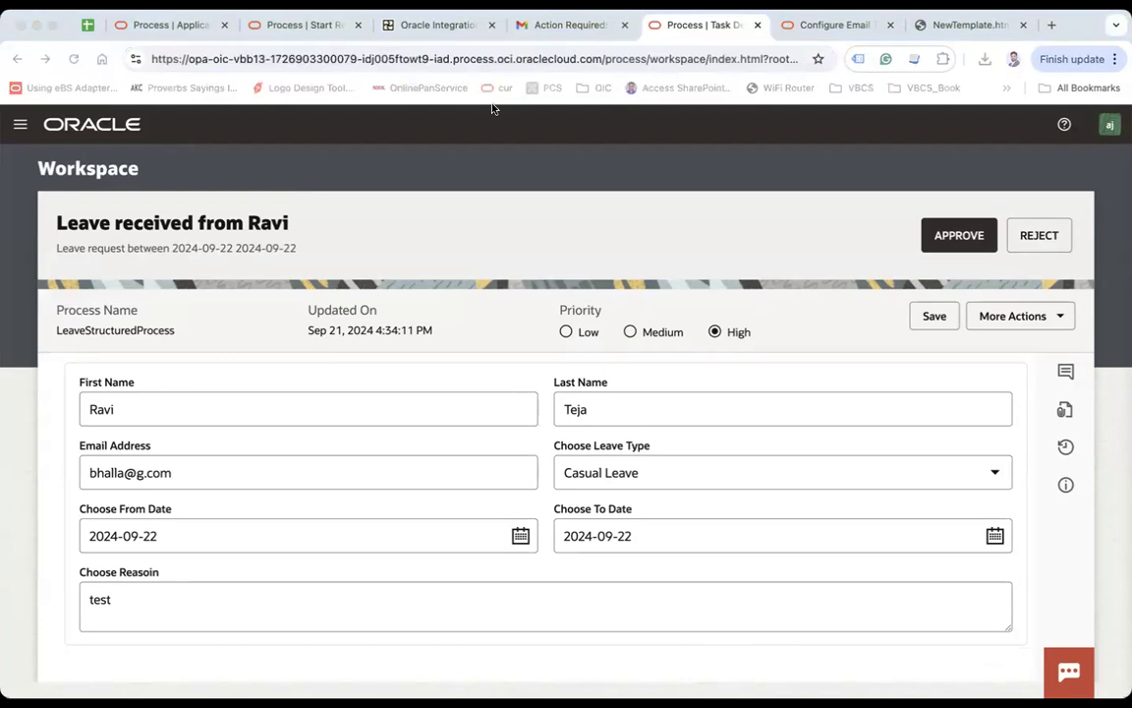